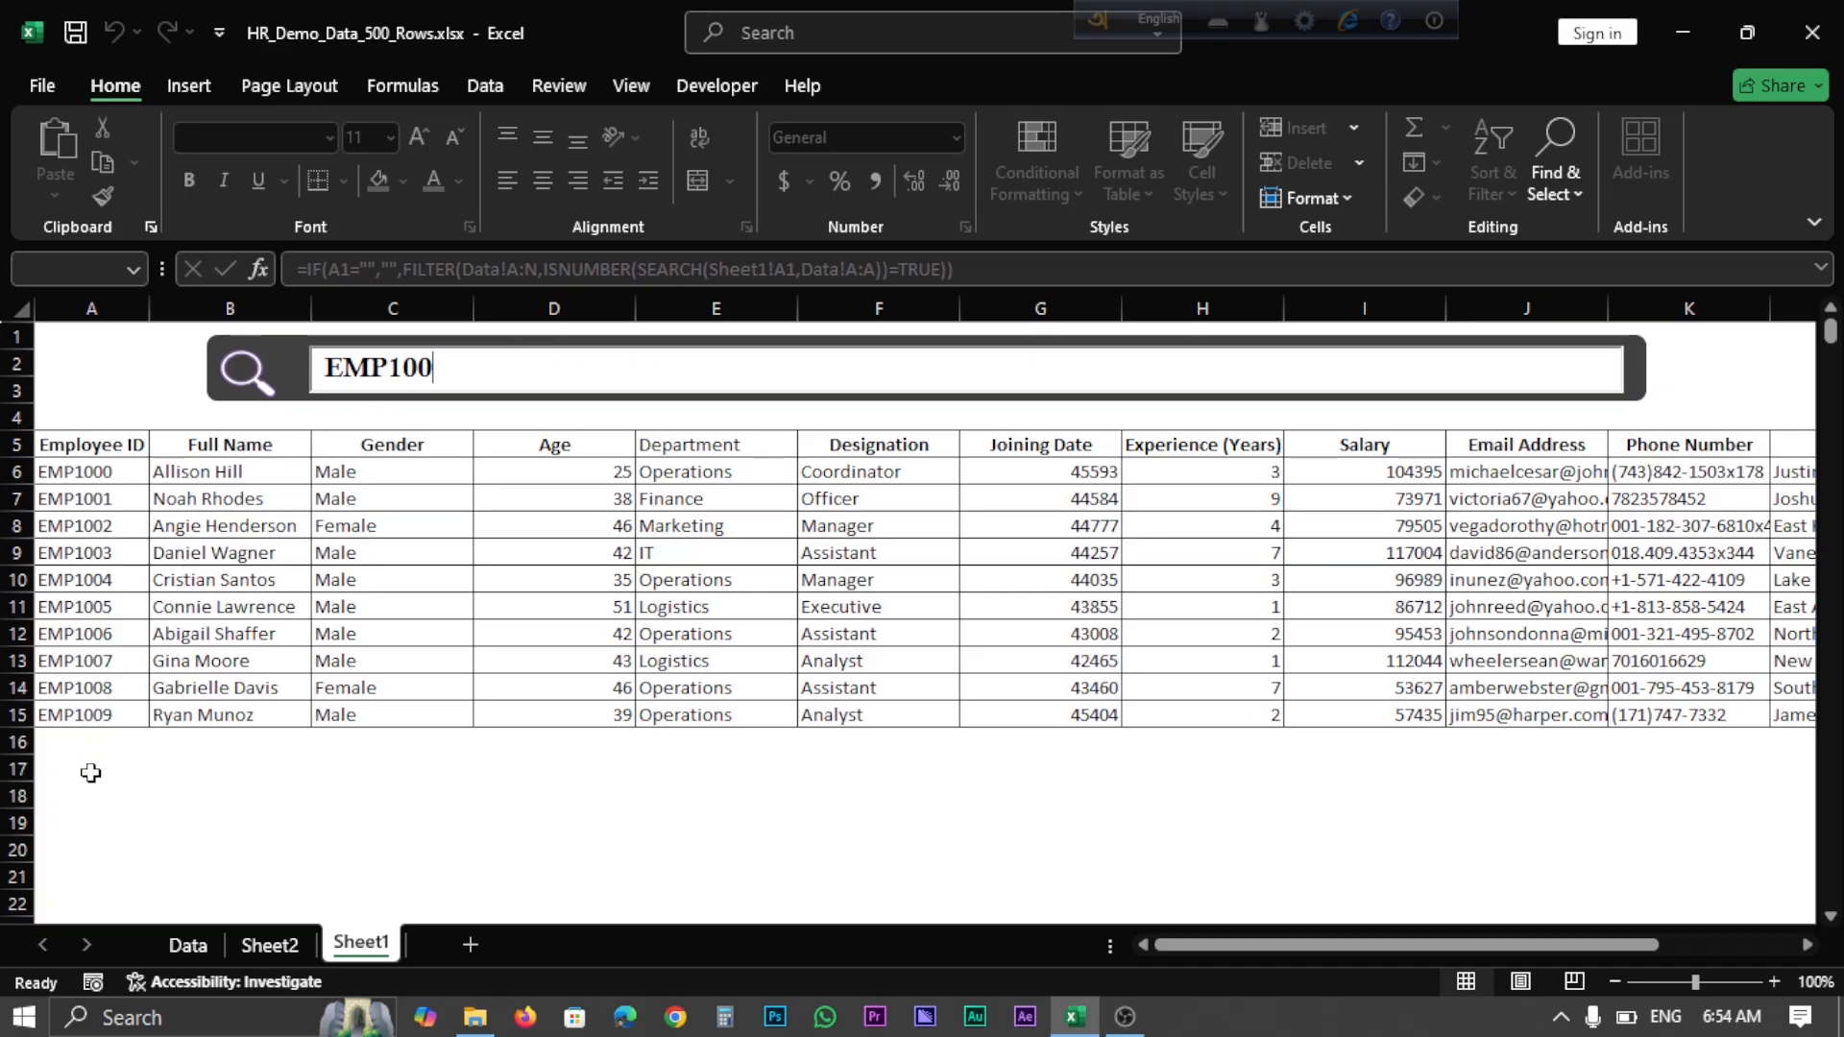
Shorten the search term to EMP10 and look through the filtered employee rows
{"action": "key", "text": "BackSpace"}
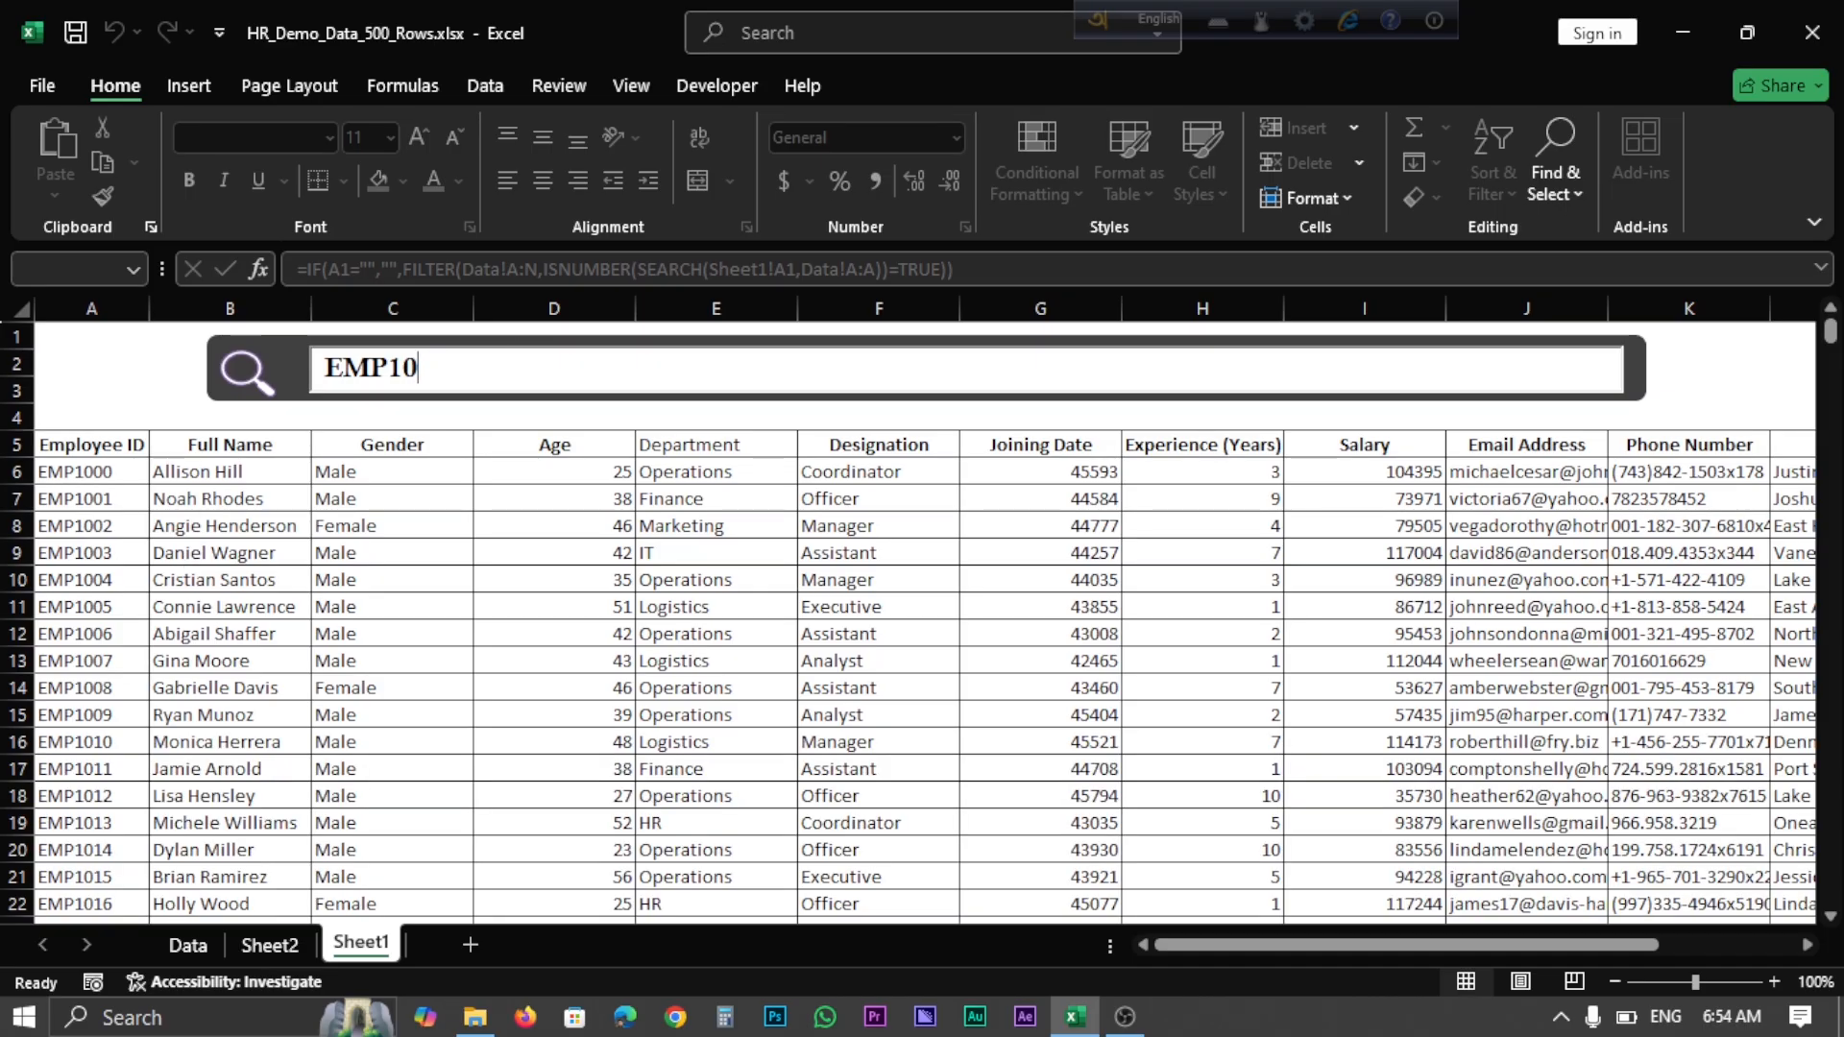
{"action": "scroll", "coordinate": [277, 765], "scroll_direction": "down", "scroll_amount": 7}
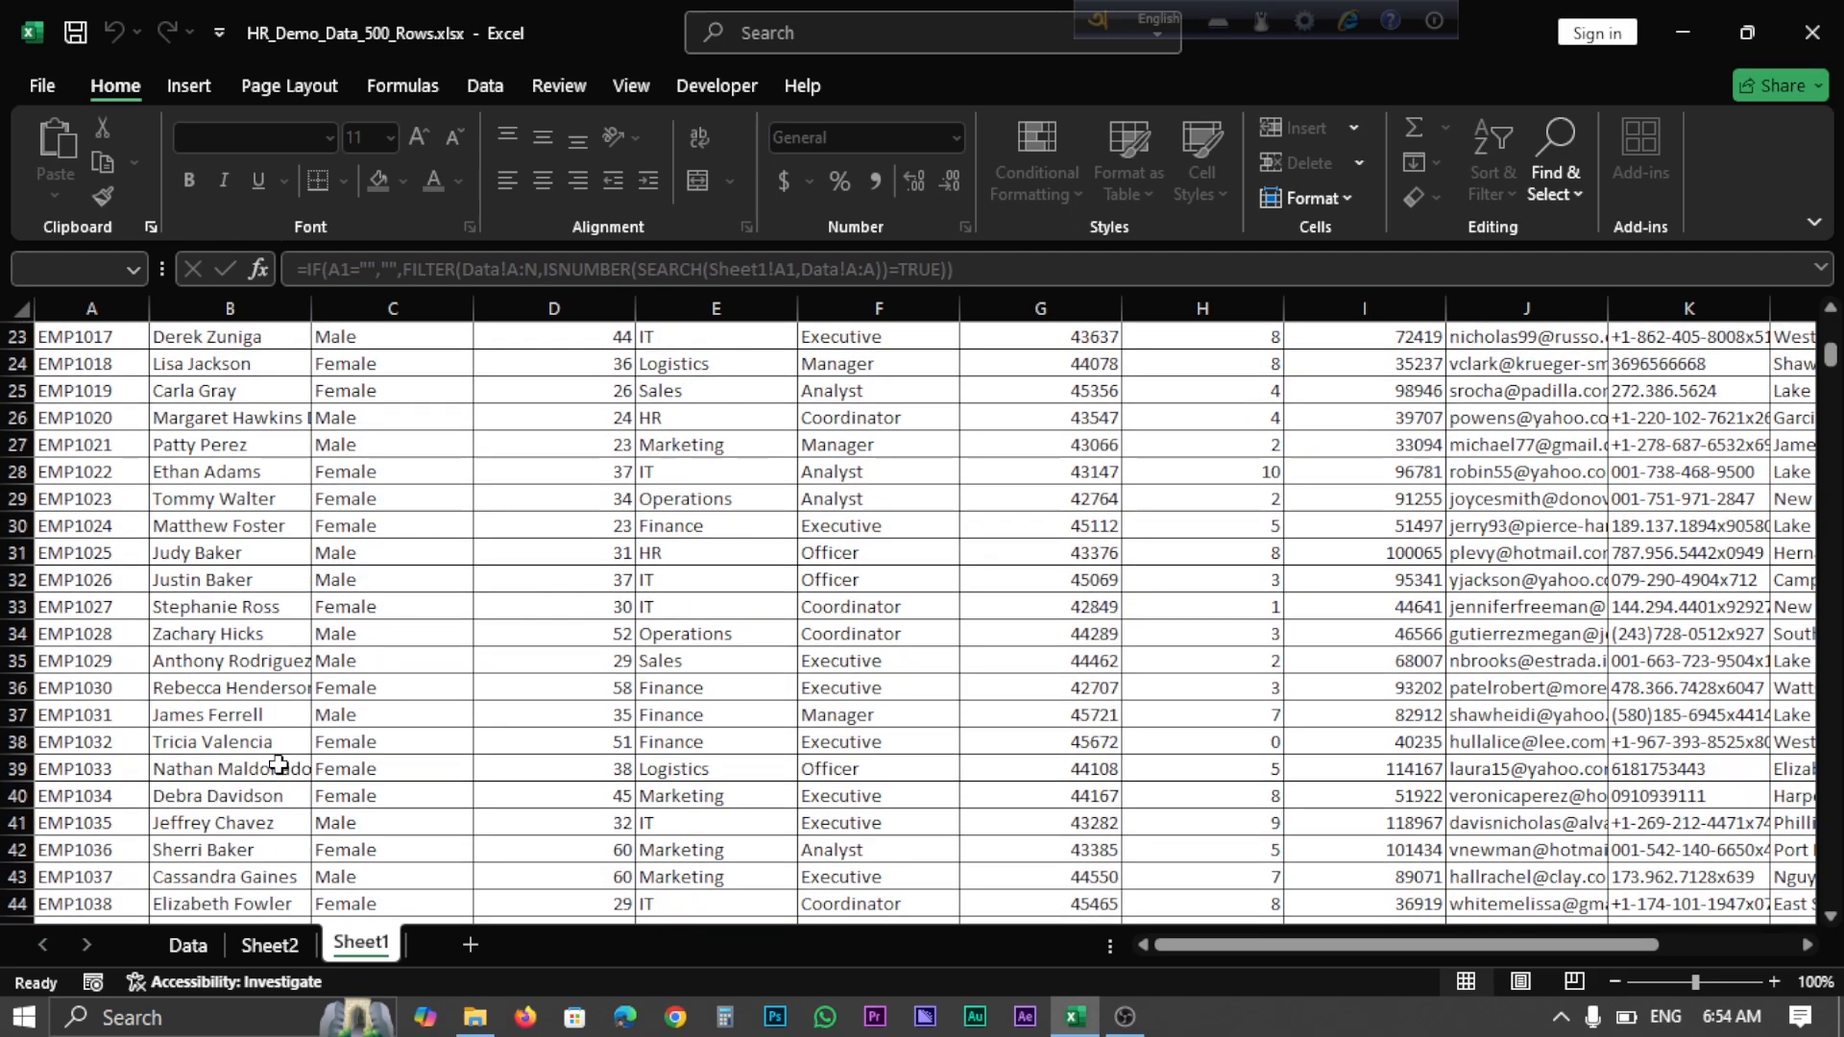
{"action": "scroll", "coordinate": [278, 764], "scroll_direction": "up", "scroll_amount": 7}
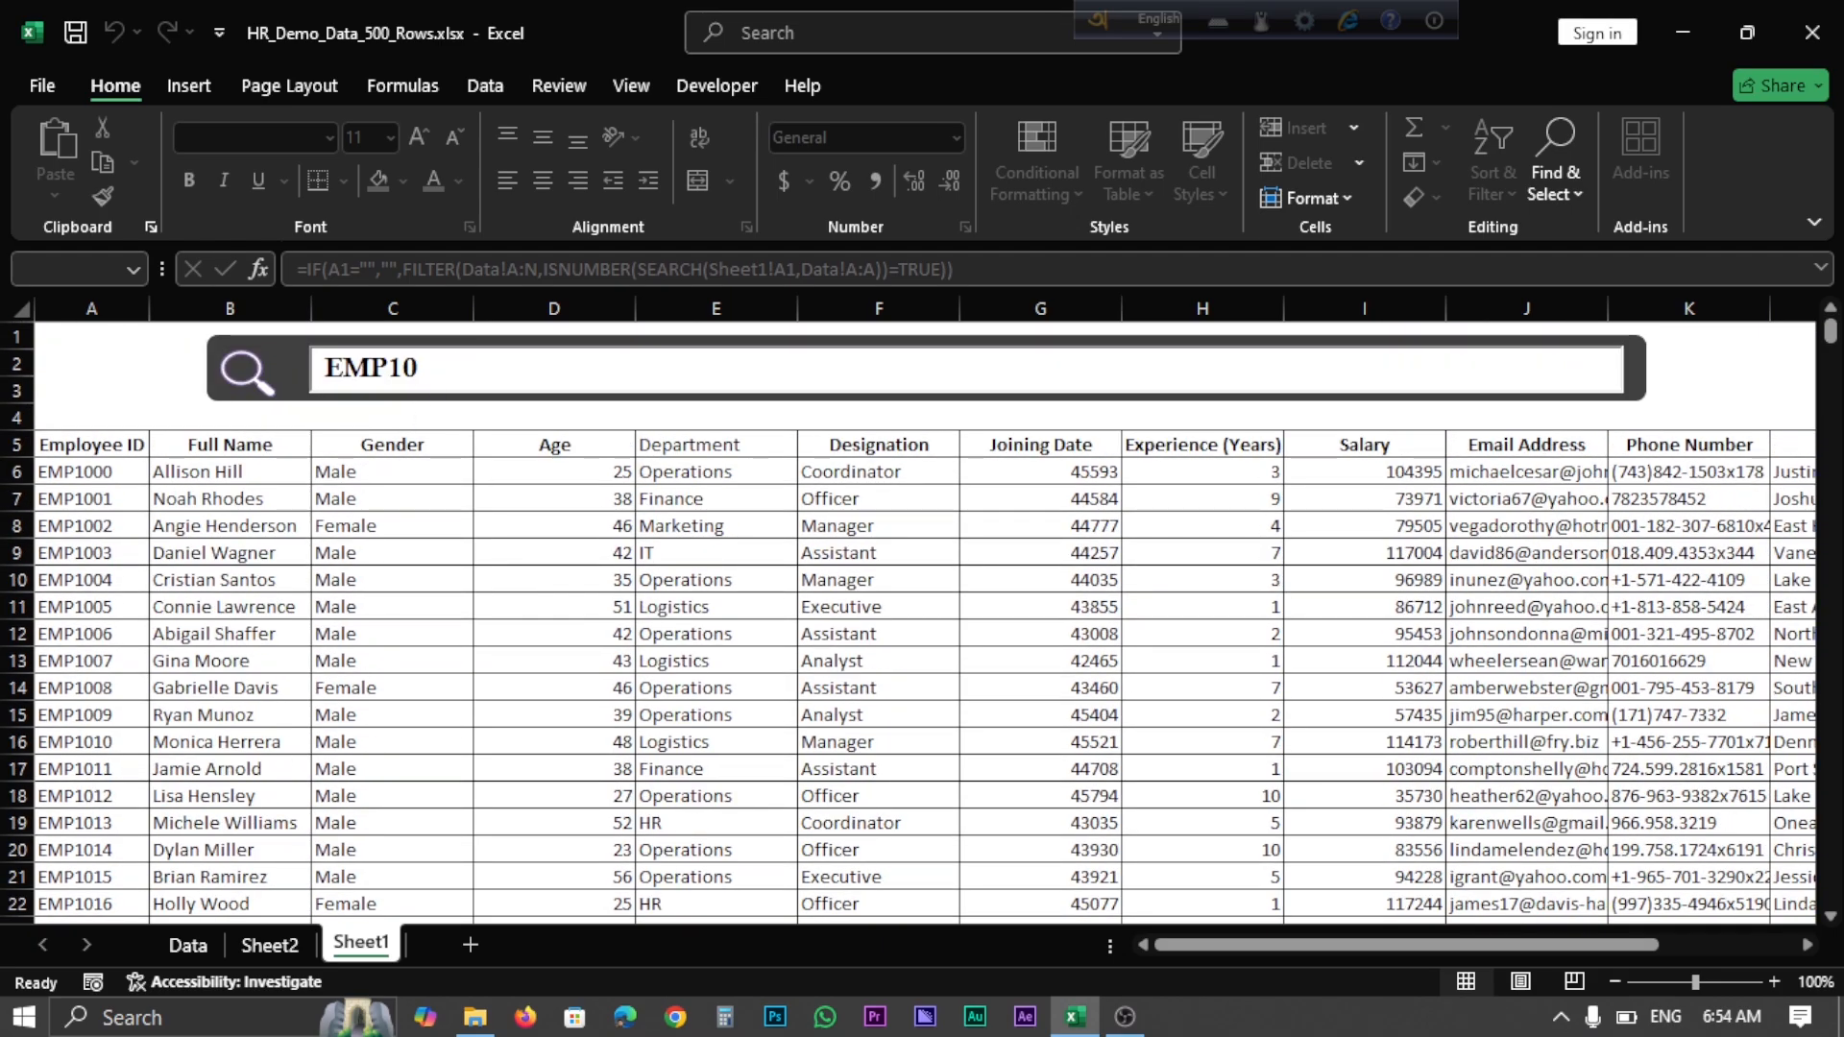
Replace the search term with 07 to filter employees by part of their ID
{"action": "key", "text": "BackSpace"}
{"action": "key", "text": "BackSpace"}
{"action": "key", "text": "BackSpace"}
{"action": "key", "text": "BackSpace"}
{"action": "key", "text": "BackSpace"}
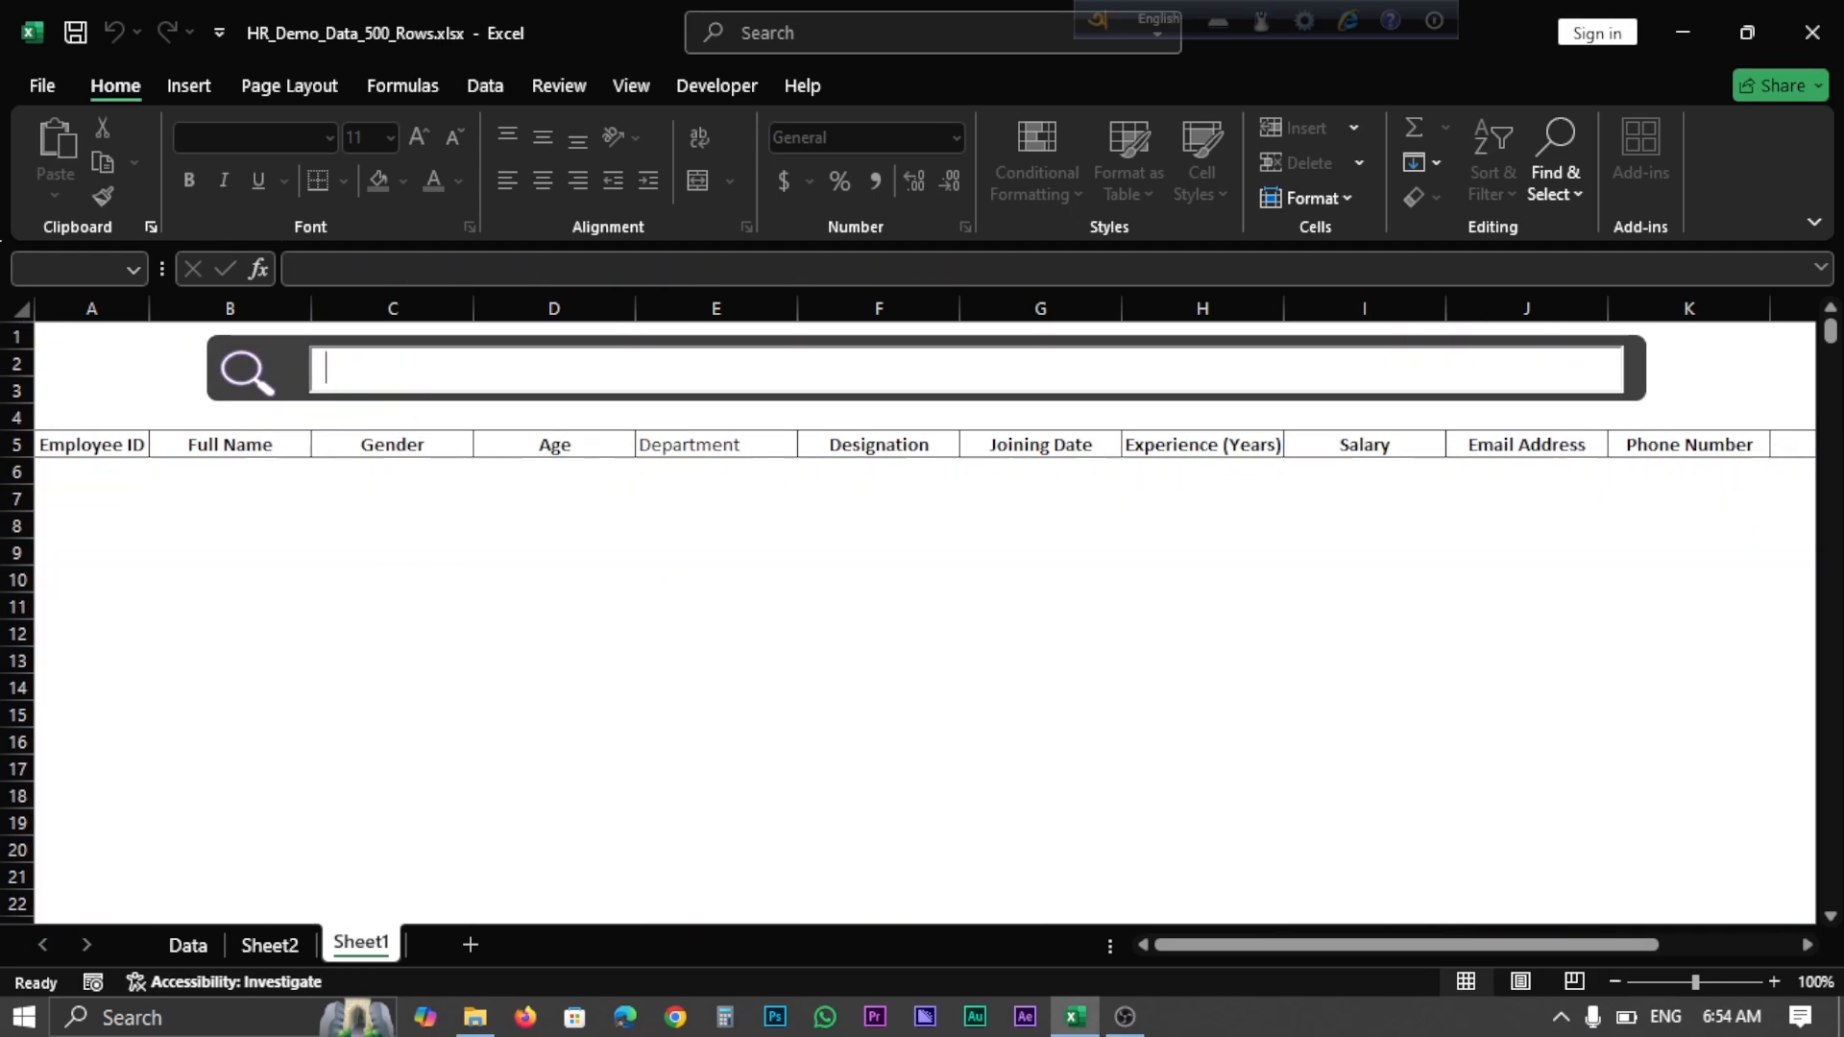
{"action": "type", "text": "07"}
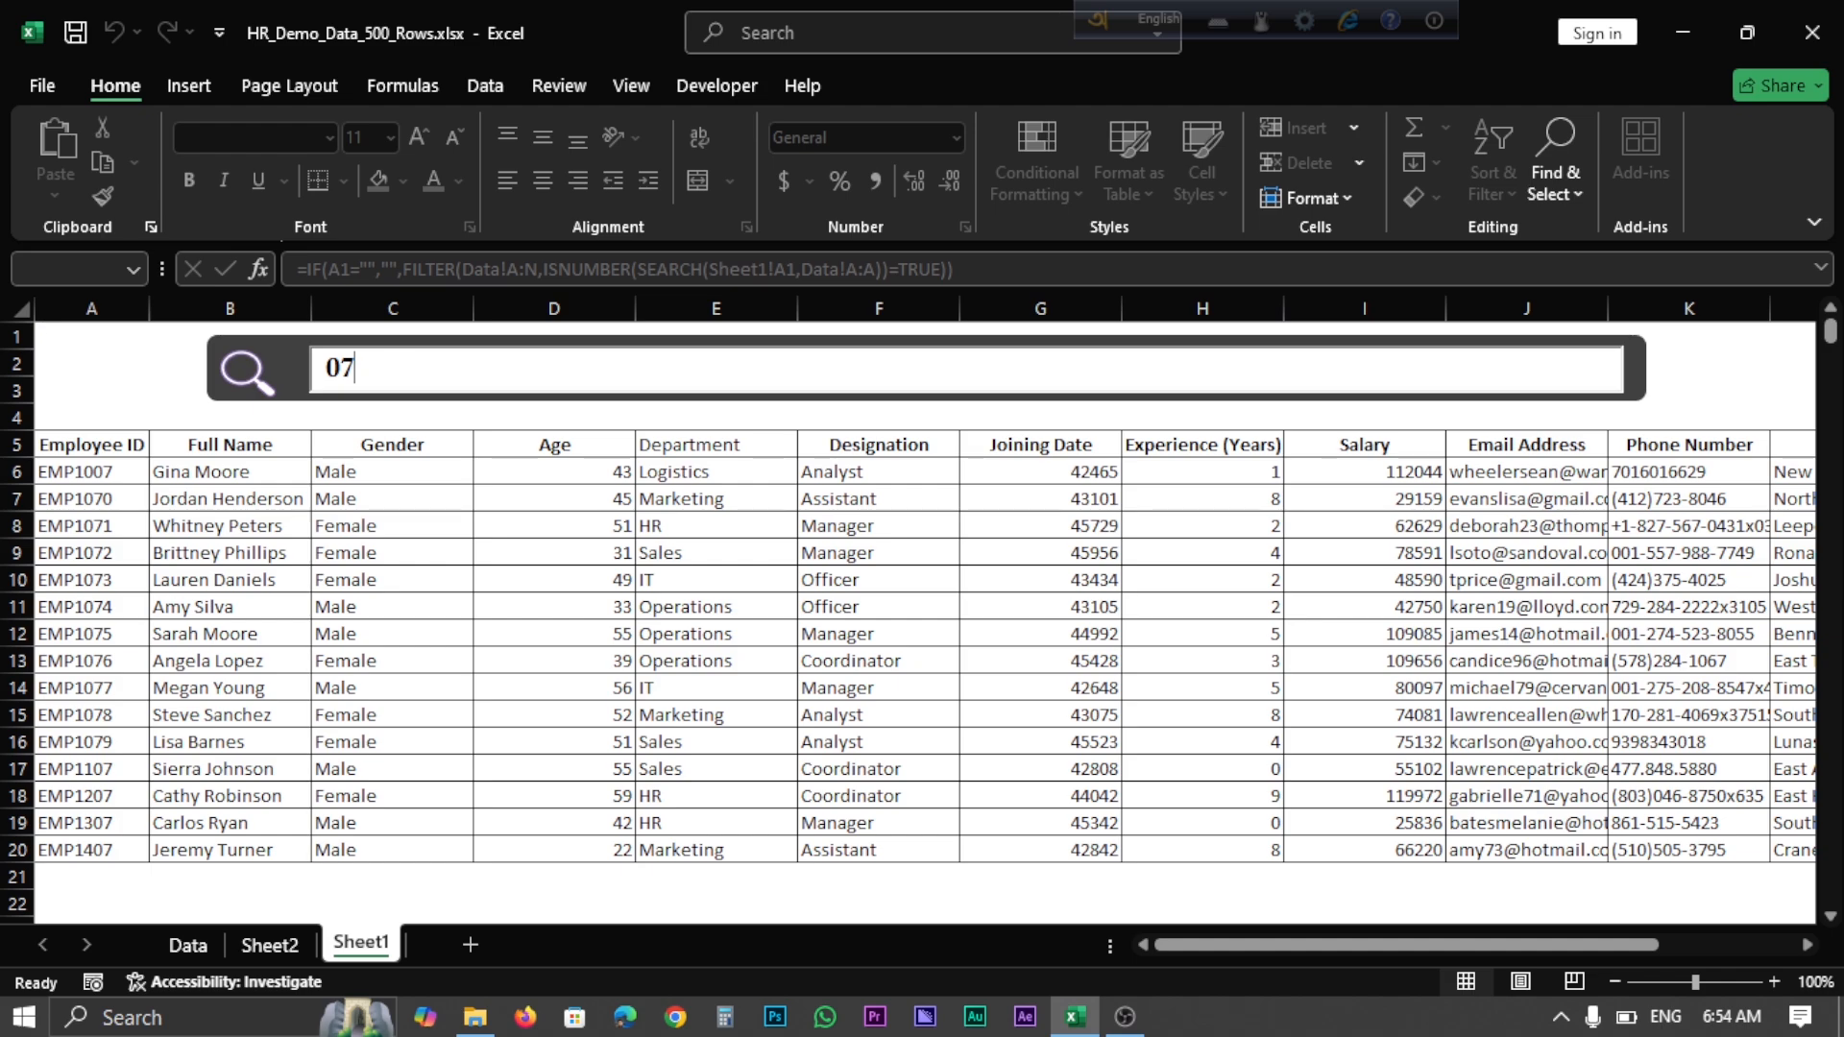
Search for a single employee by complete employee ID, correcting the prefix to EMP
{"action": "key", "text": "BackSpace"}
{"action": "key", "text": "BackSpace"}
{"action": "key", "text": "BackSpace"}
{"action": "key", "text": "BackSpace"}
{"action": "key", "text": "BackSpace"}
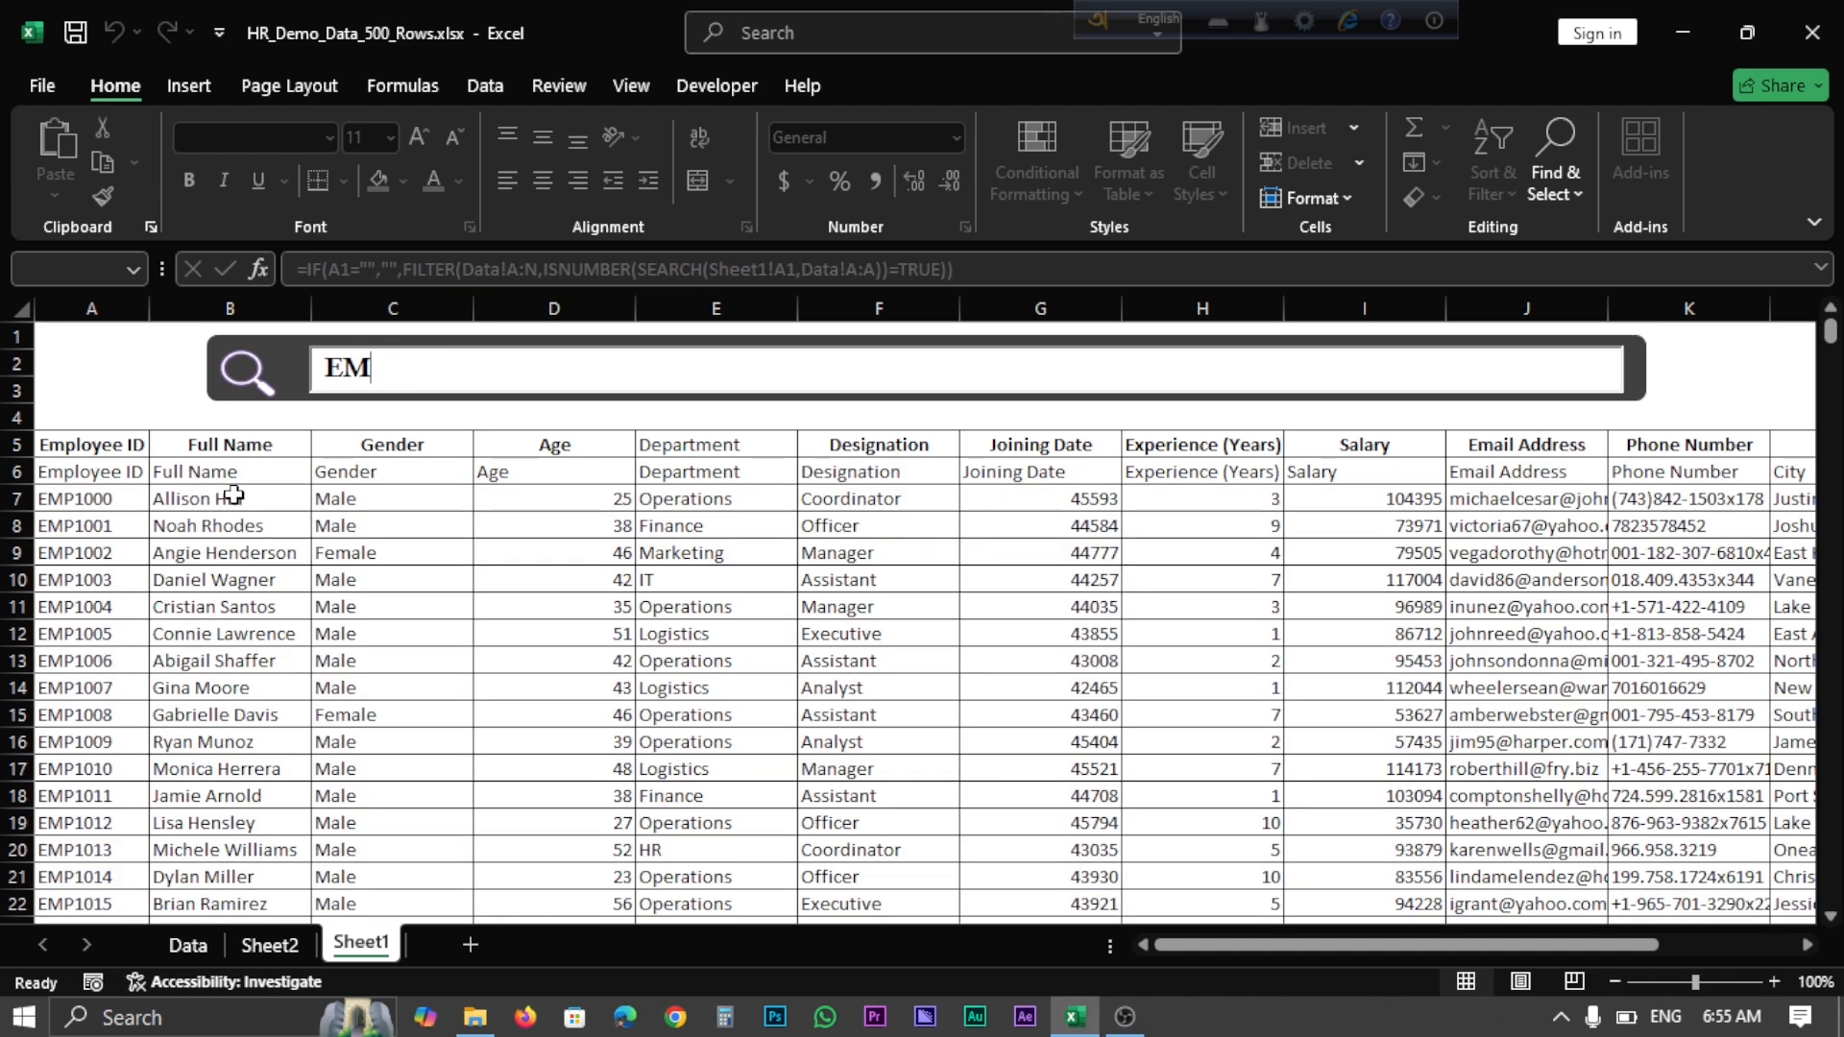
{"action": "type", "text": "1002"}
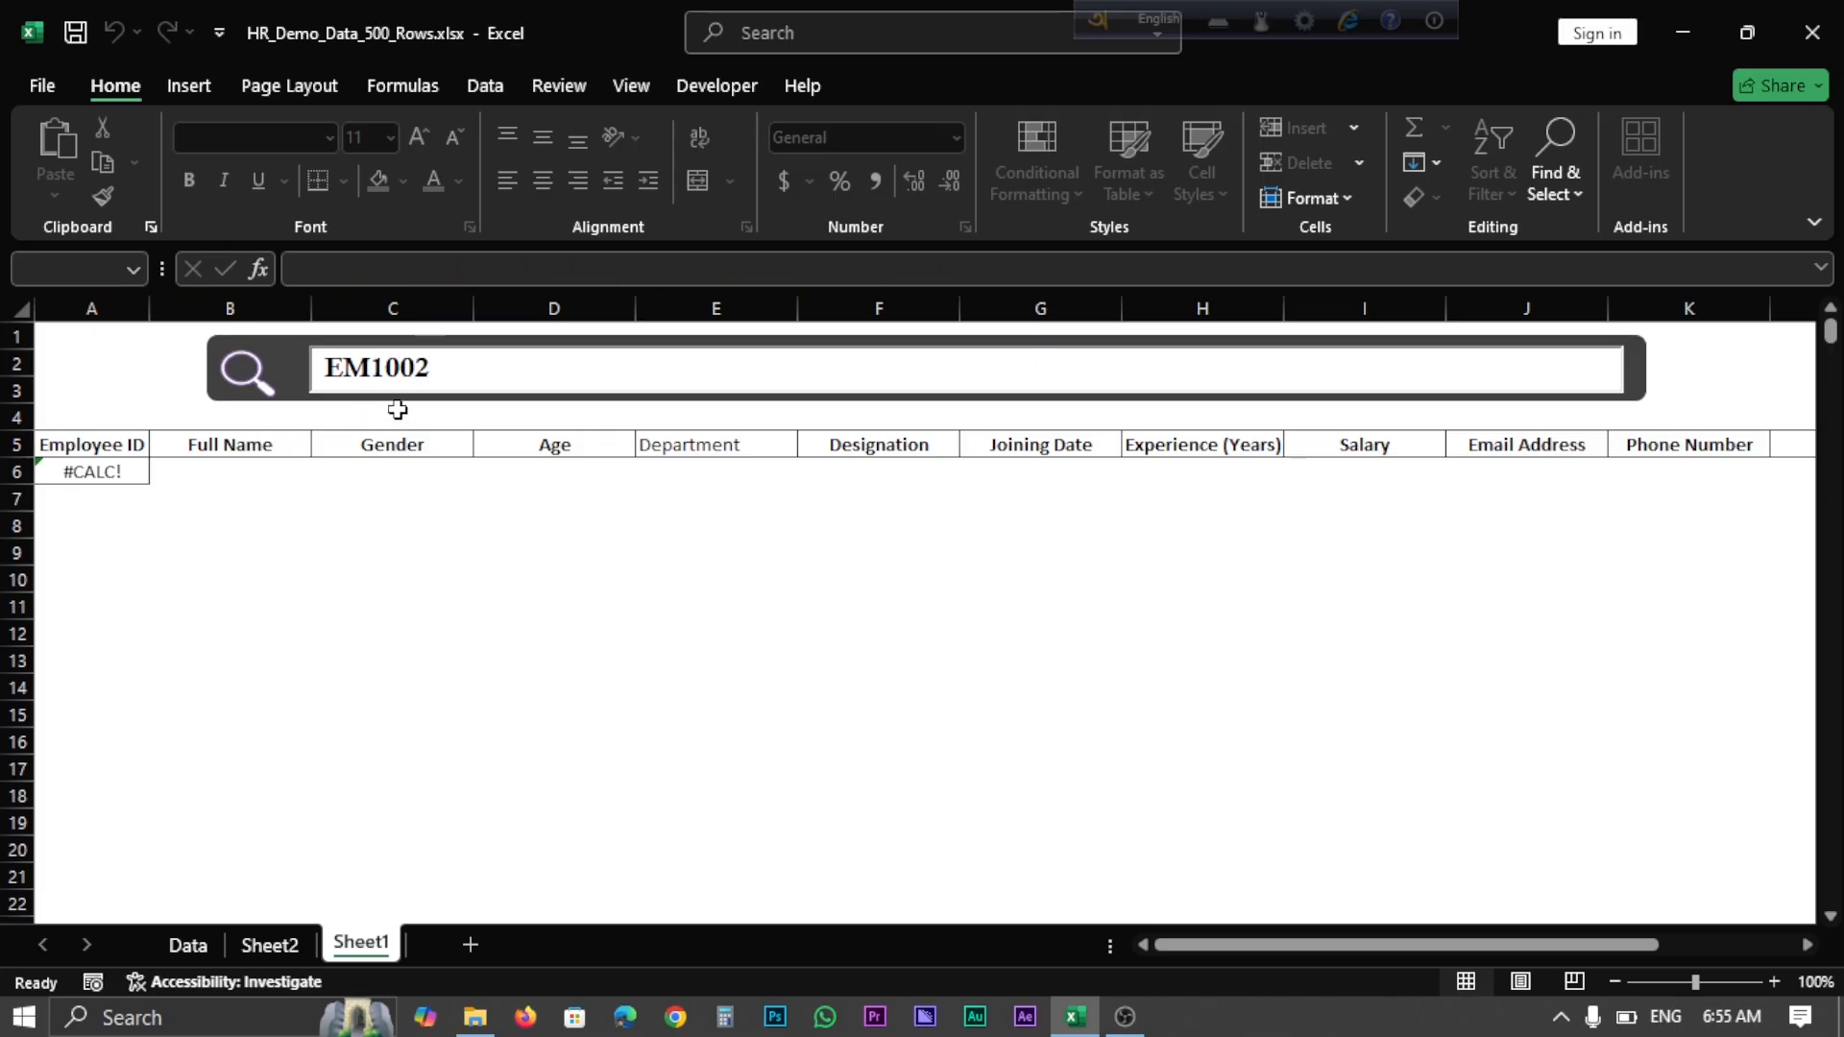
{"action": "left_click", "coordinate": [366, 367]}
{"action": "type", "text": "P"}
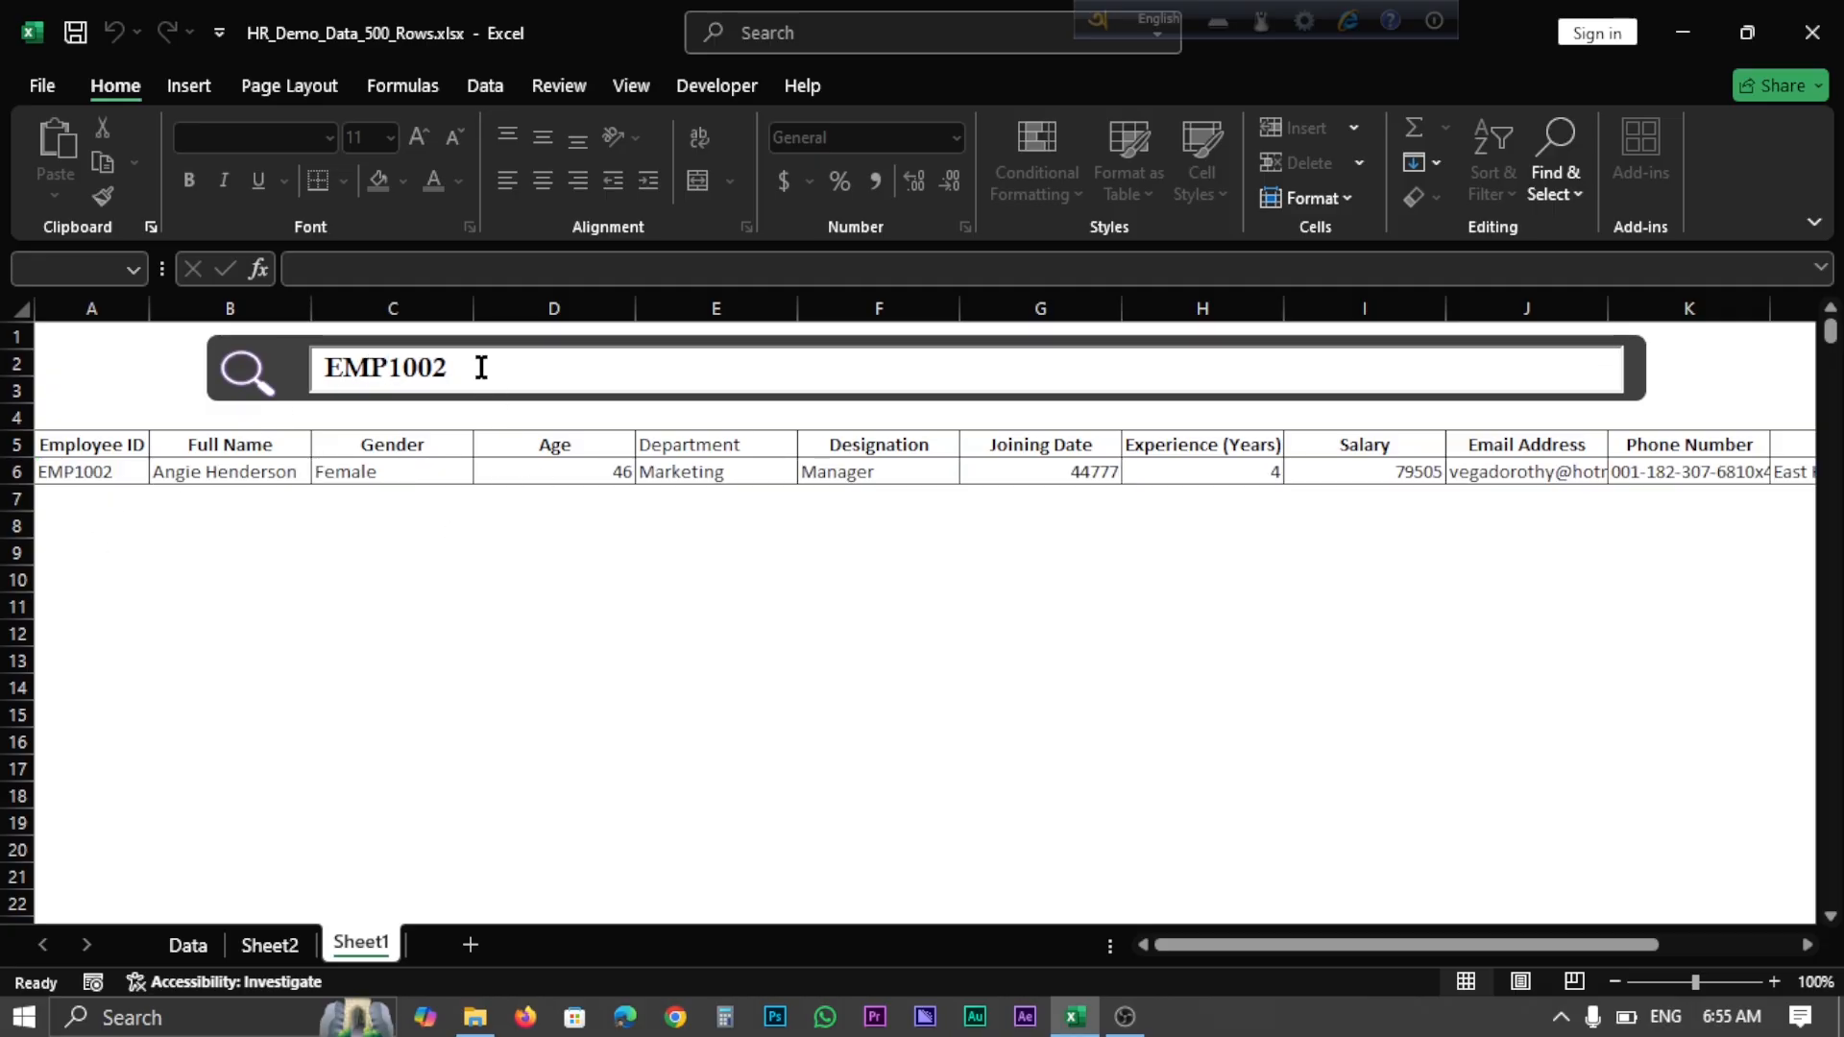
Clear the employee ID from the search box
{"action": "key", "text": "BackSpace"}
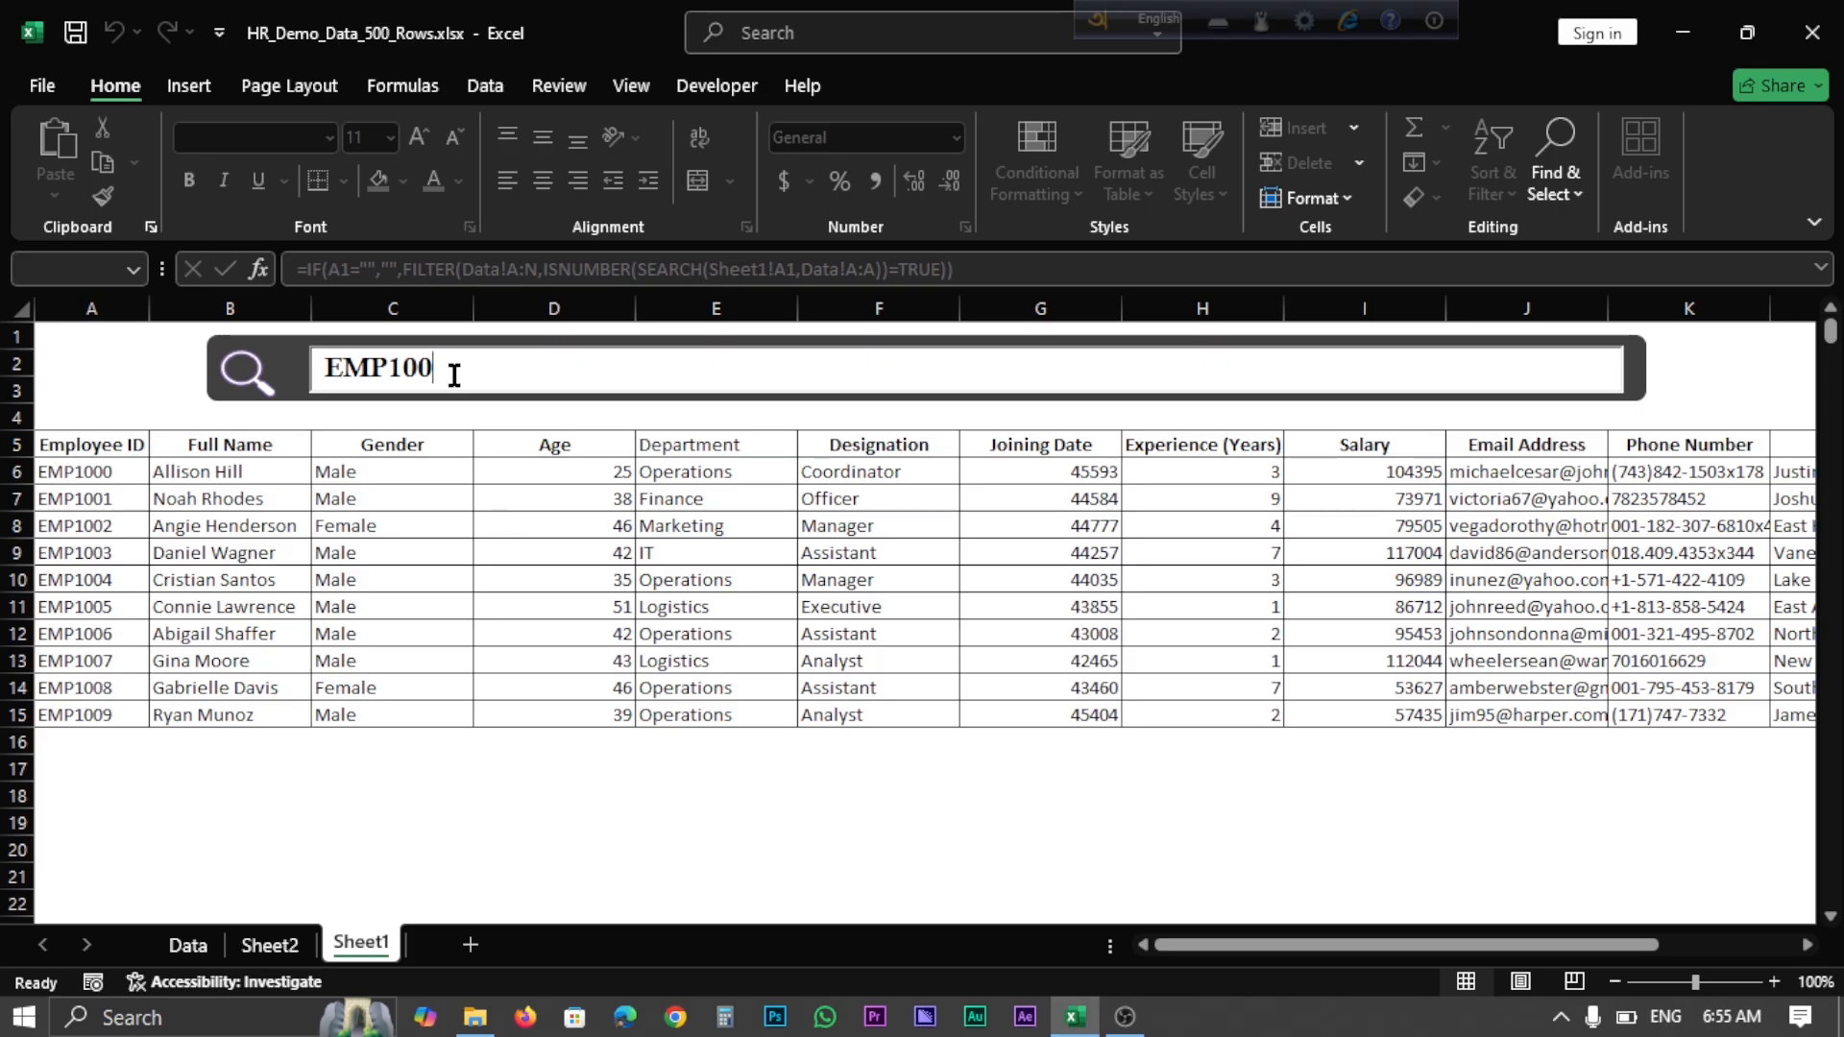
{"action": "key", "text": "BackSpace"}
{"action": "key", "text": "BackSpace"}
{"action": "key", "text": "BackSpace"}
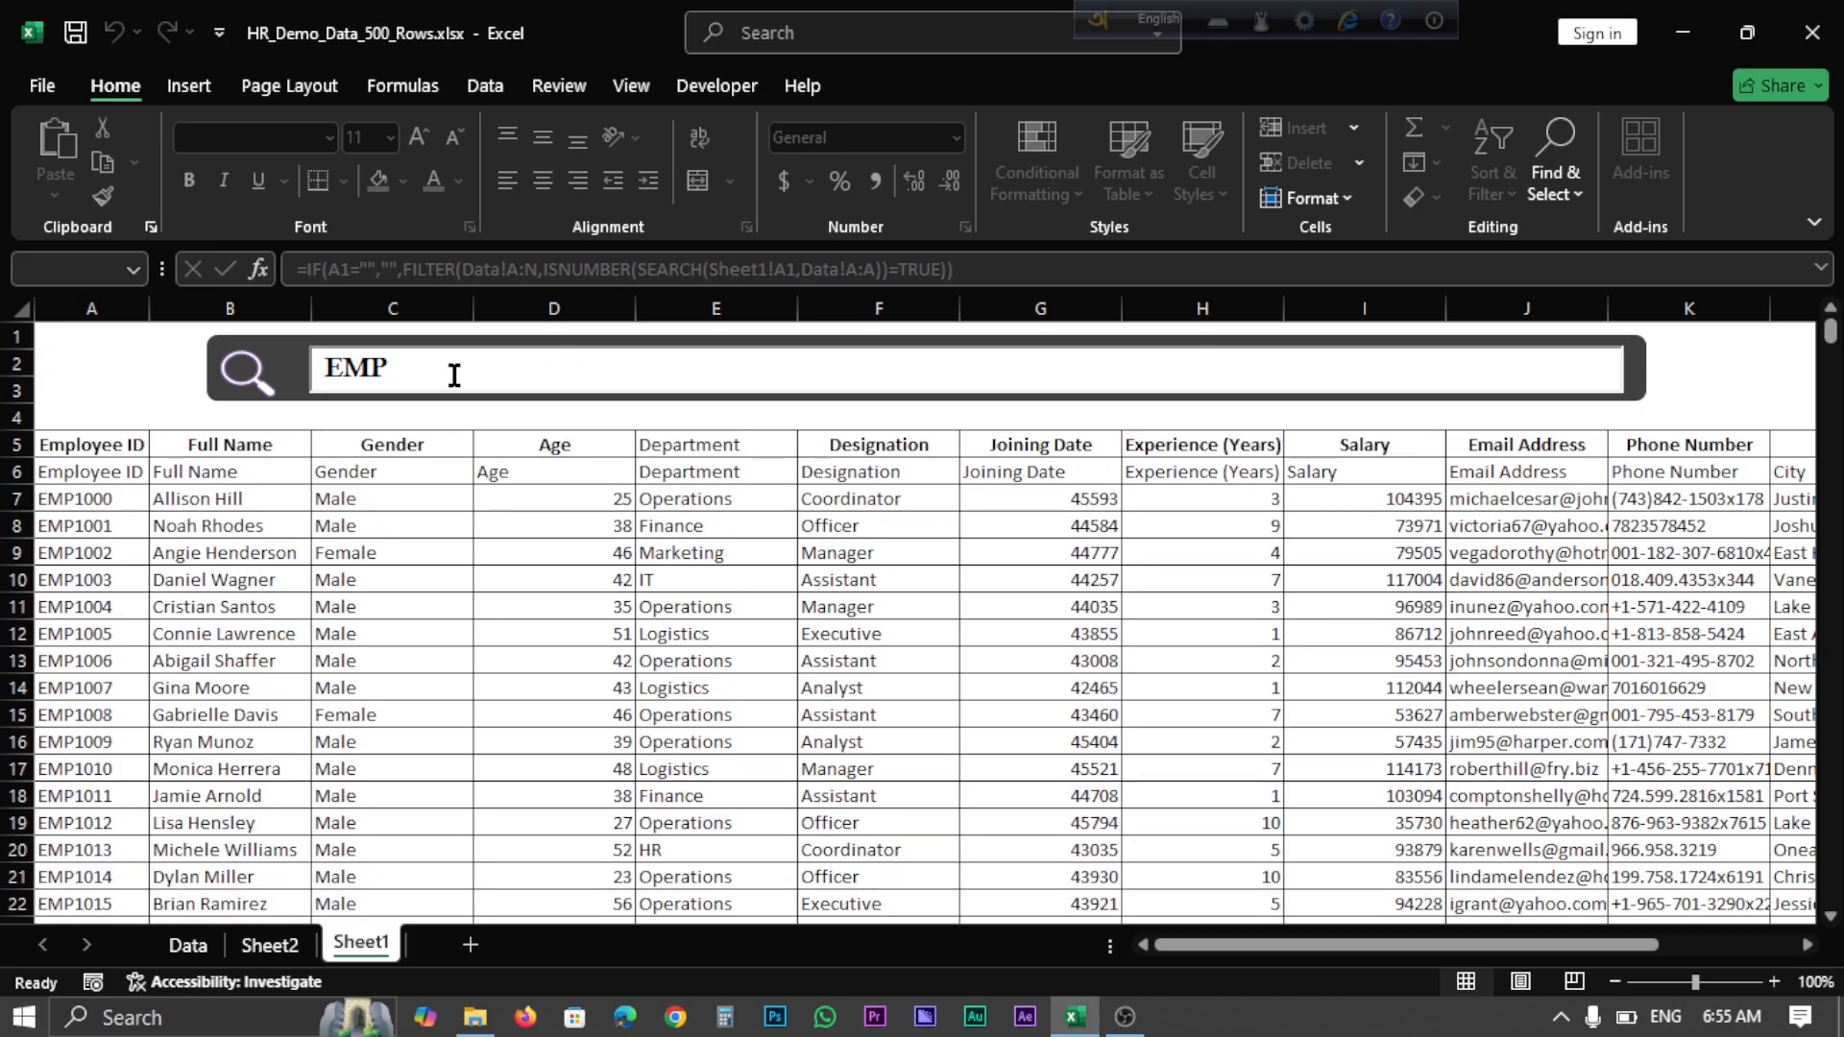
{"action": "key", "text": "BackSpace"}
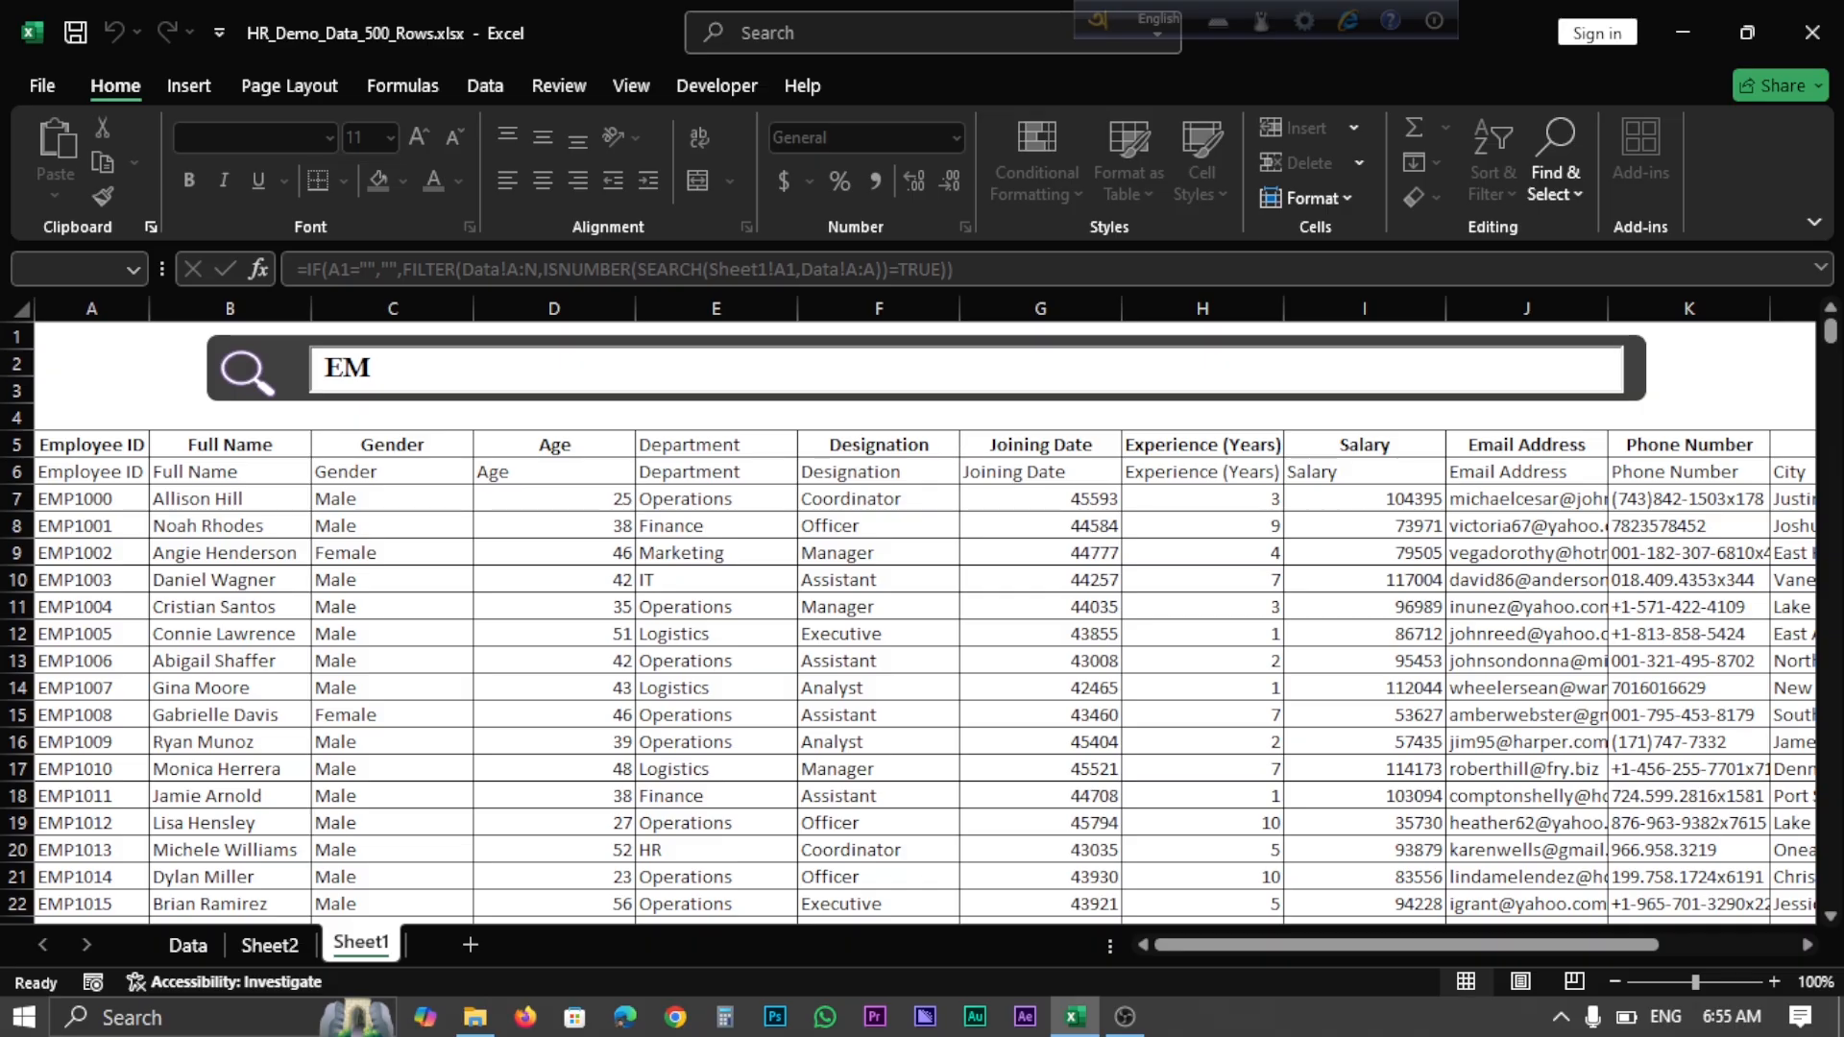
{"action": "key", "text": "BackSpace"}
{"action": "key", "text": "BackSpace"}
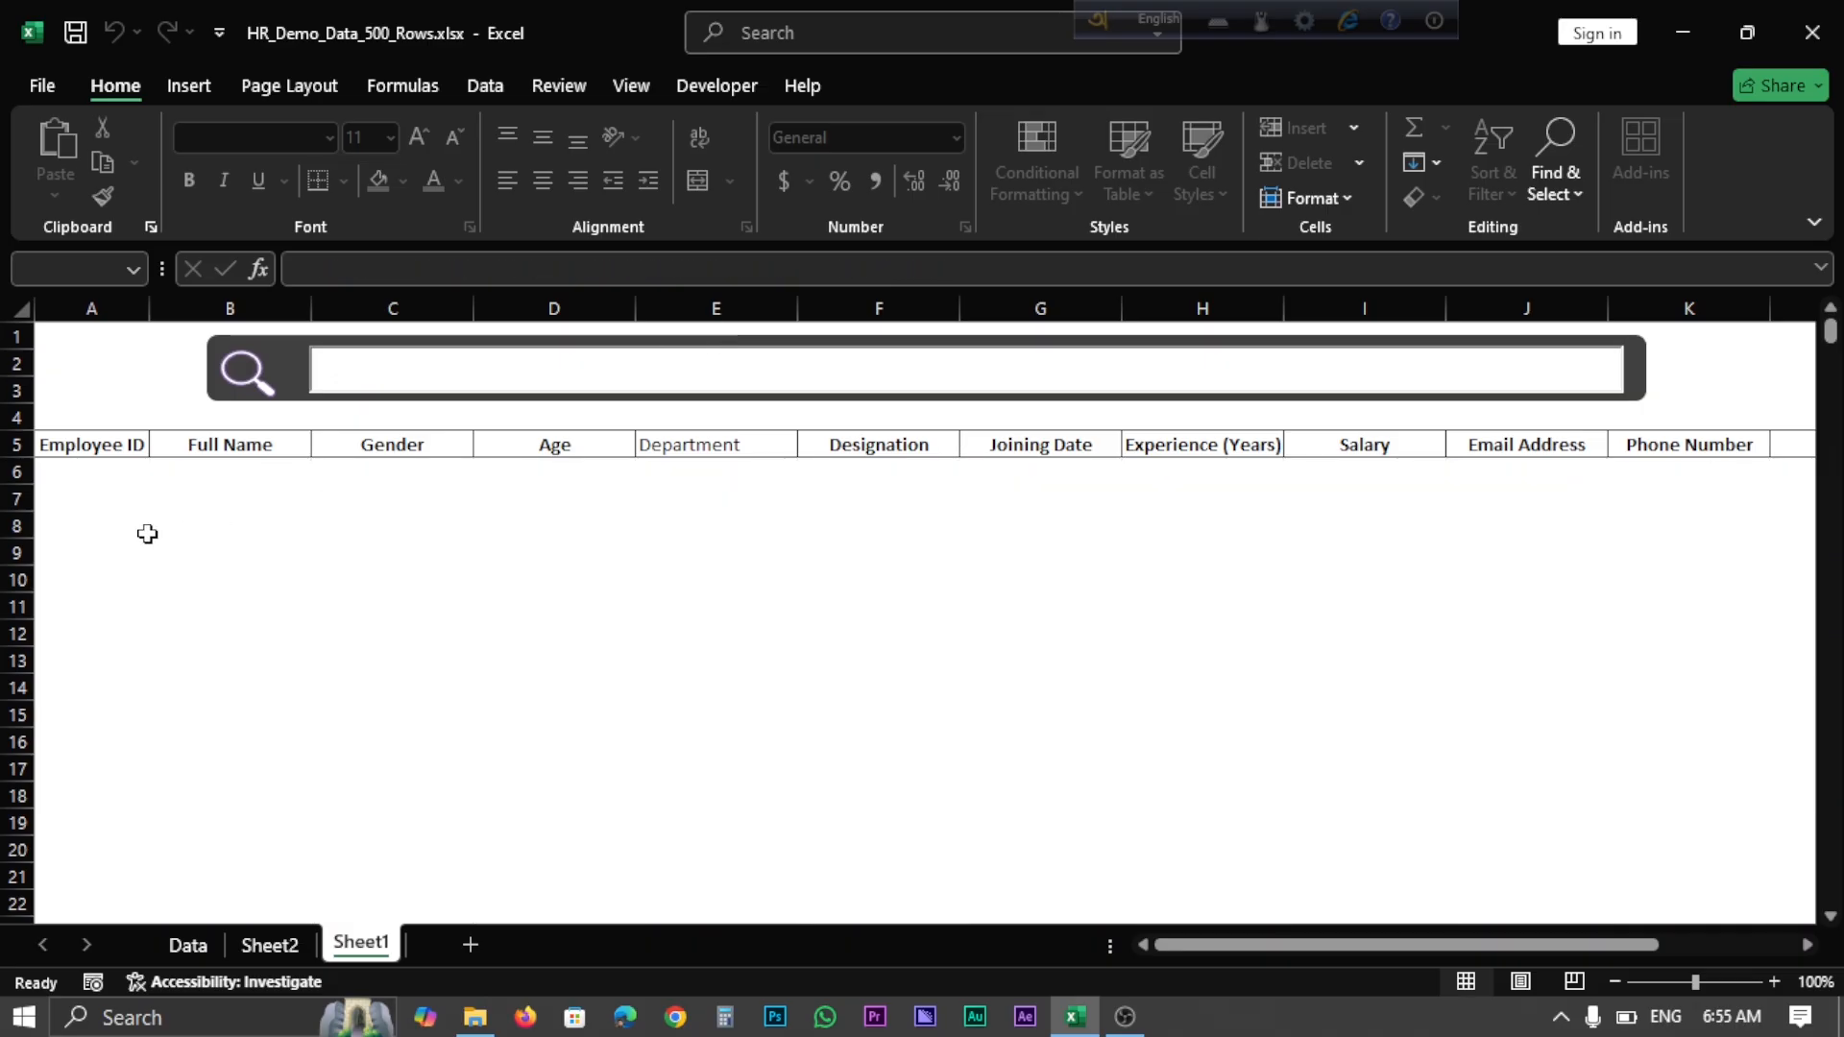
Examine the FILTER formula in cell A6, below the Employee ID header
{"action": "left_click", "coordinate": [147, 534]}
{"action": "left_click", "coordinate": [94, 491]}
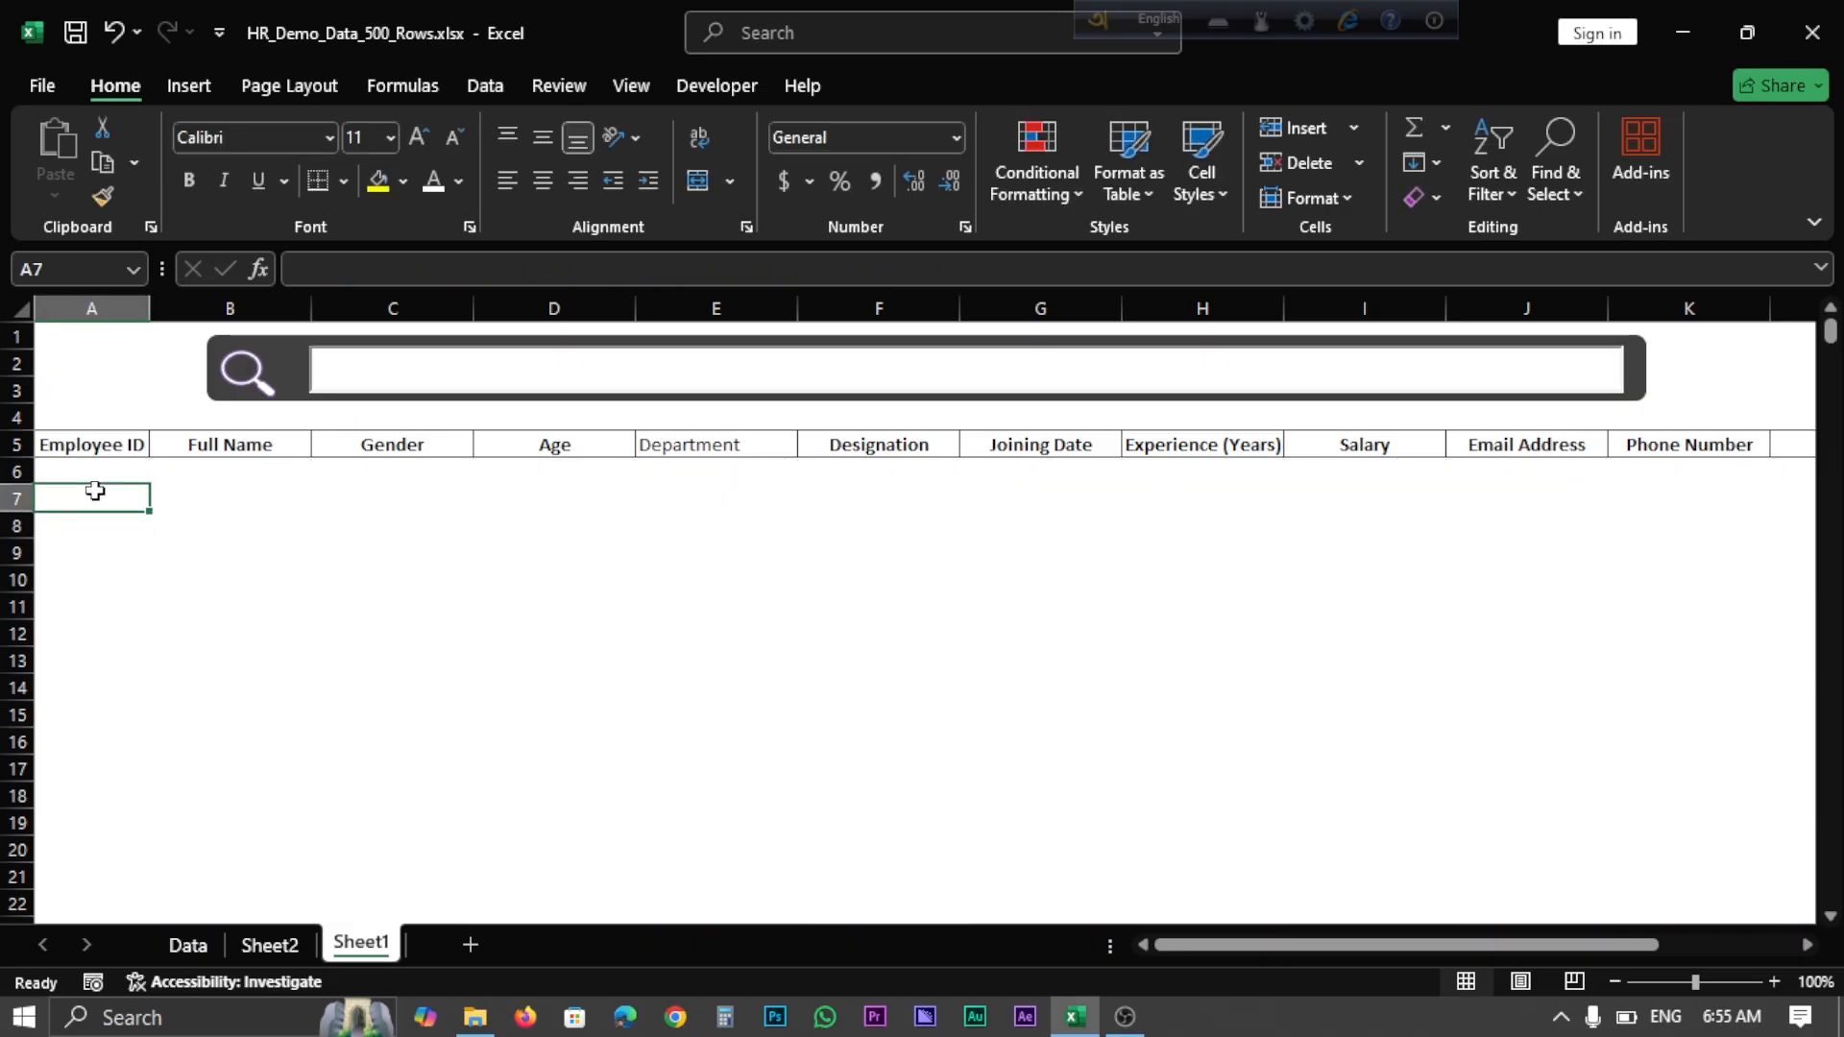
{"action": "left_click", "coordinate": [79, 476]}
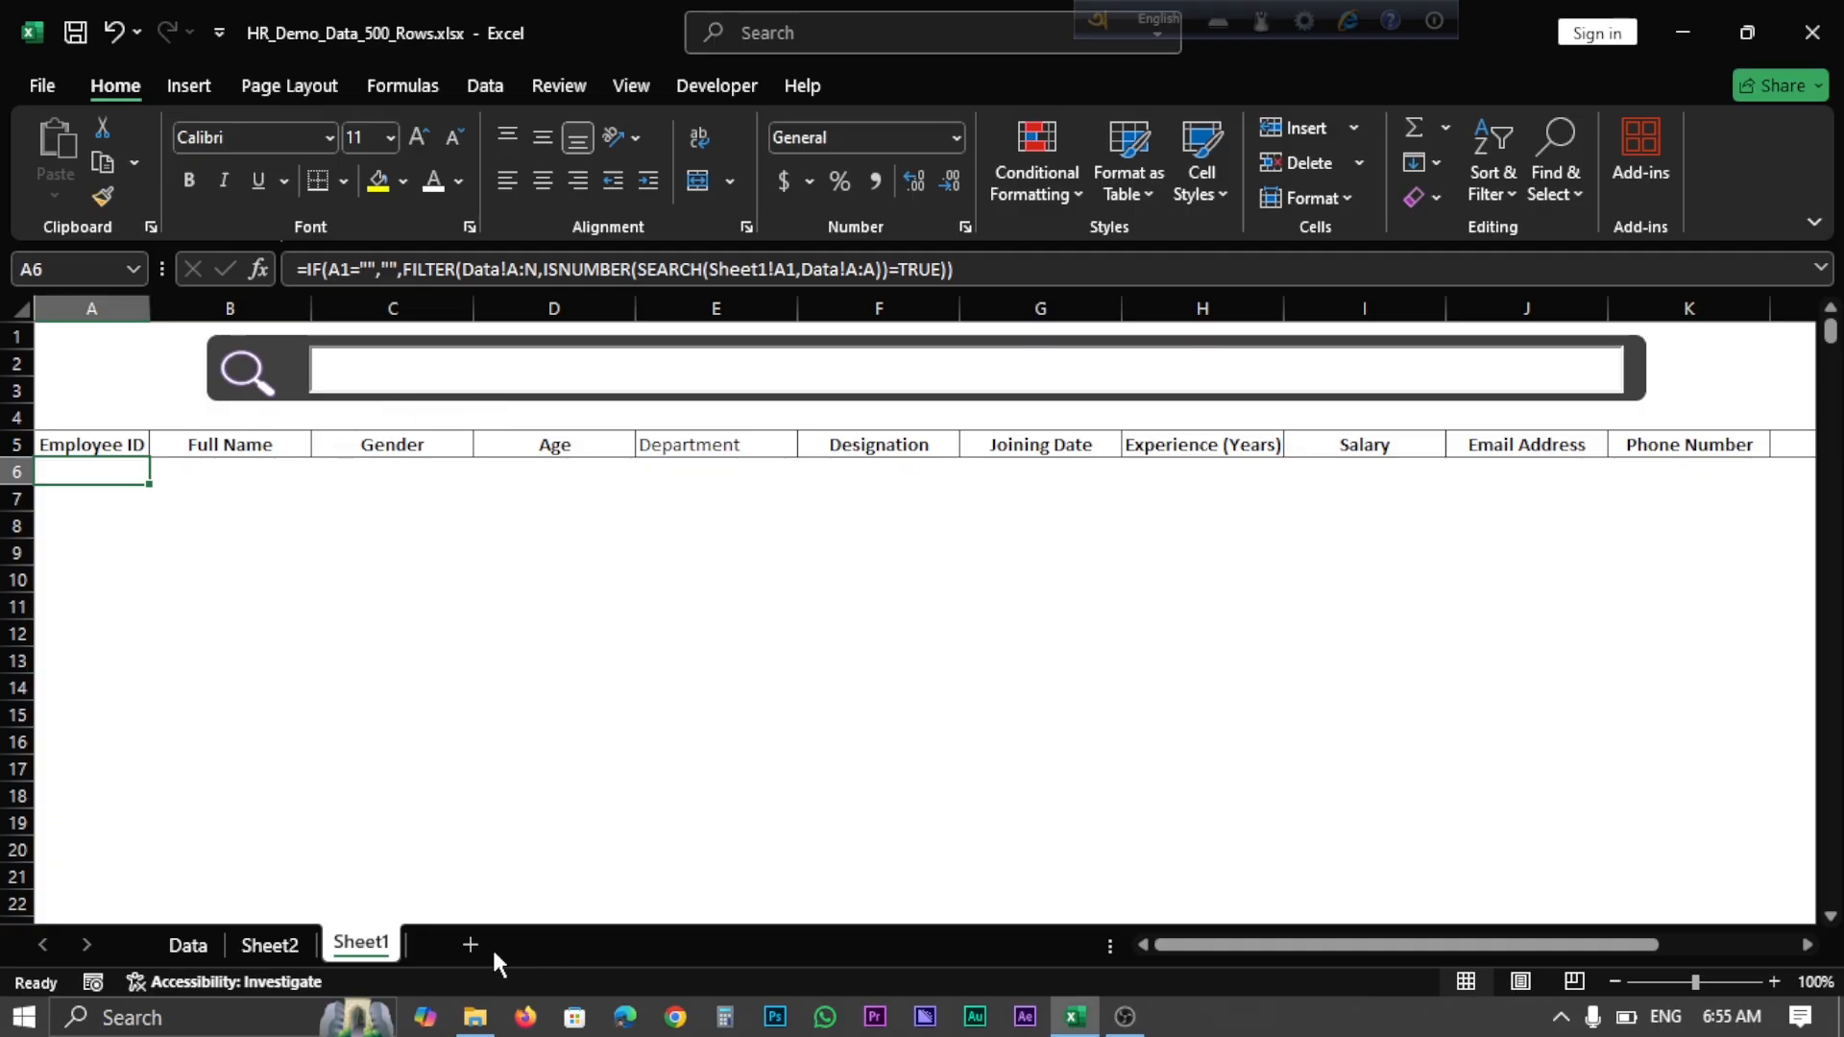
Add a new worksheet and check on Sheet1 where the header row starts
{"action": "left_click", "coordinate": [471, 944]}
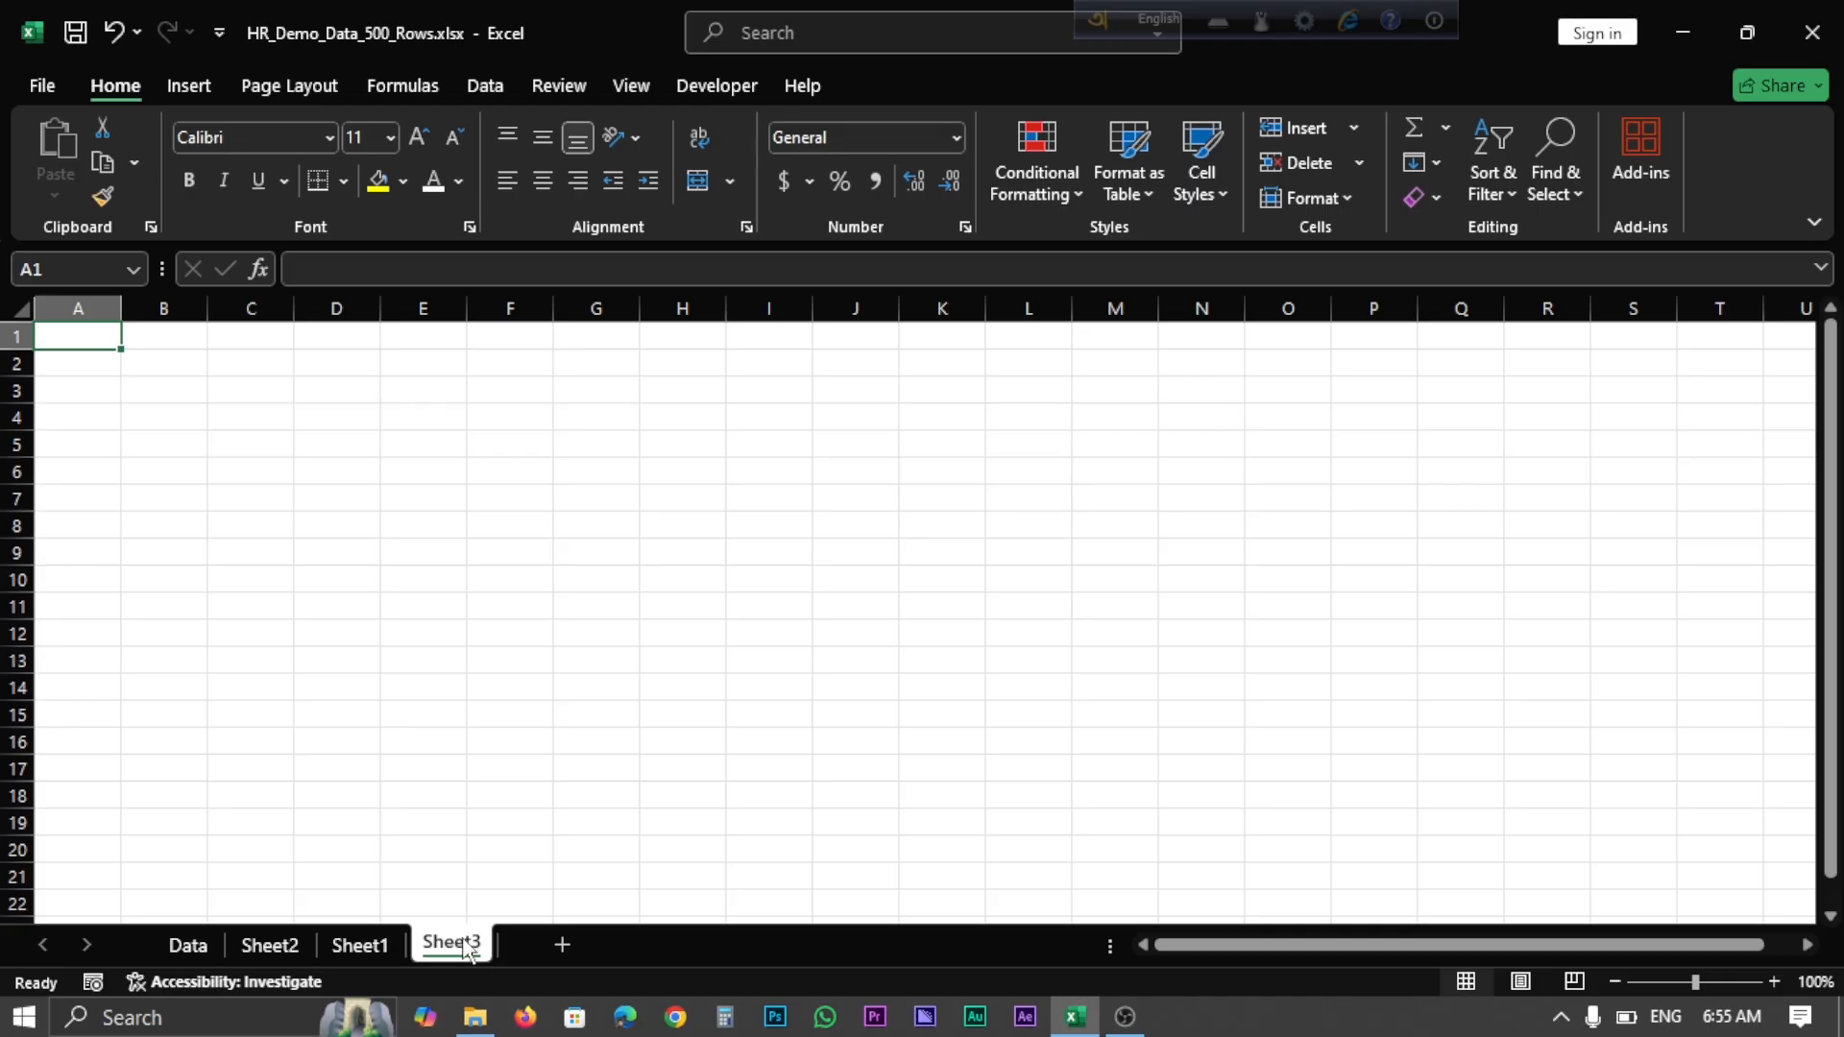
{"action": "left_click", "coordinate": [368, 949]}
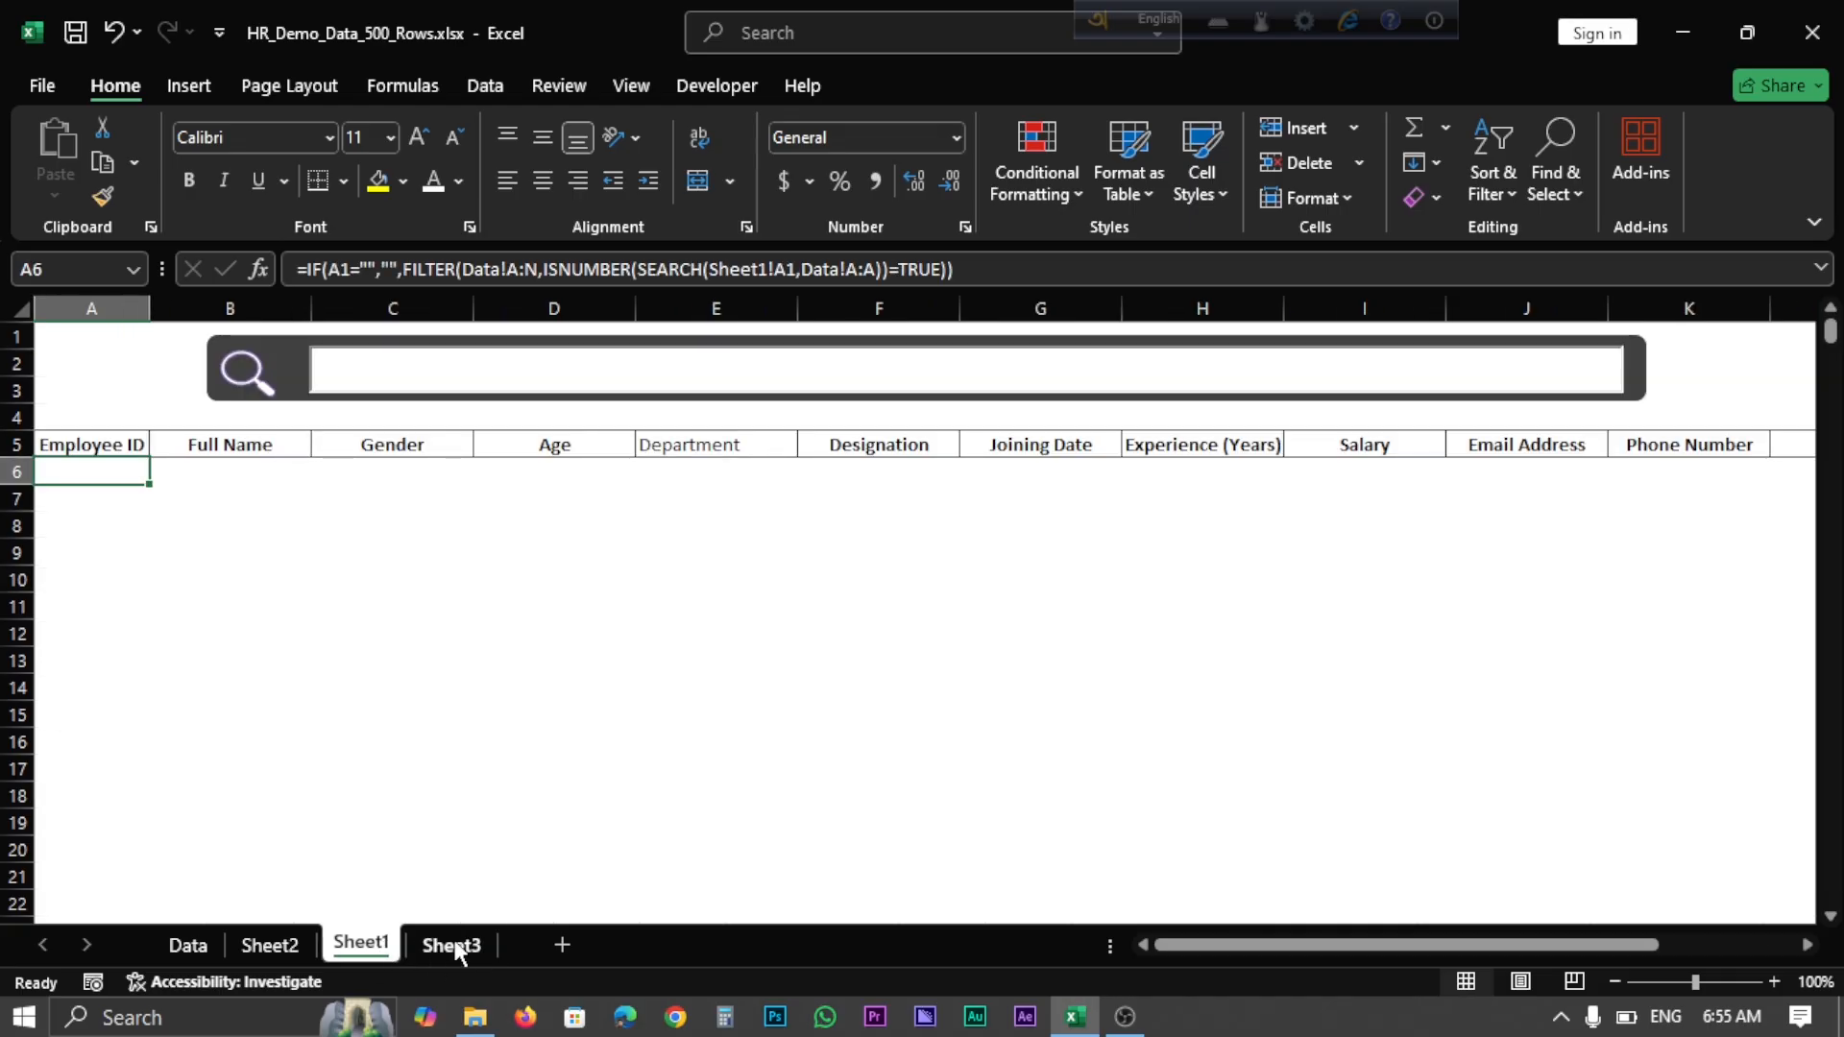
{"action": "left_click", "coordinate": [457, 947]}
{"action": "left_click", "coordinate": [371, 949]}
{"action": "left_click", "coordinate": [66, 422]}
{"action": "left_click", "coordinate": [86, 447]}
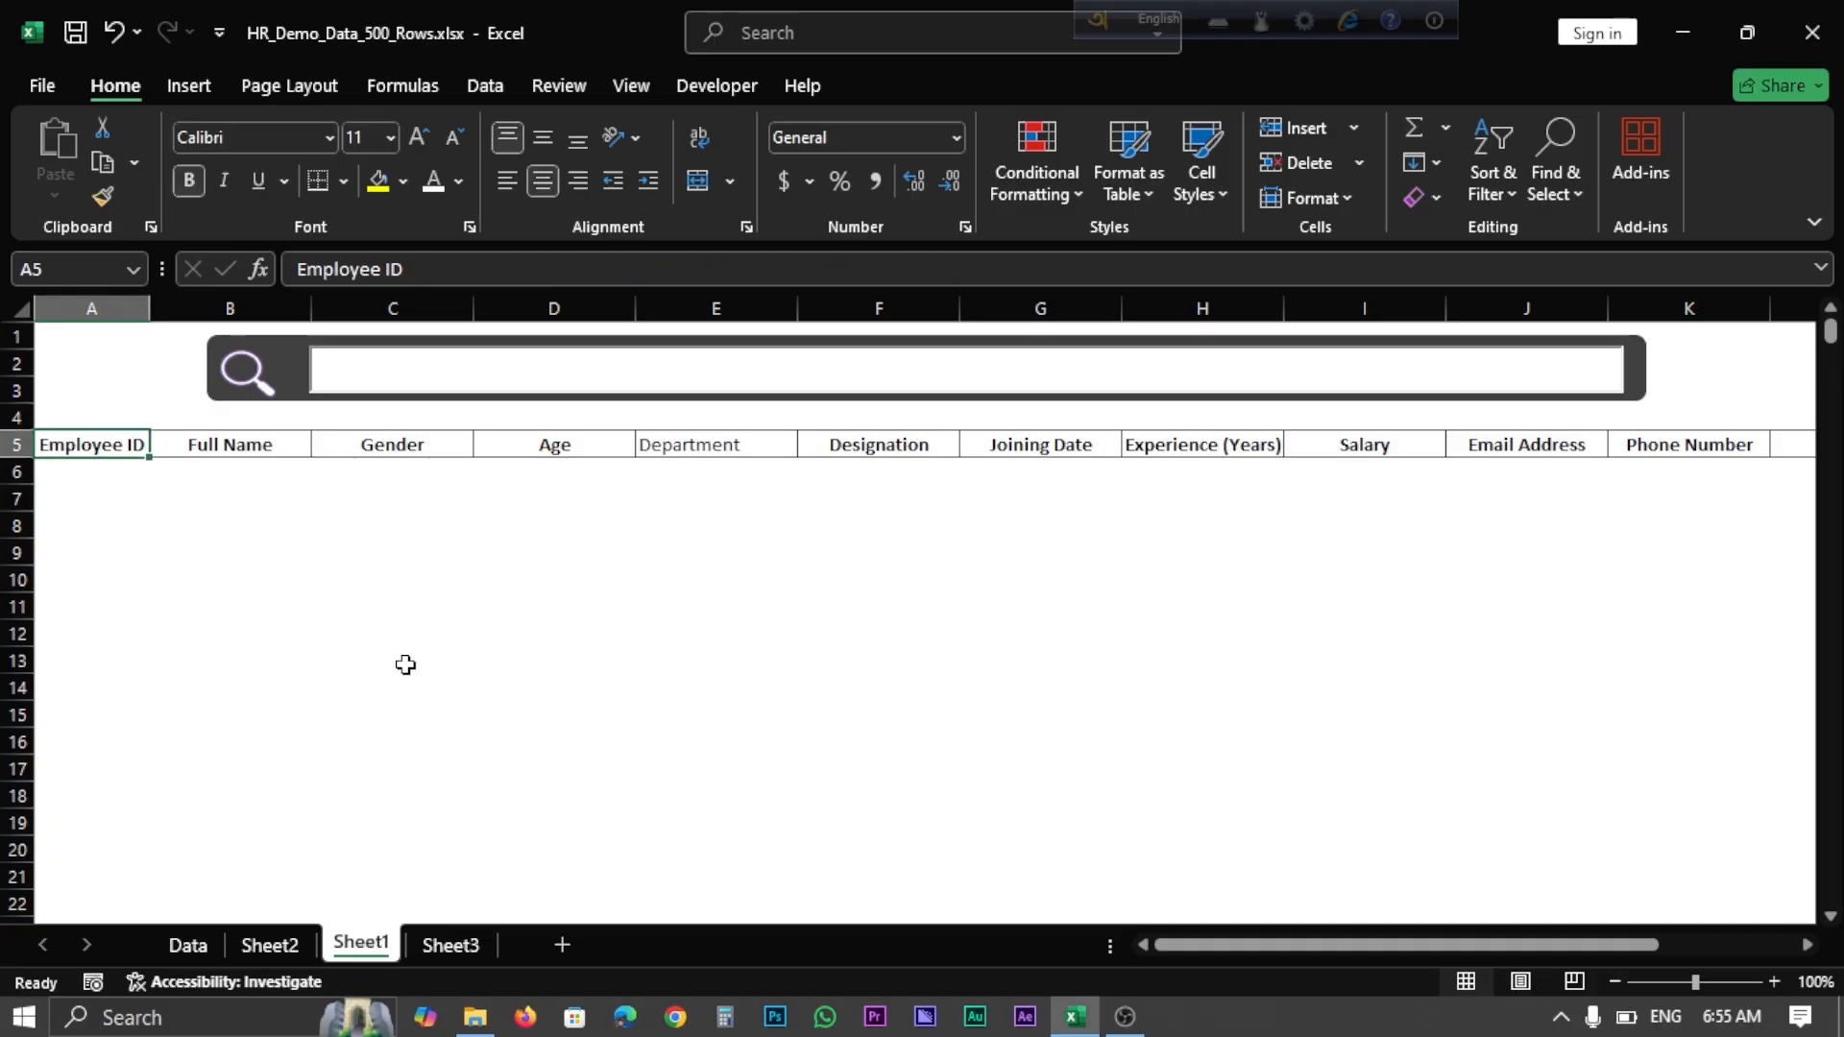
Copy the header row from the Data sheet and paste it into row 5 of Sheet3
{"action": "left_click", "coordinate": [187, 946]}
{"action": "key", "text": "ctrl+c"}
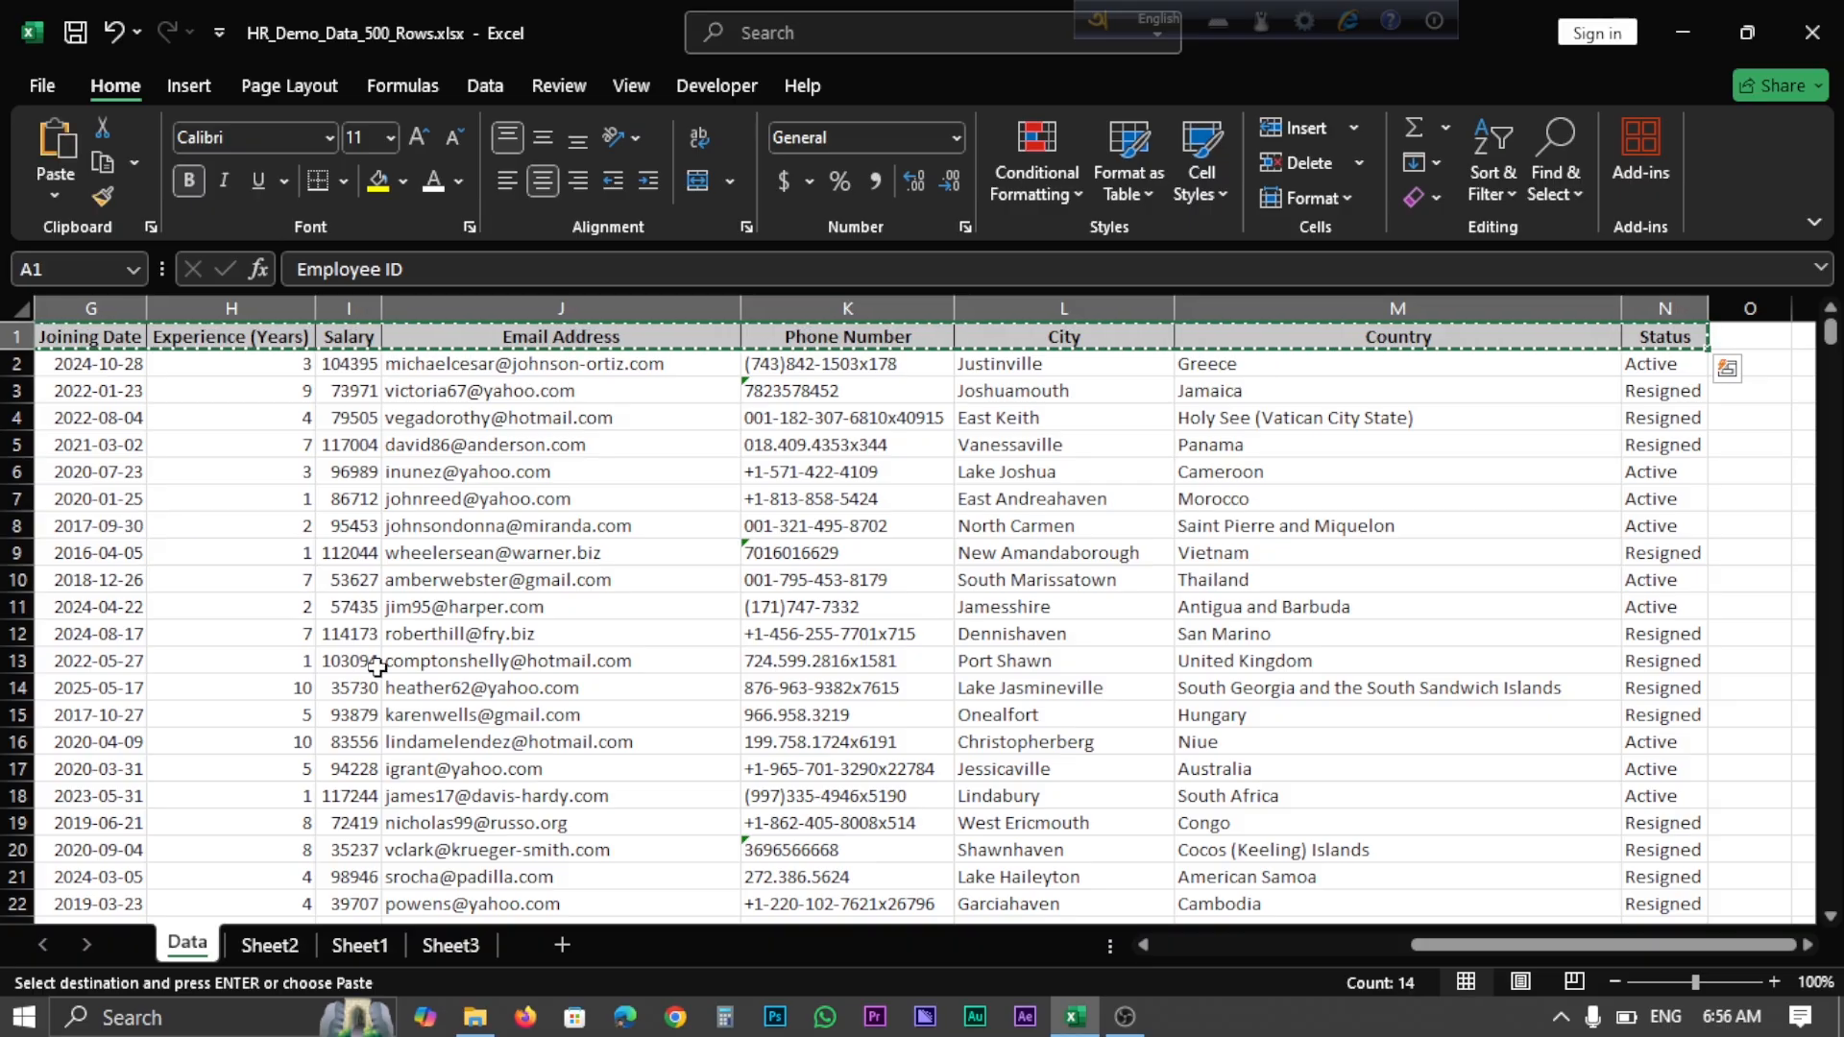
{"action": "left_click", "coordinate": [451, 944]}
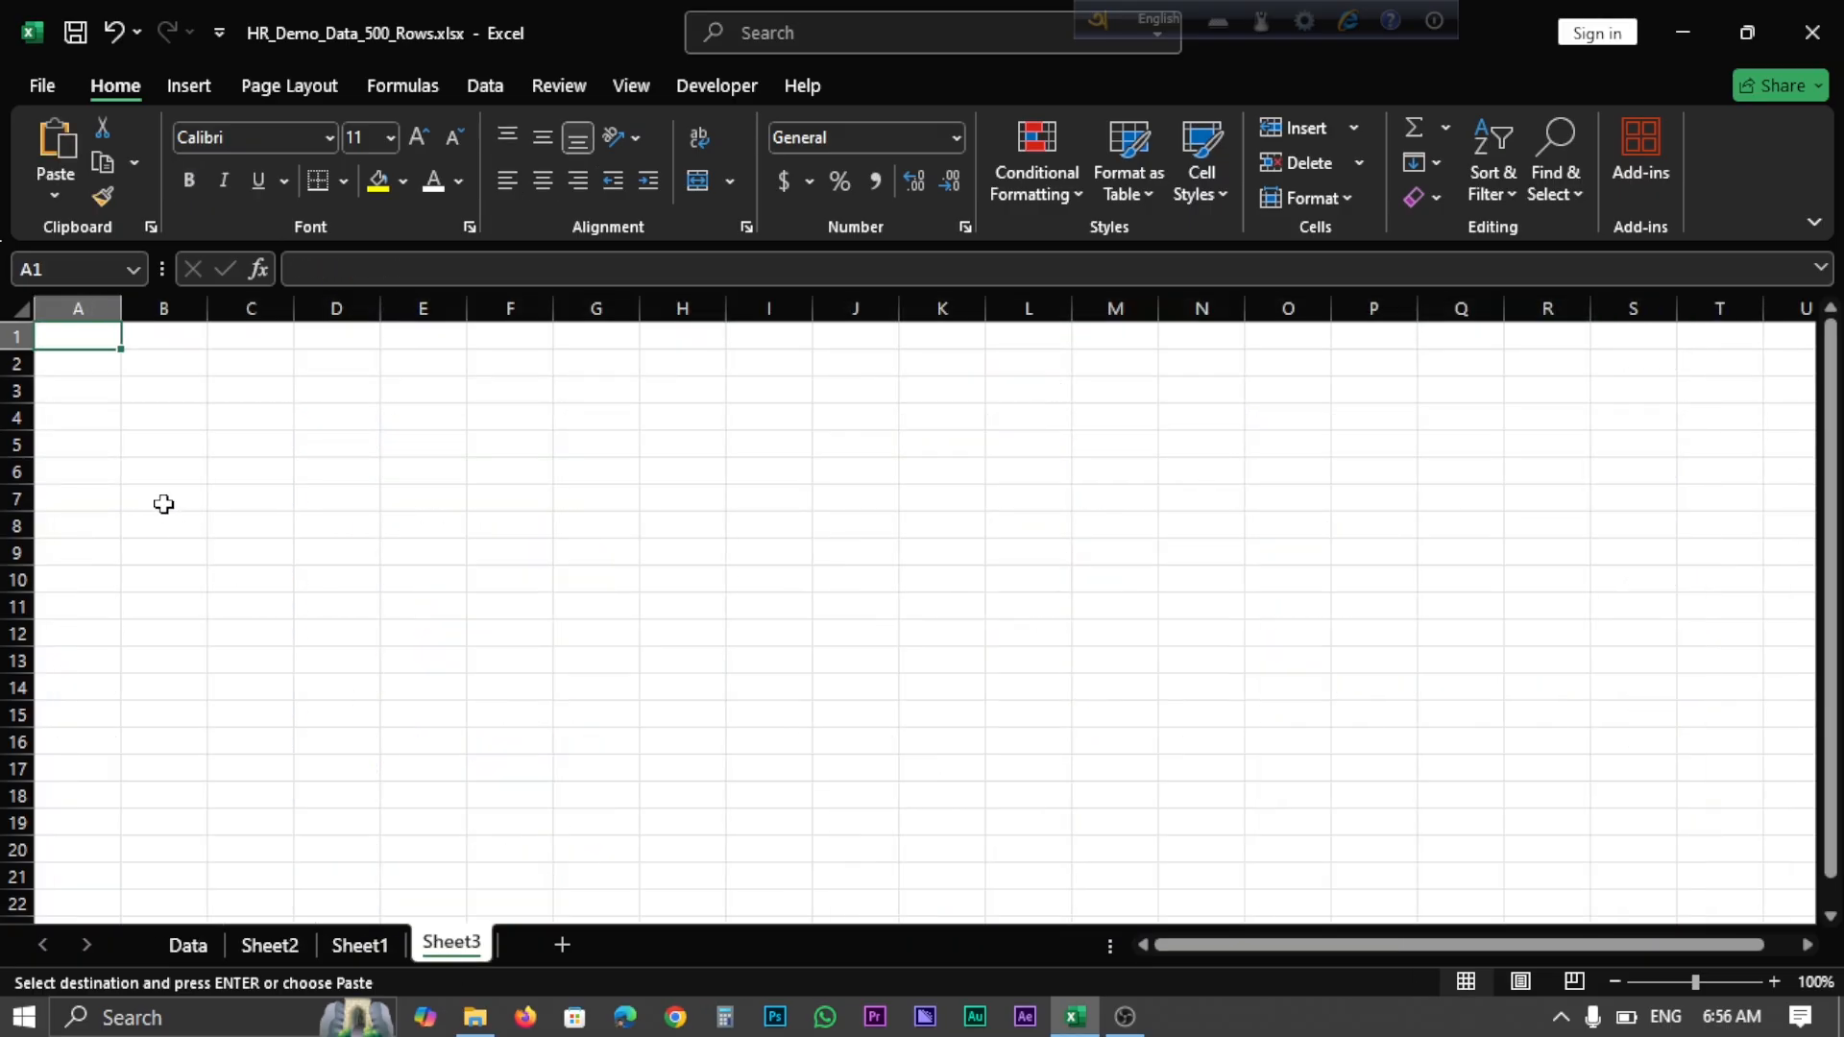
{"action": "left_click", "coordinate": [16, 447]}
{"action": "key", "text": "ctrl+v"}
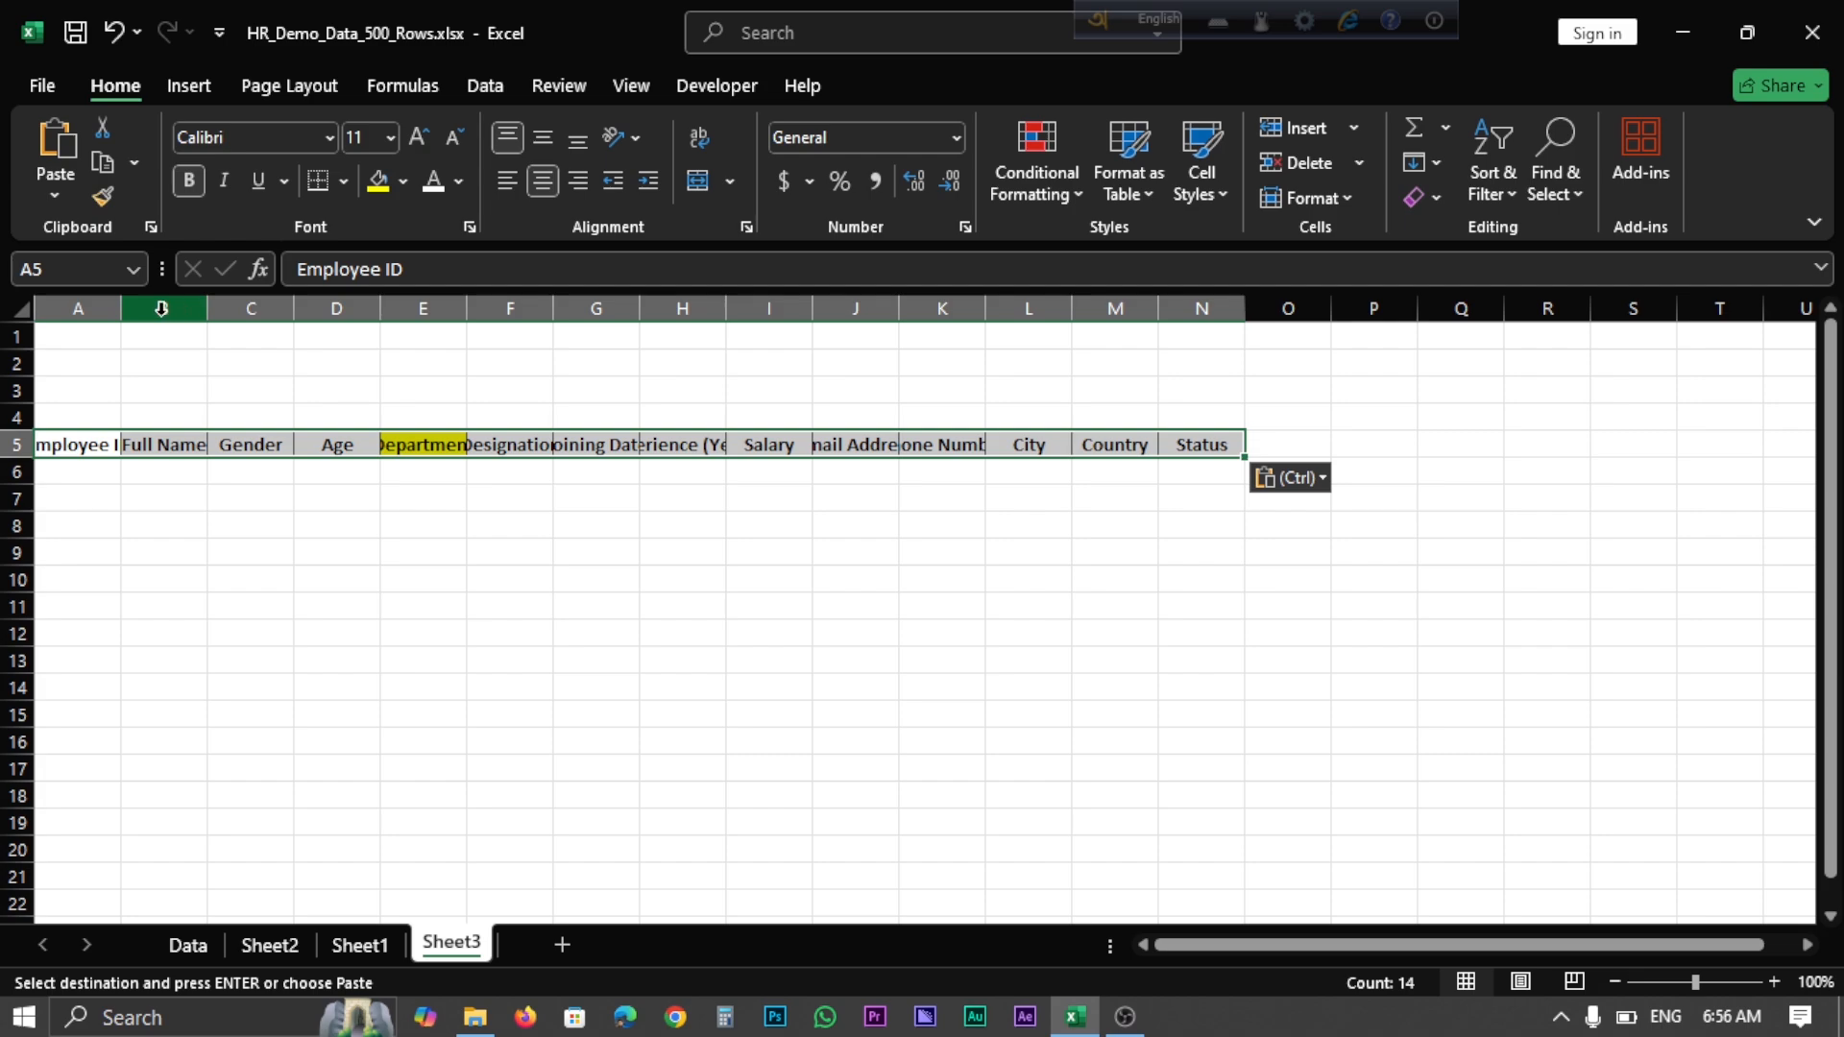
Widen columns B through M of Sheet3 equally so their headers fit
{"action": "left_click_drag", "start_coordinate": [162, 308], "coordinate": [1138, 308]}
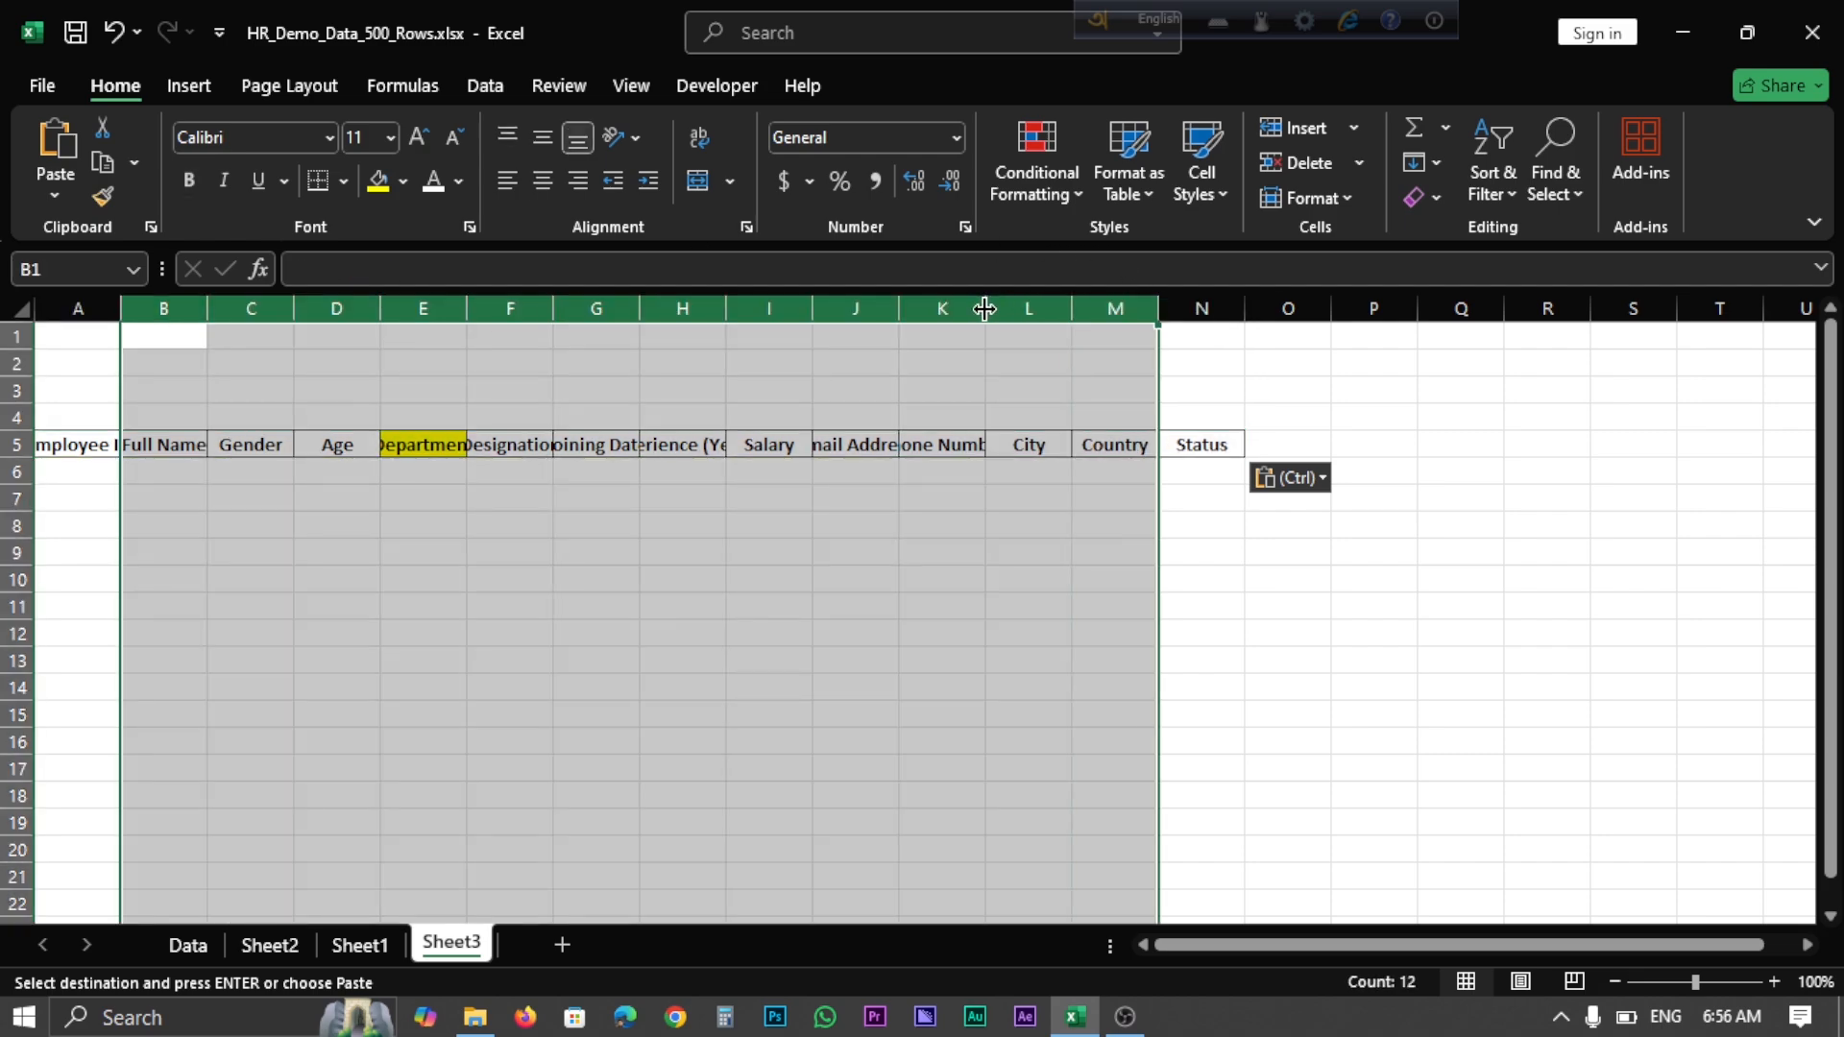
{"action": "left_click_drag", "start_coordinate": [984, 308], "coordinate": [1114, 317]}
{"action": "left_click", "coordinate": [827, 535]}
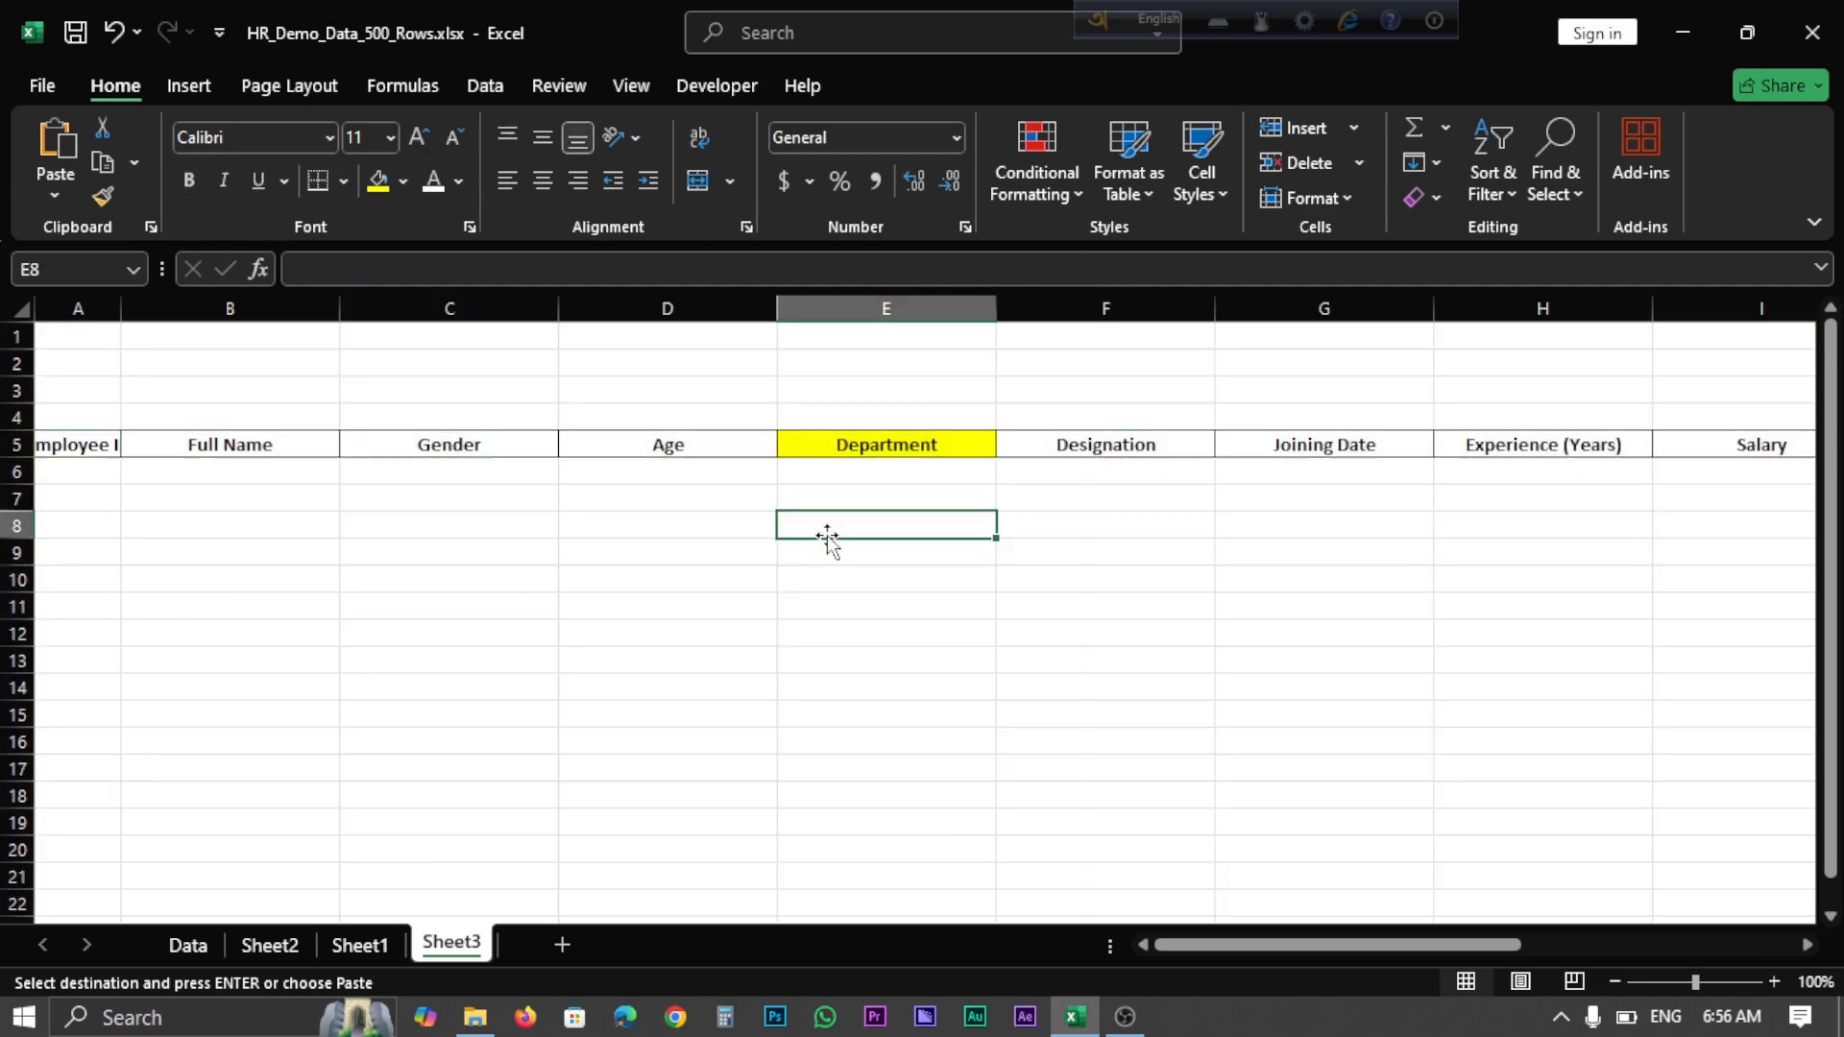
Insert a rounded rectangle near the top of Sheet3 and stretch it to about 8.47" wide
{"action": "left_click", "coordinate": [311, 386]}
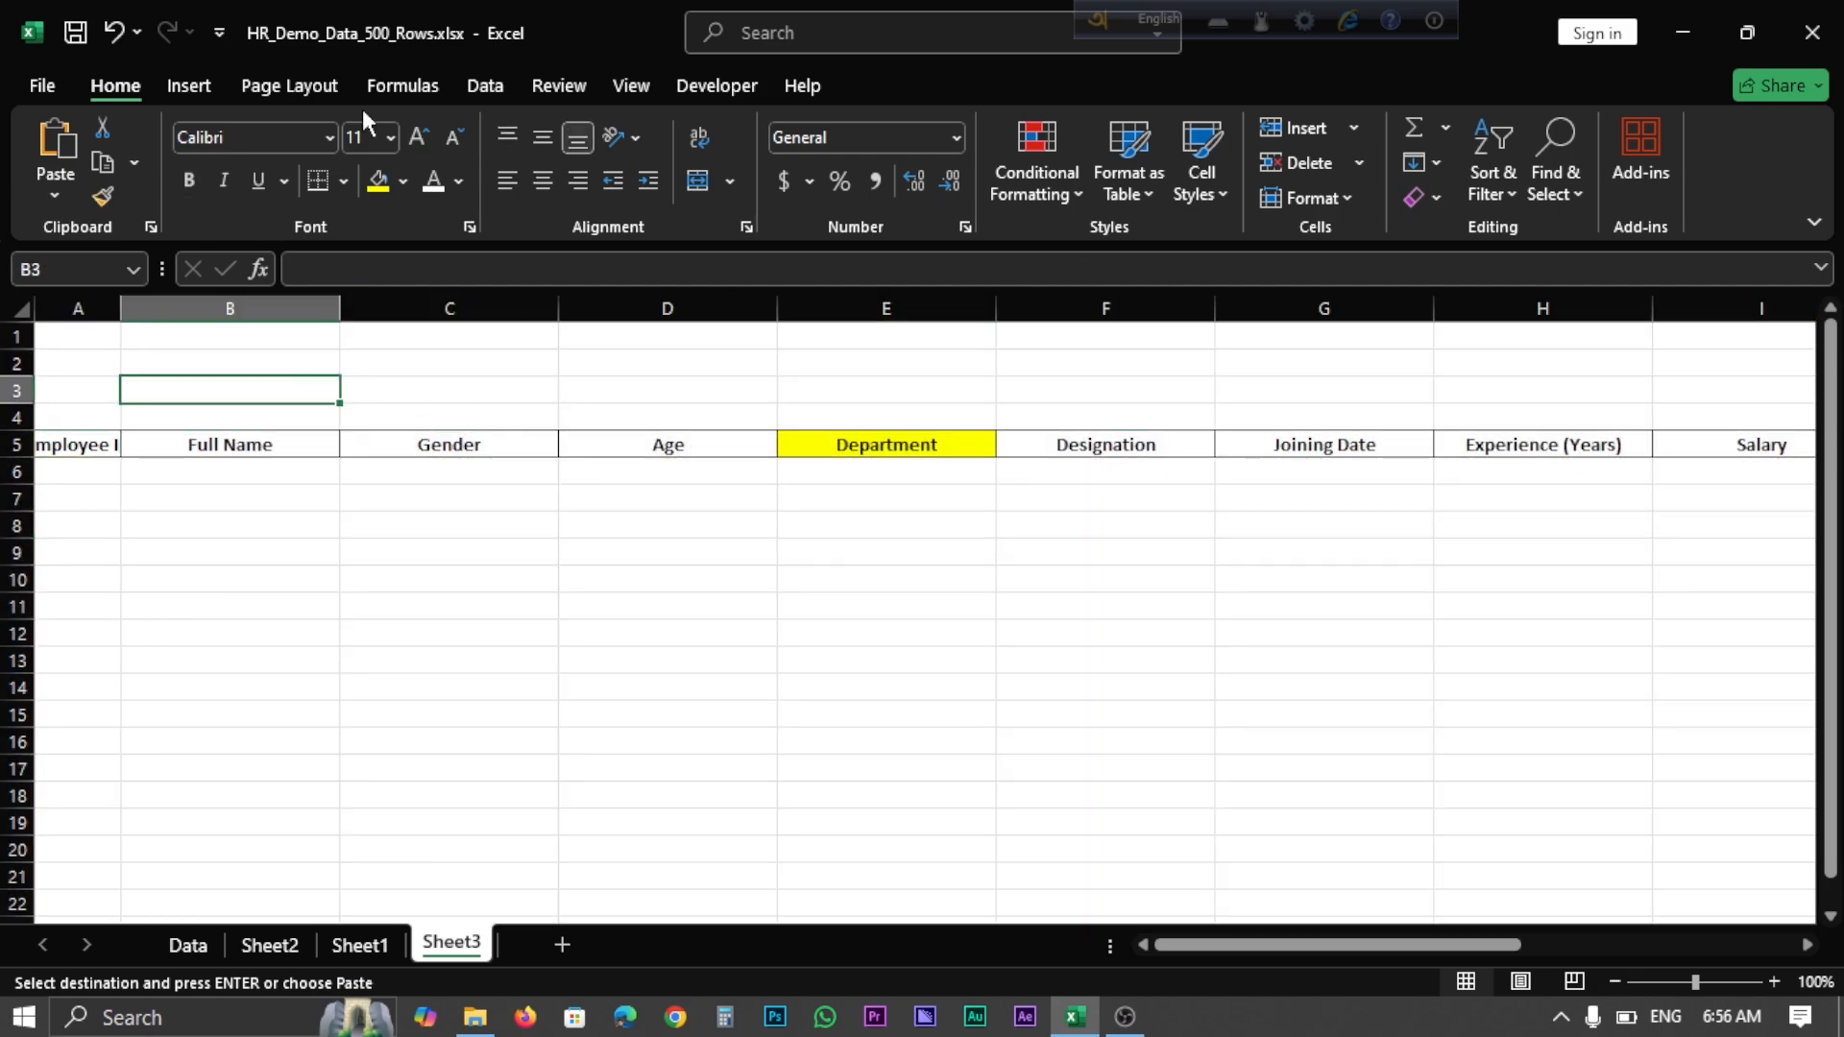
{"action": "left_click", "coordinate": [188, 84]}
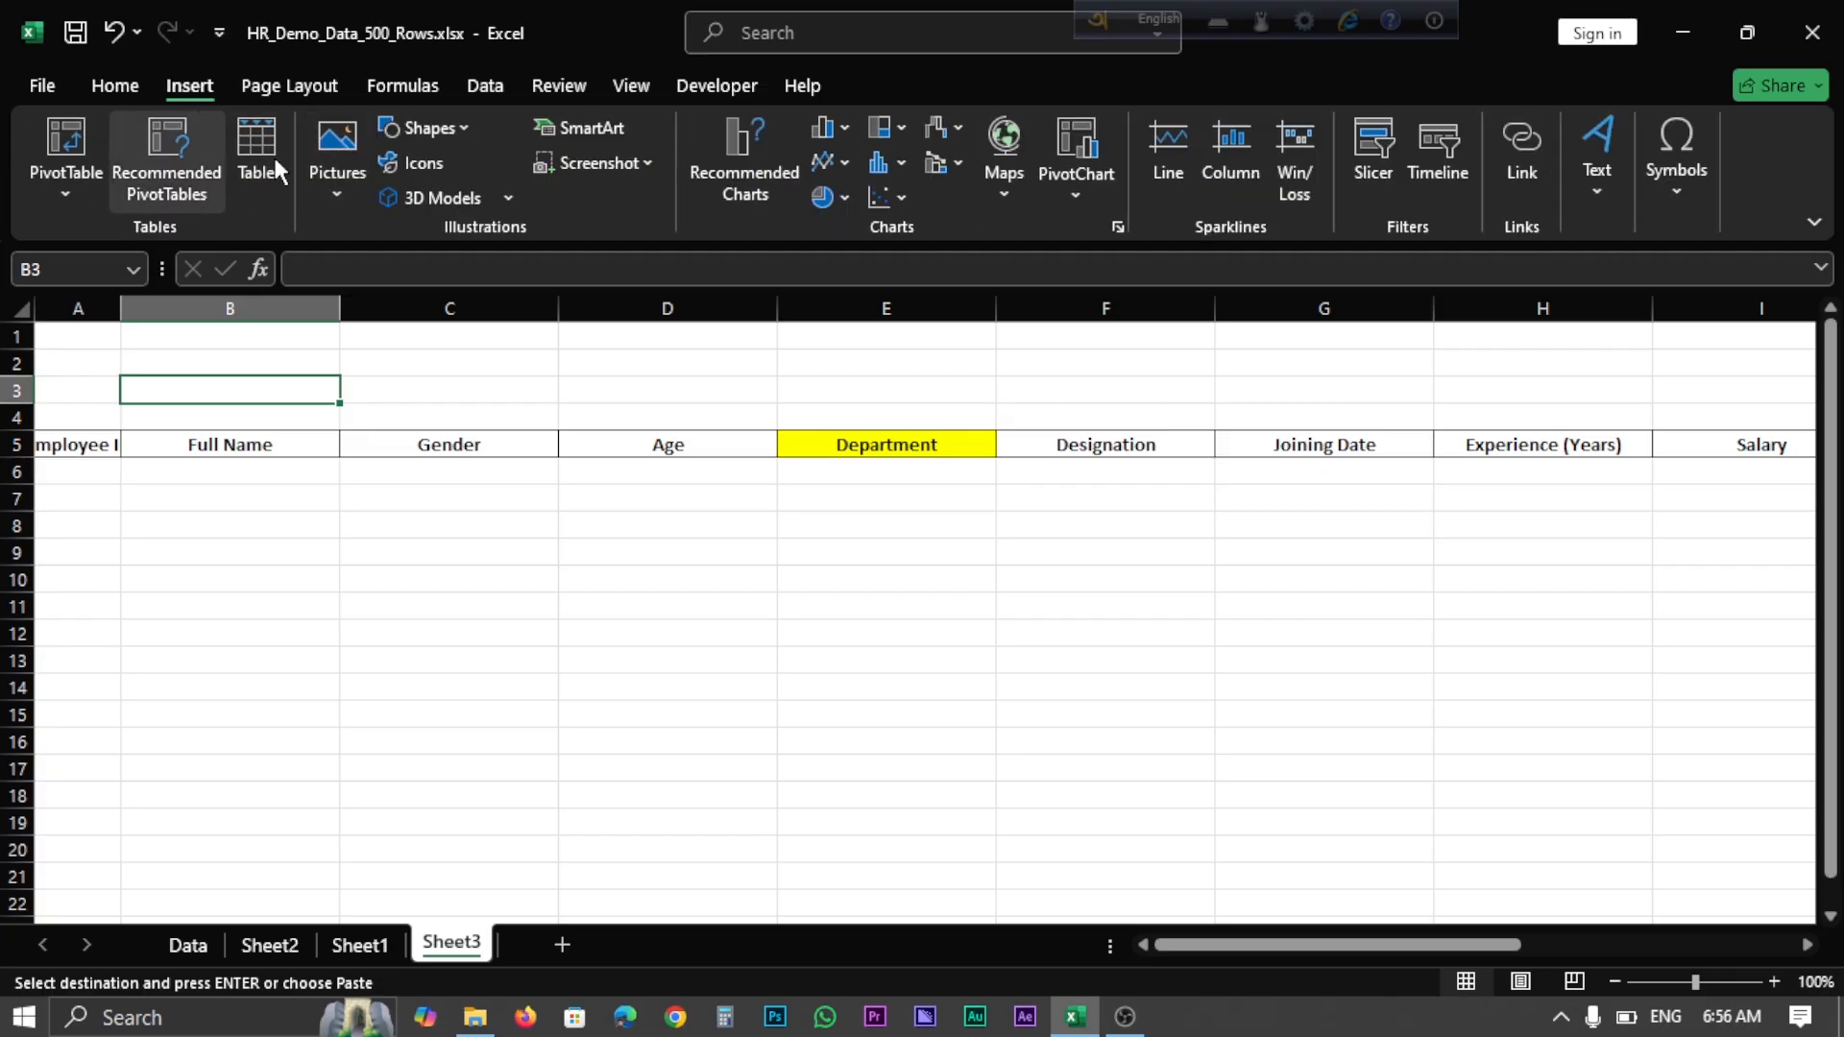
{"action": "left_click", "coordinate": [458, 125]}
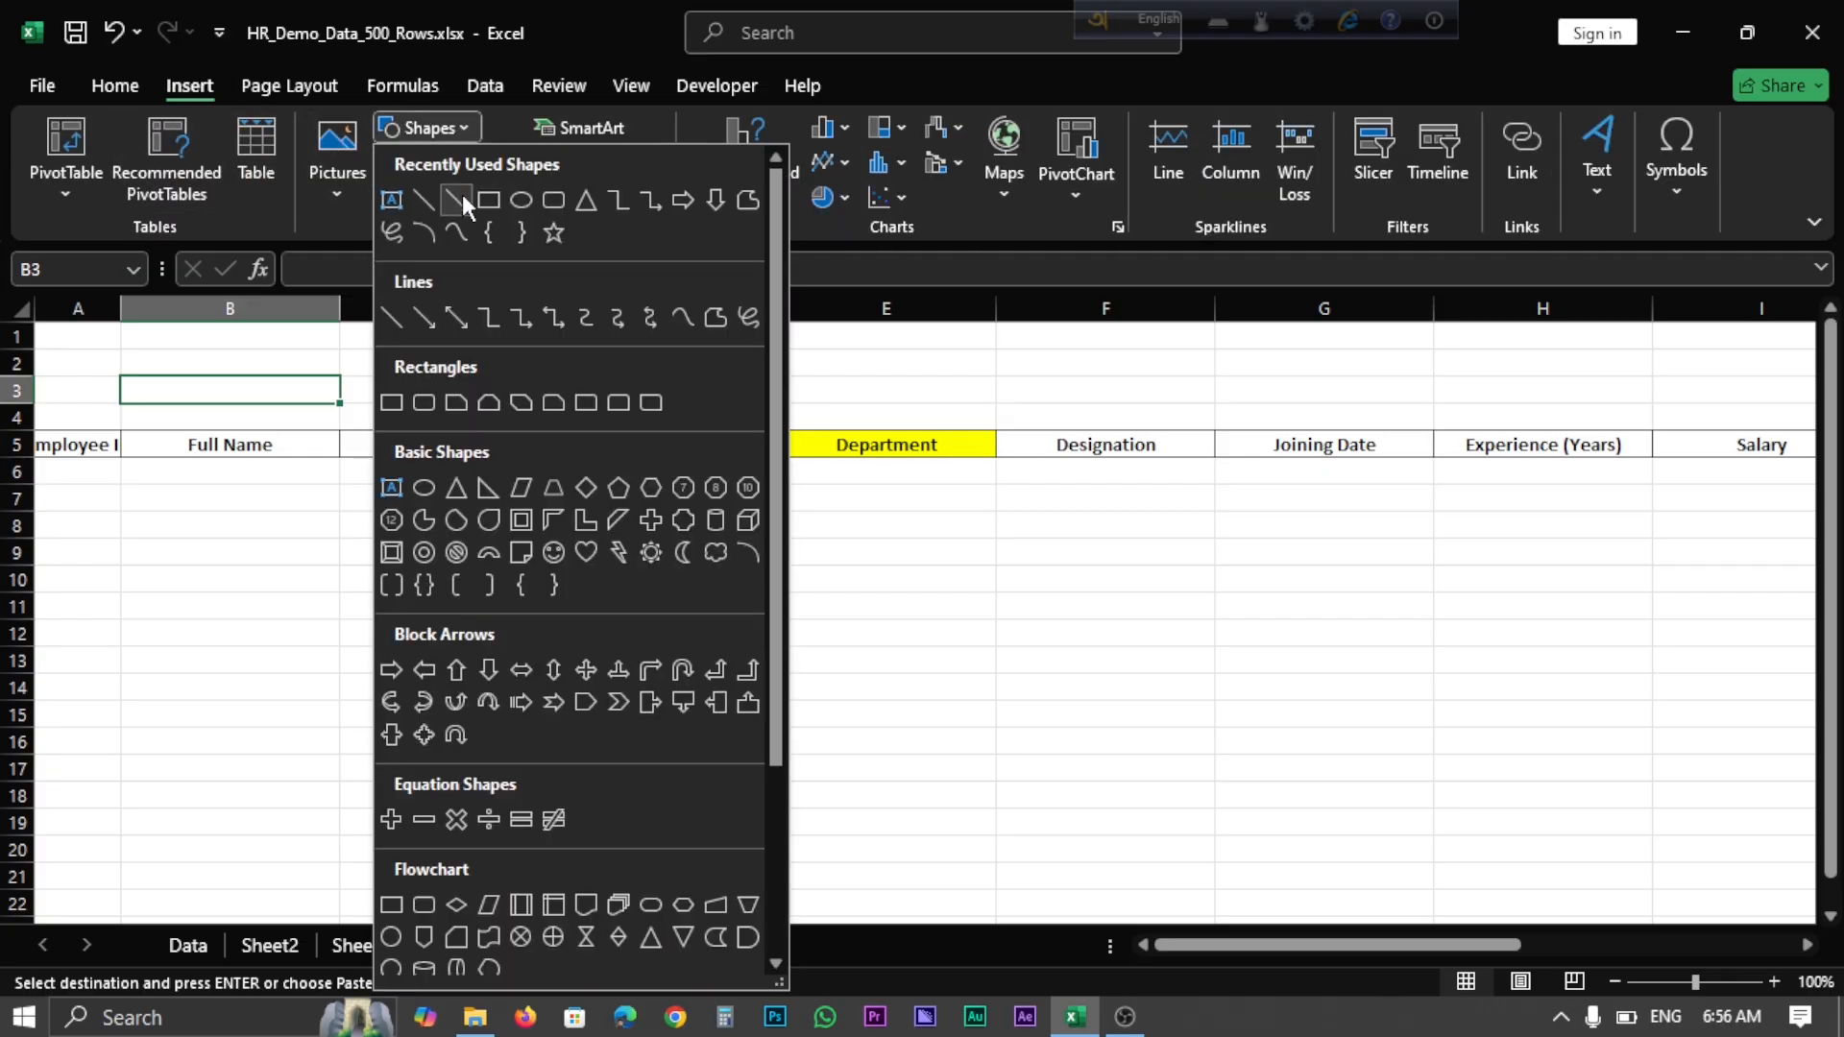
{"action": "left_click", "coordinate": [556, 199]}
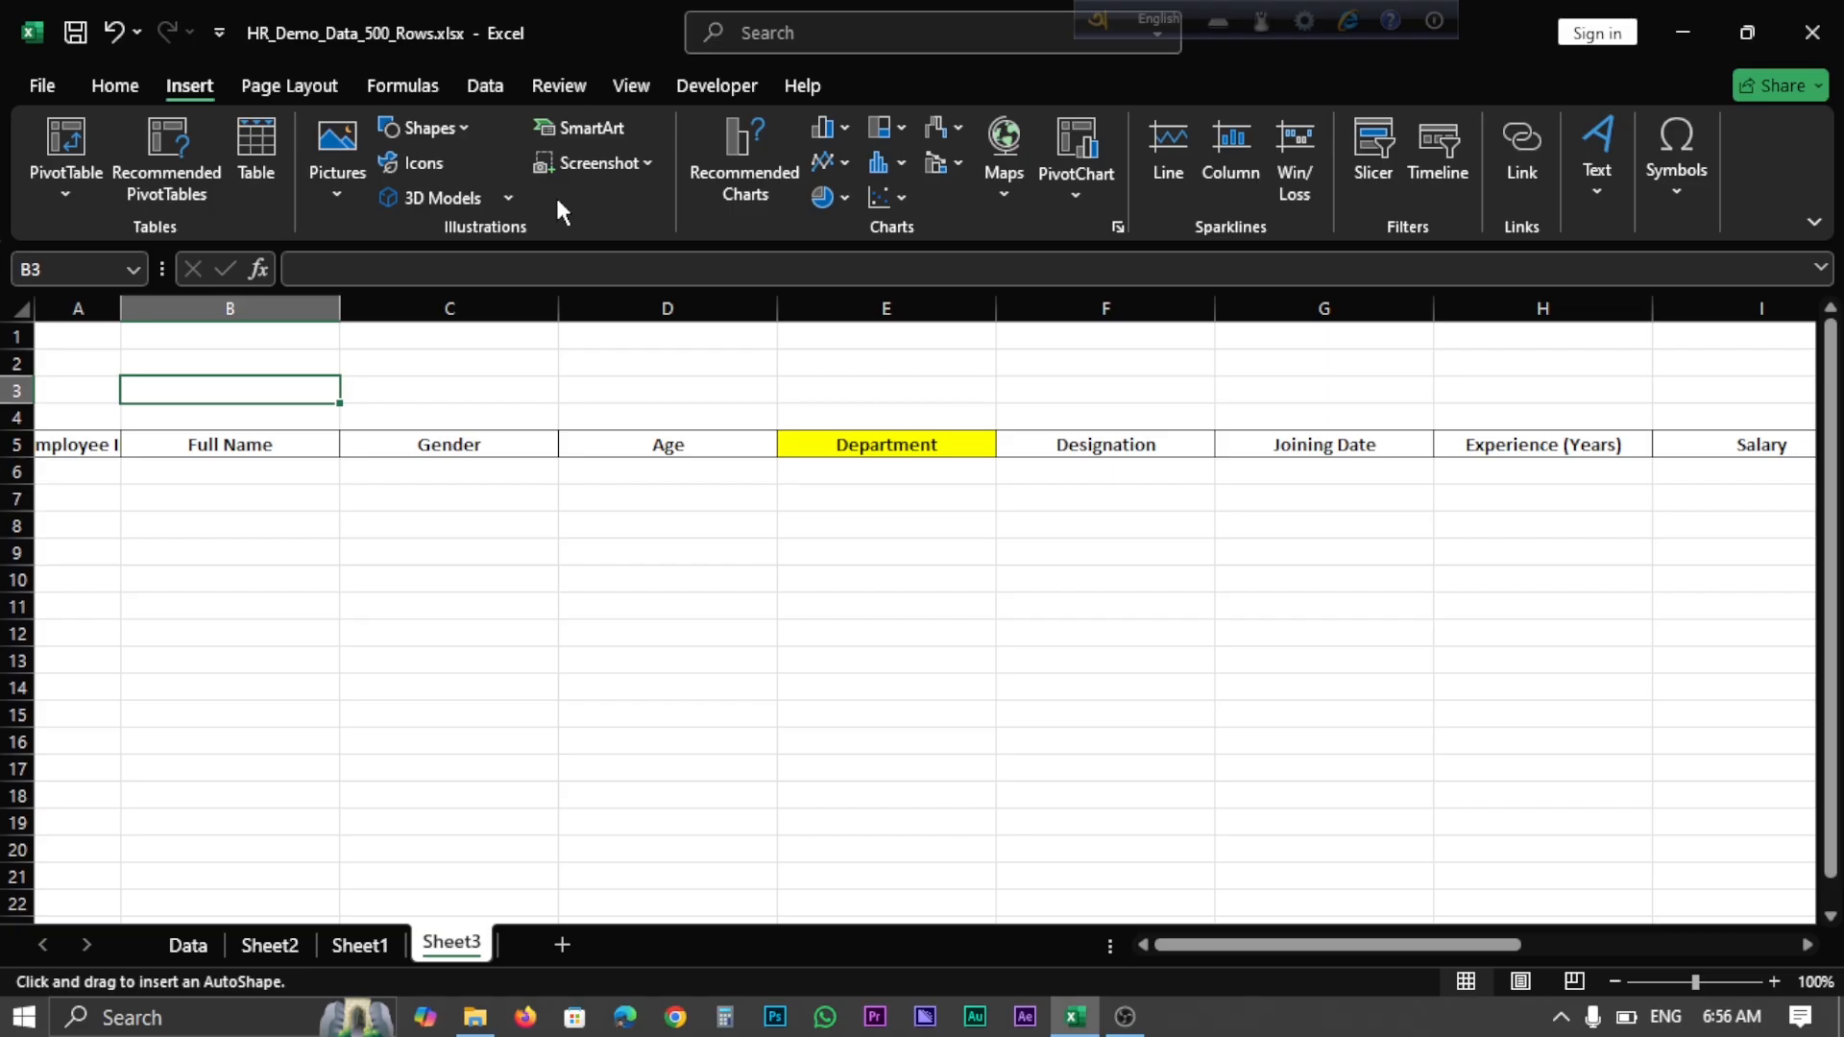
{"action": "left_click", "coordinate": [180, 346]}
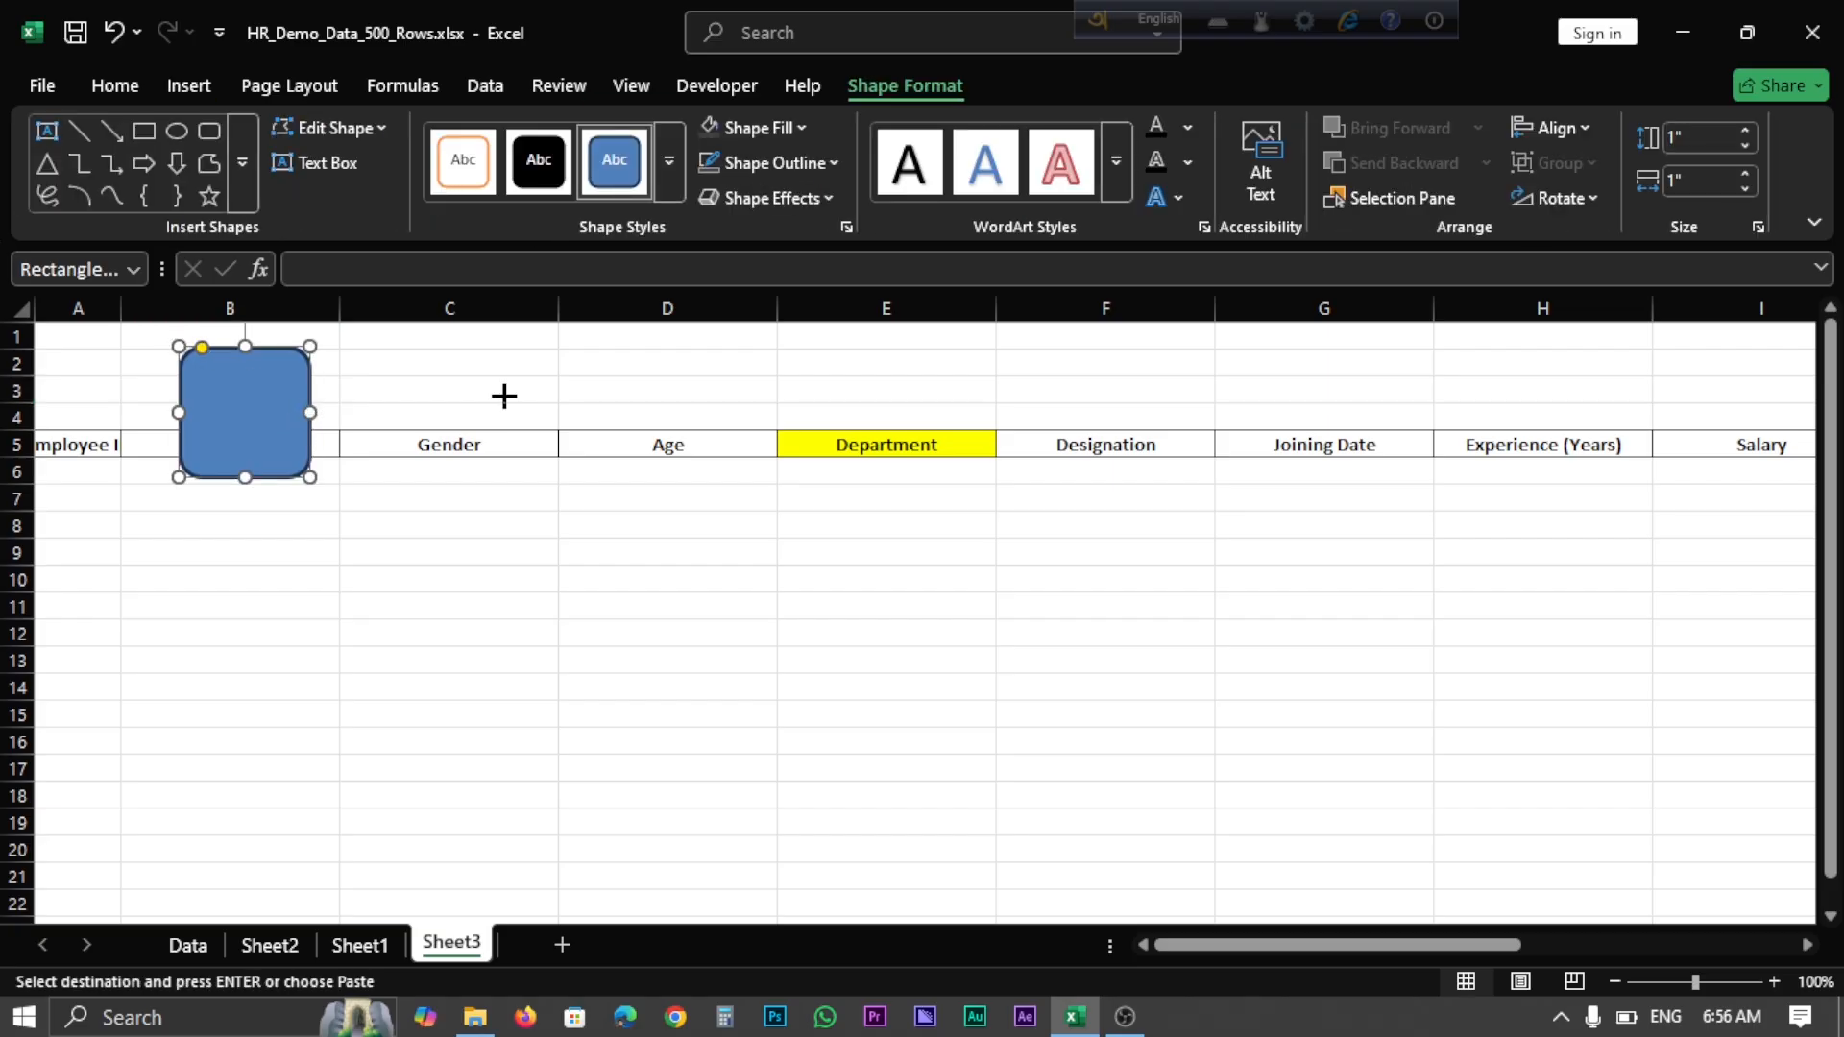
{"action": "left_click_drag", "start_coordinate": [504, 396], "coordinate": [1281, 392]}
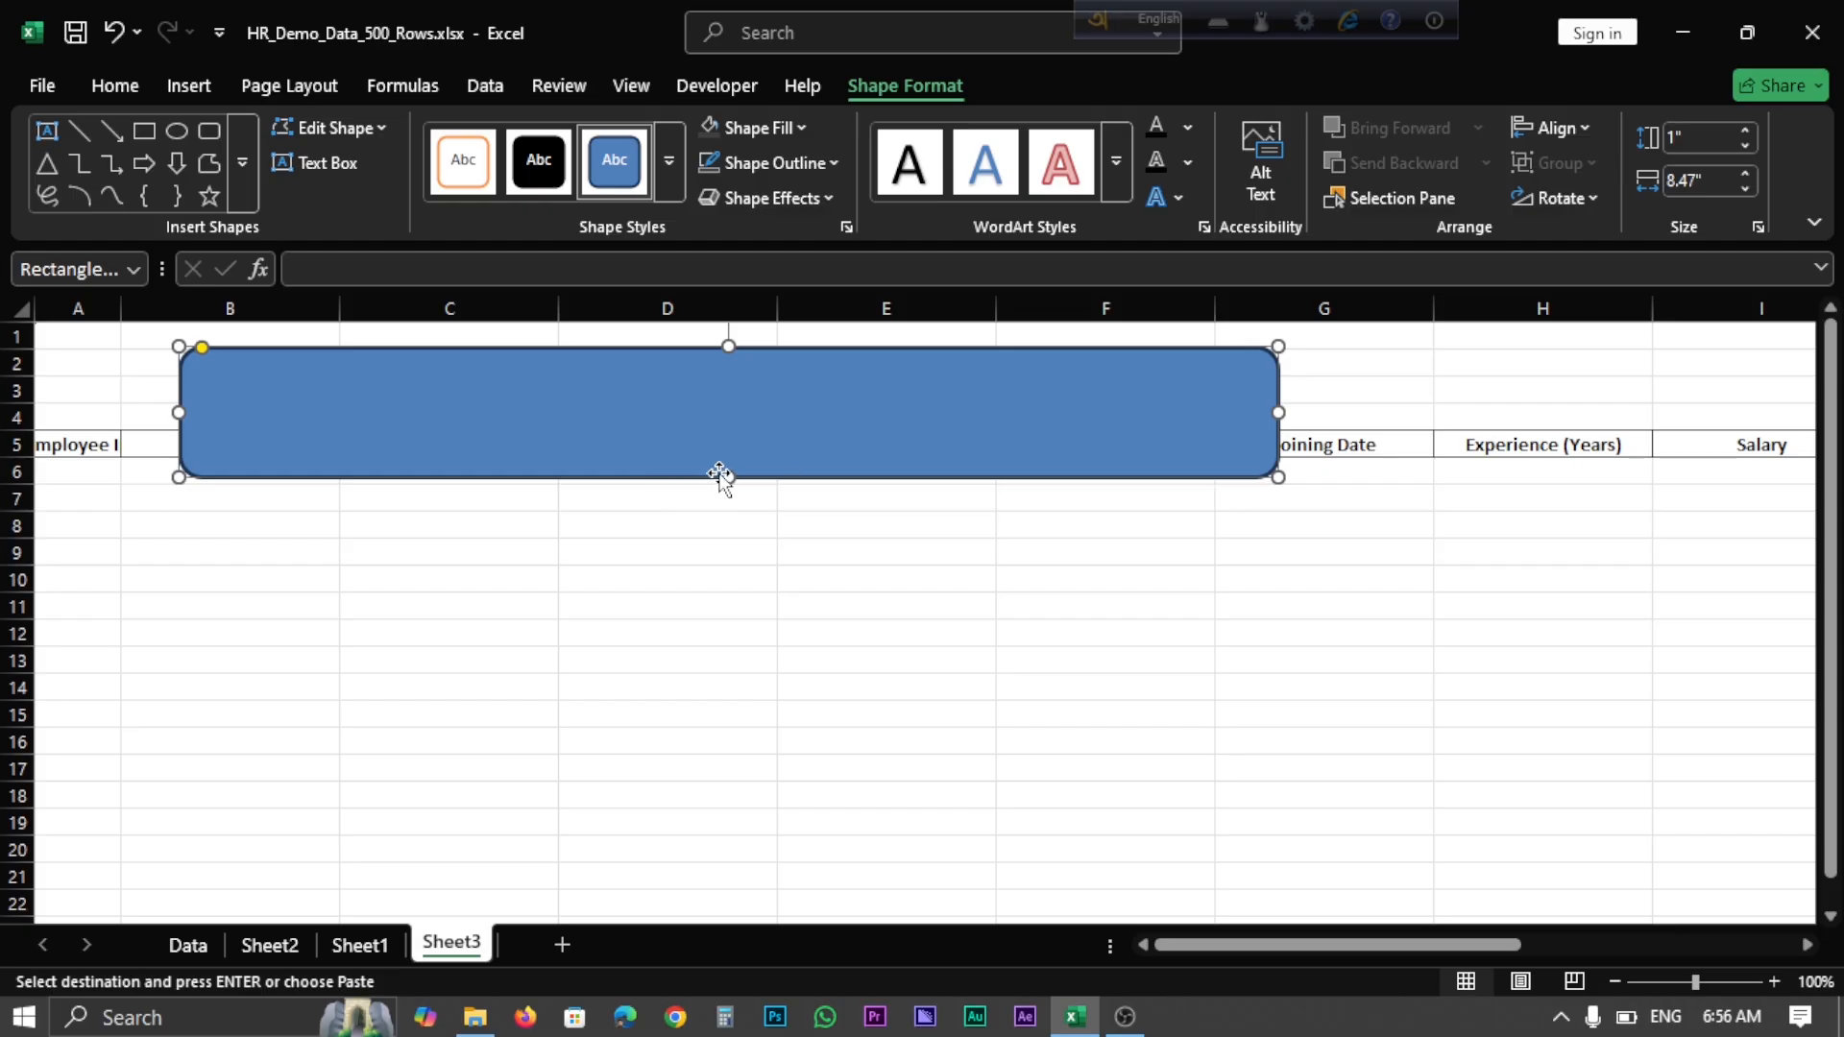
Reduce the rounded rectangle's height to about 0.57" and place it over rows 1 to 3, above the headers
{"action": "left_click_drag", "start_coordinate": [730, 477], "coordinate": [730, 414]}
{"action": "left_click_drag", "start_coordinate": [728, 348], "coordinate": [728, 338]}
{"action": "left_click_drag", "start_coordinate": [595, 372], "coordinate": [595, 361]}
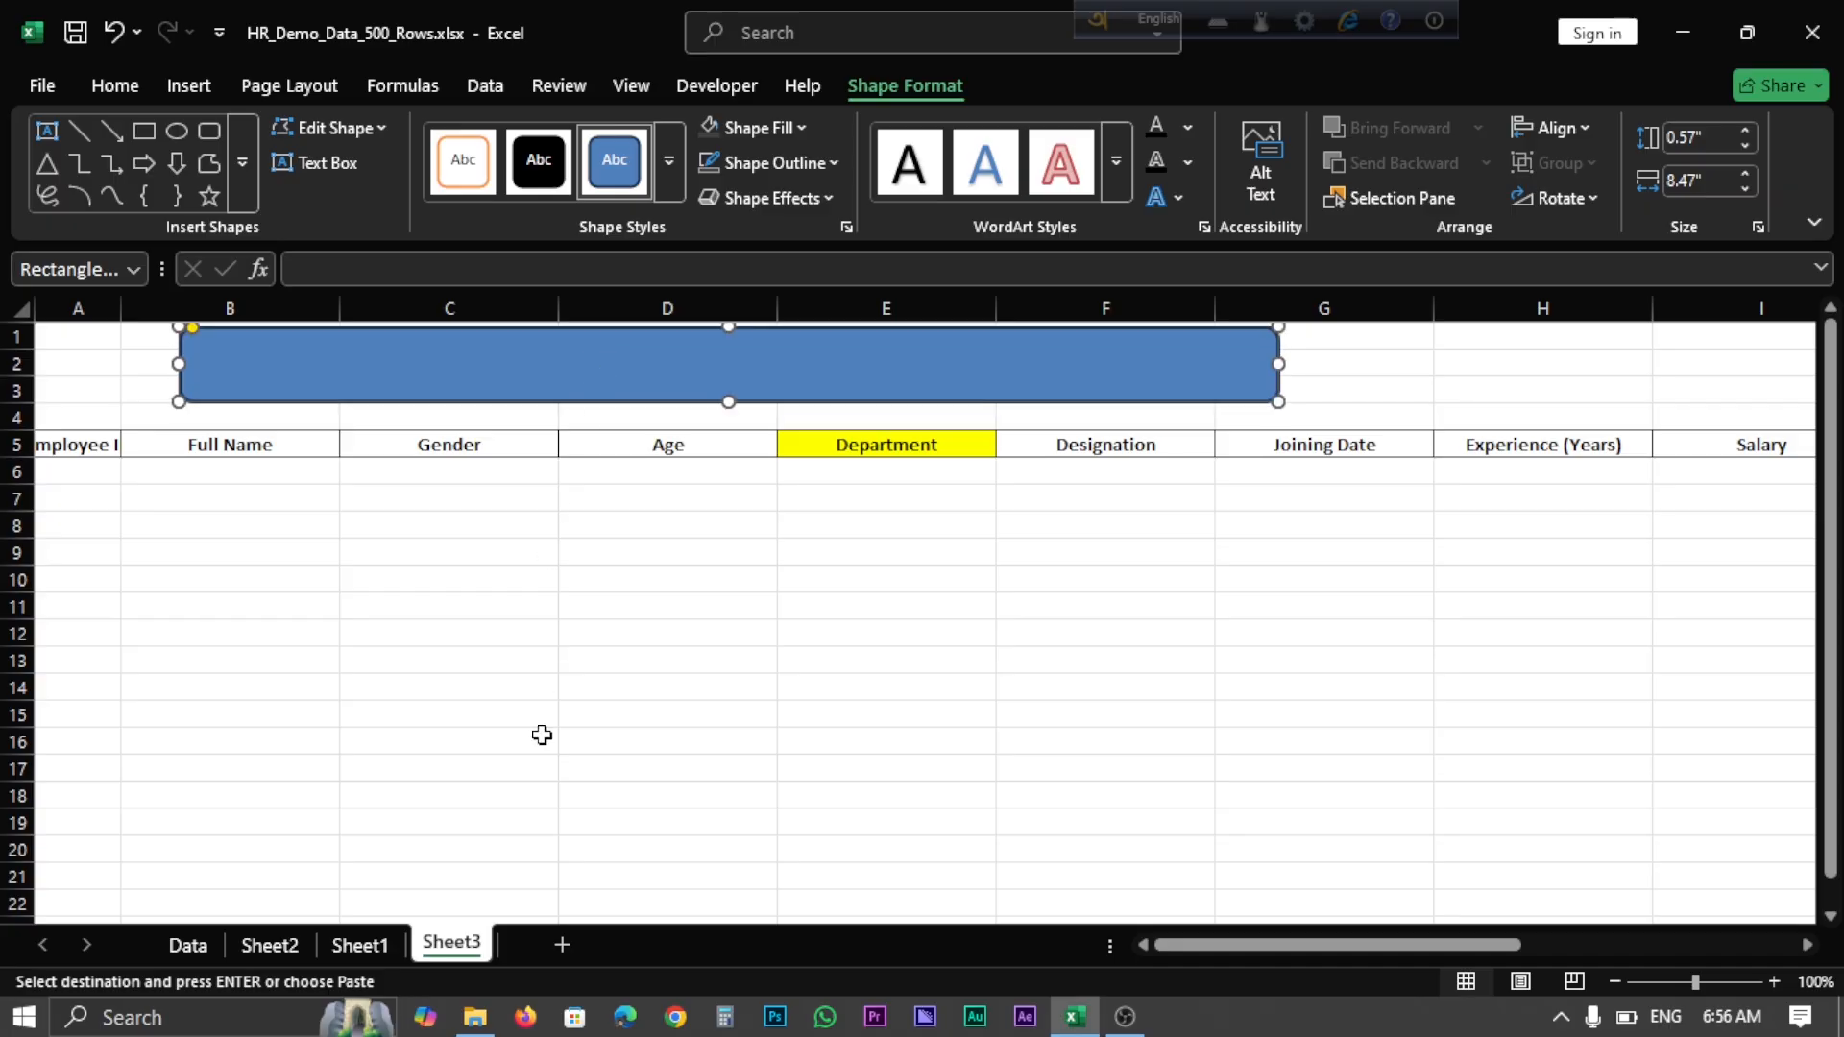
{"action": "left_click", "coordinate": [664, 626]}
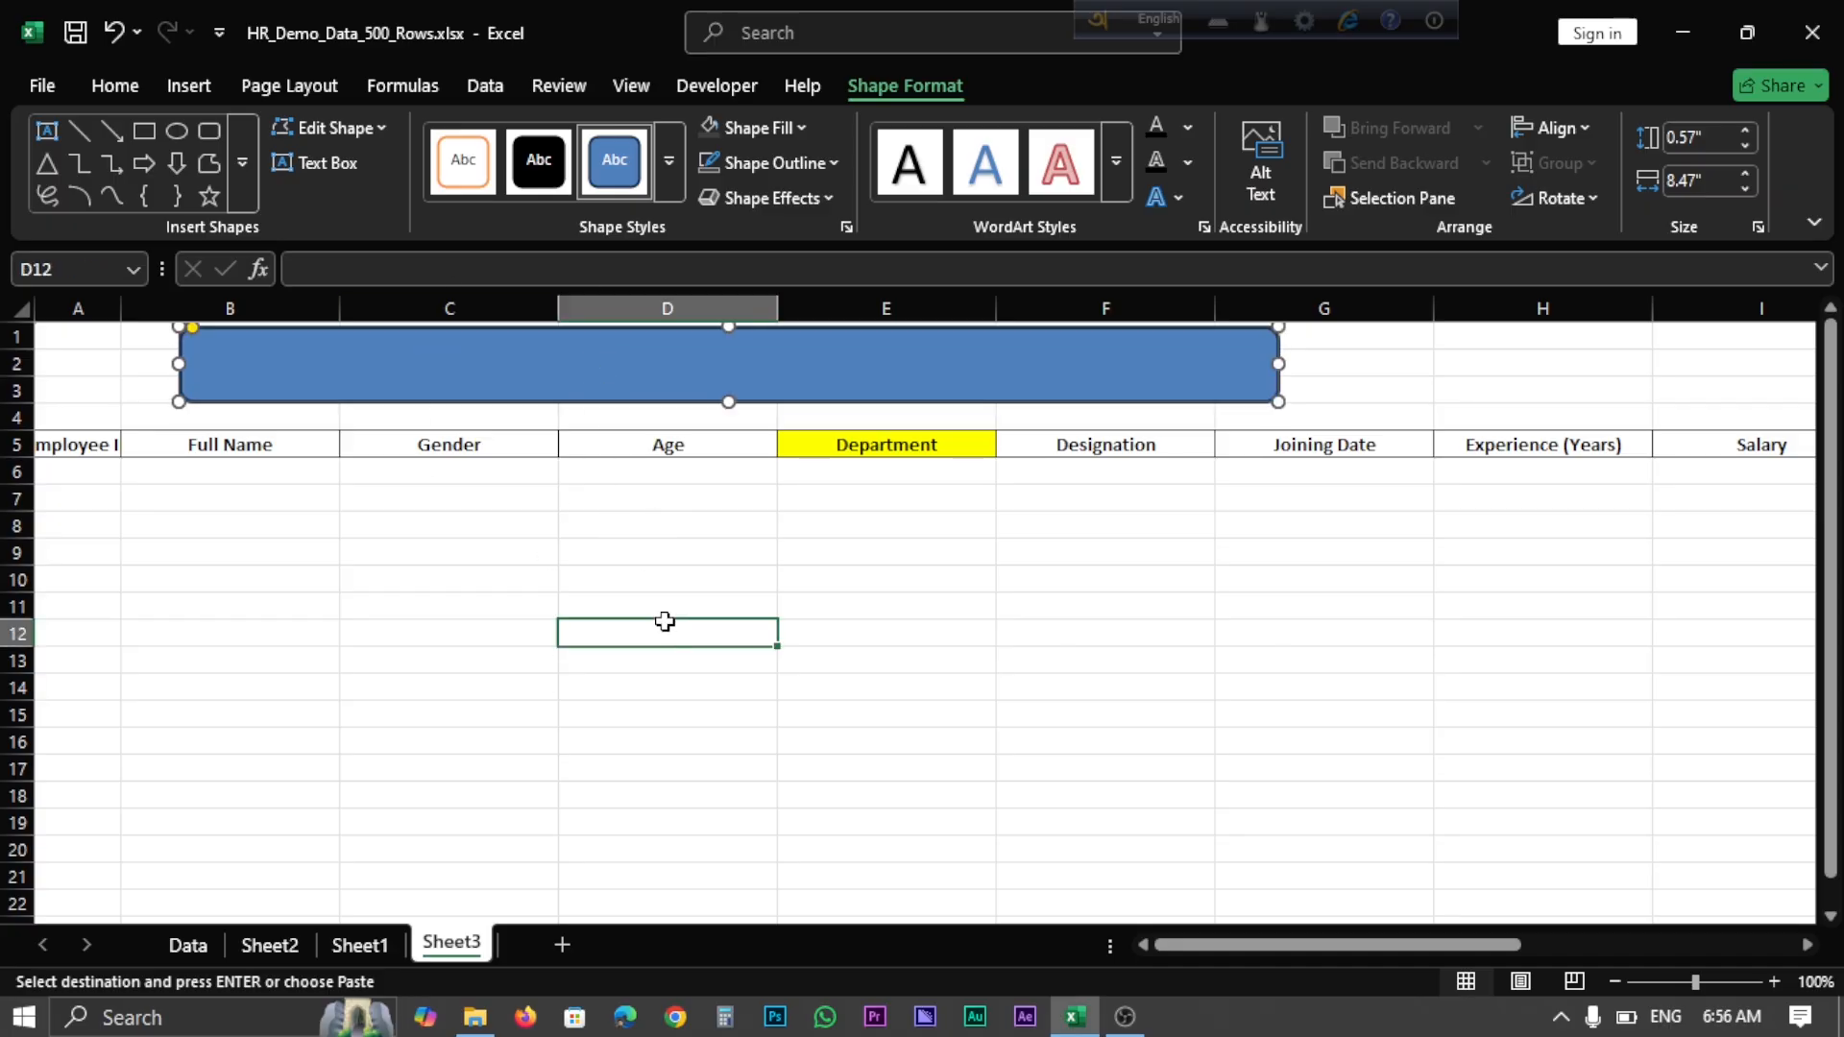
Give the rounded rectangle a dark gray fill and a matching dark gray outline
{"action": "left_click", "coordinate": [655, 366]}
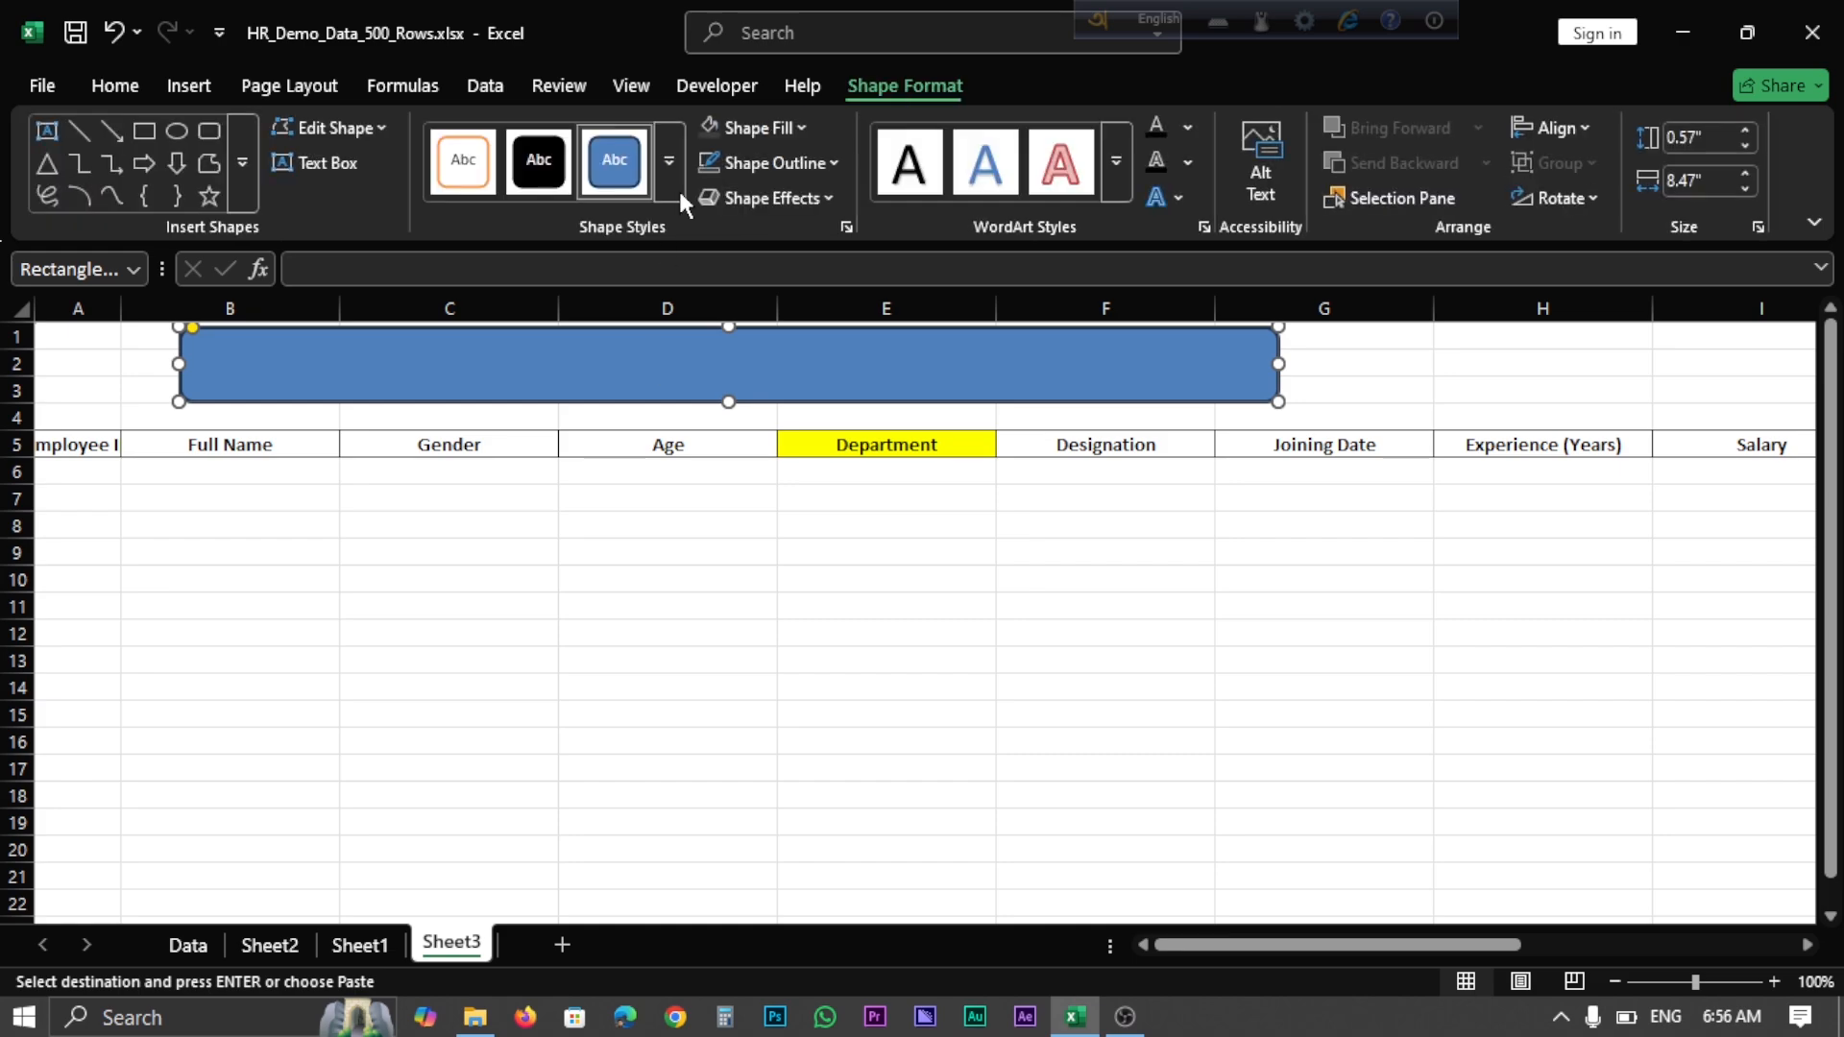
{"action": "left_click", "coordinate": [803, 125]}
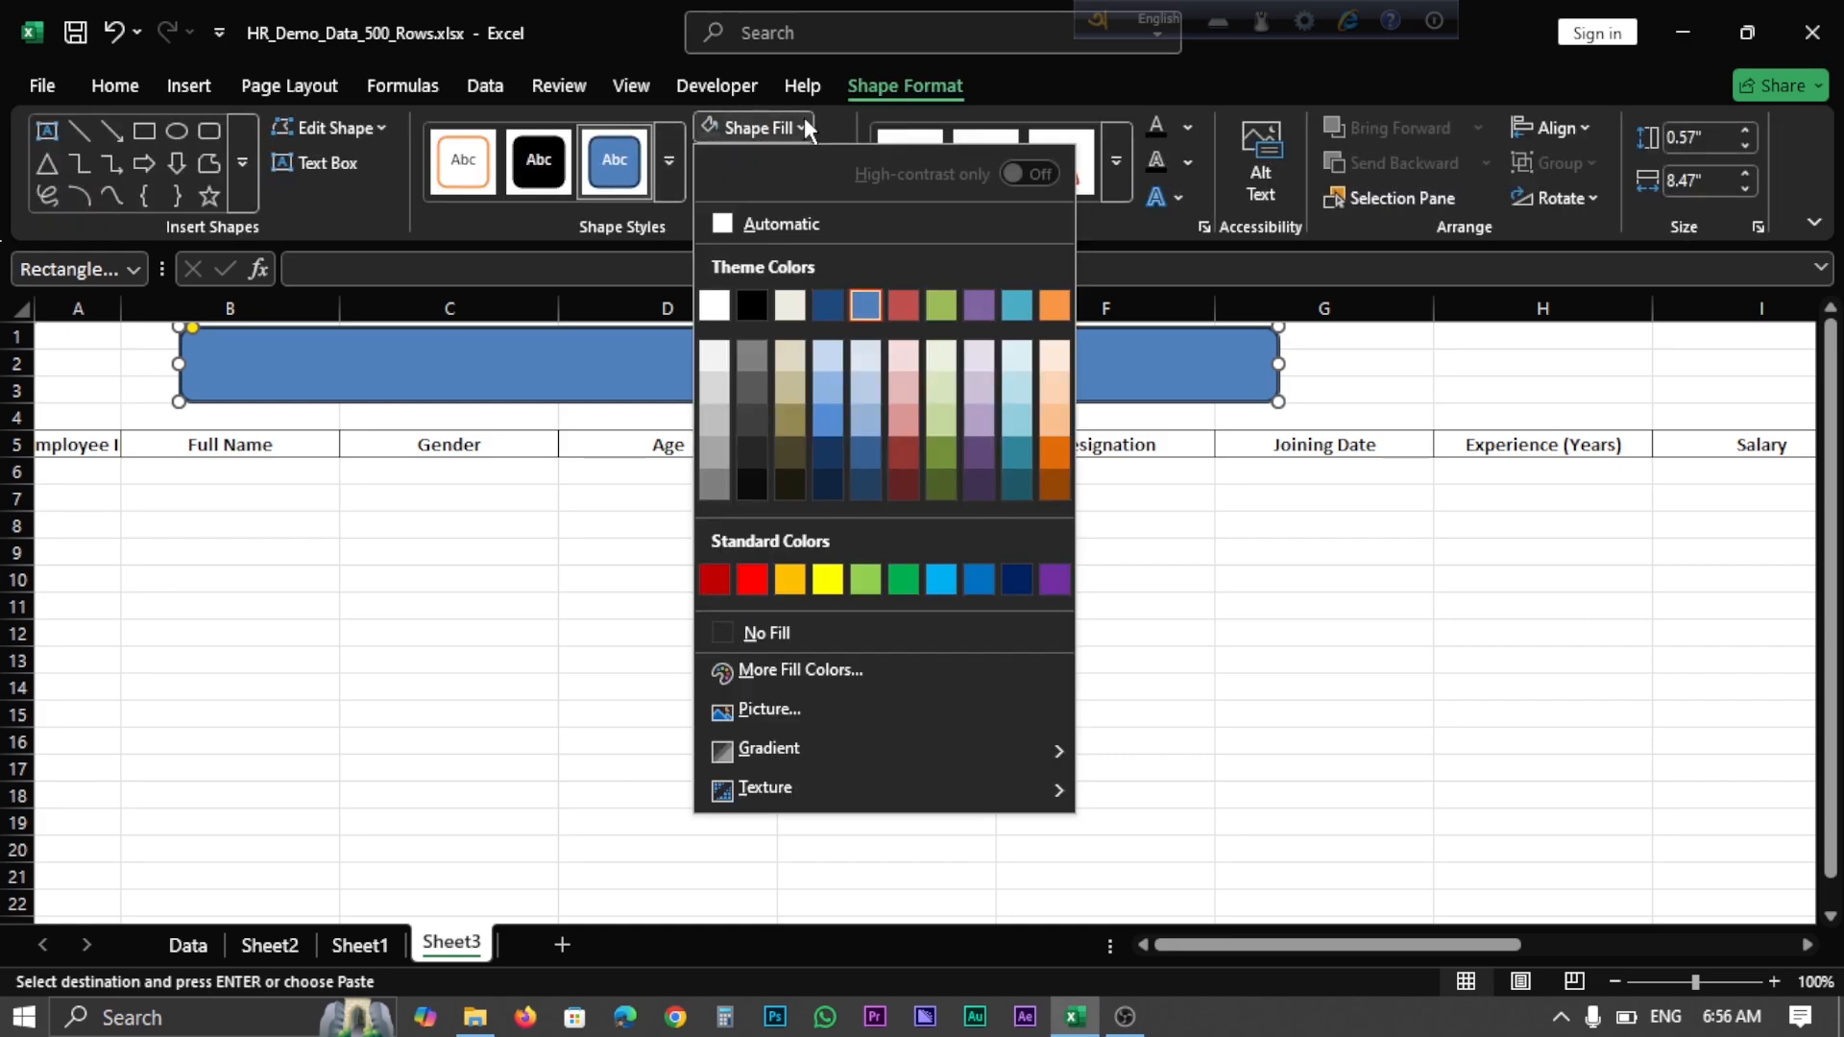
{"action": "left_click", "coordinate": [751, 425]}
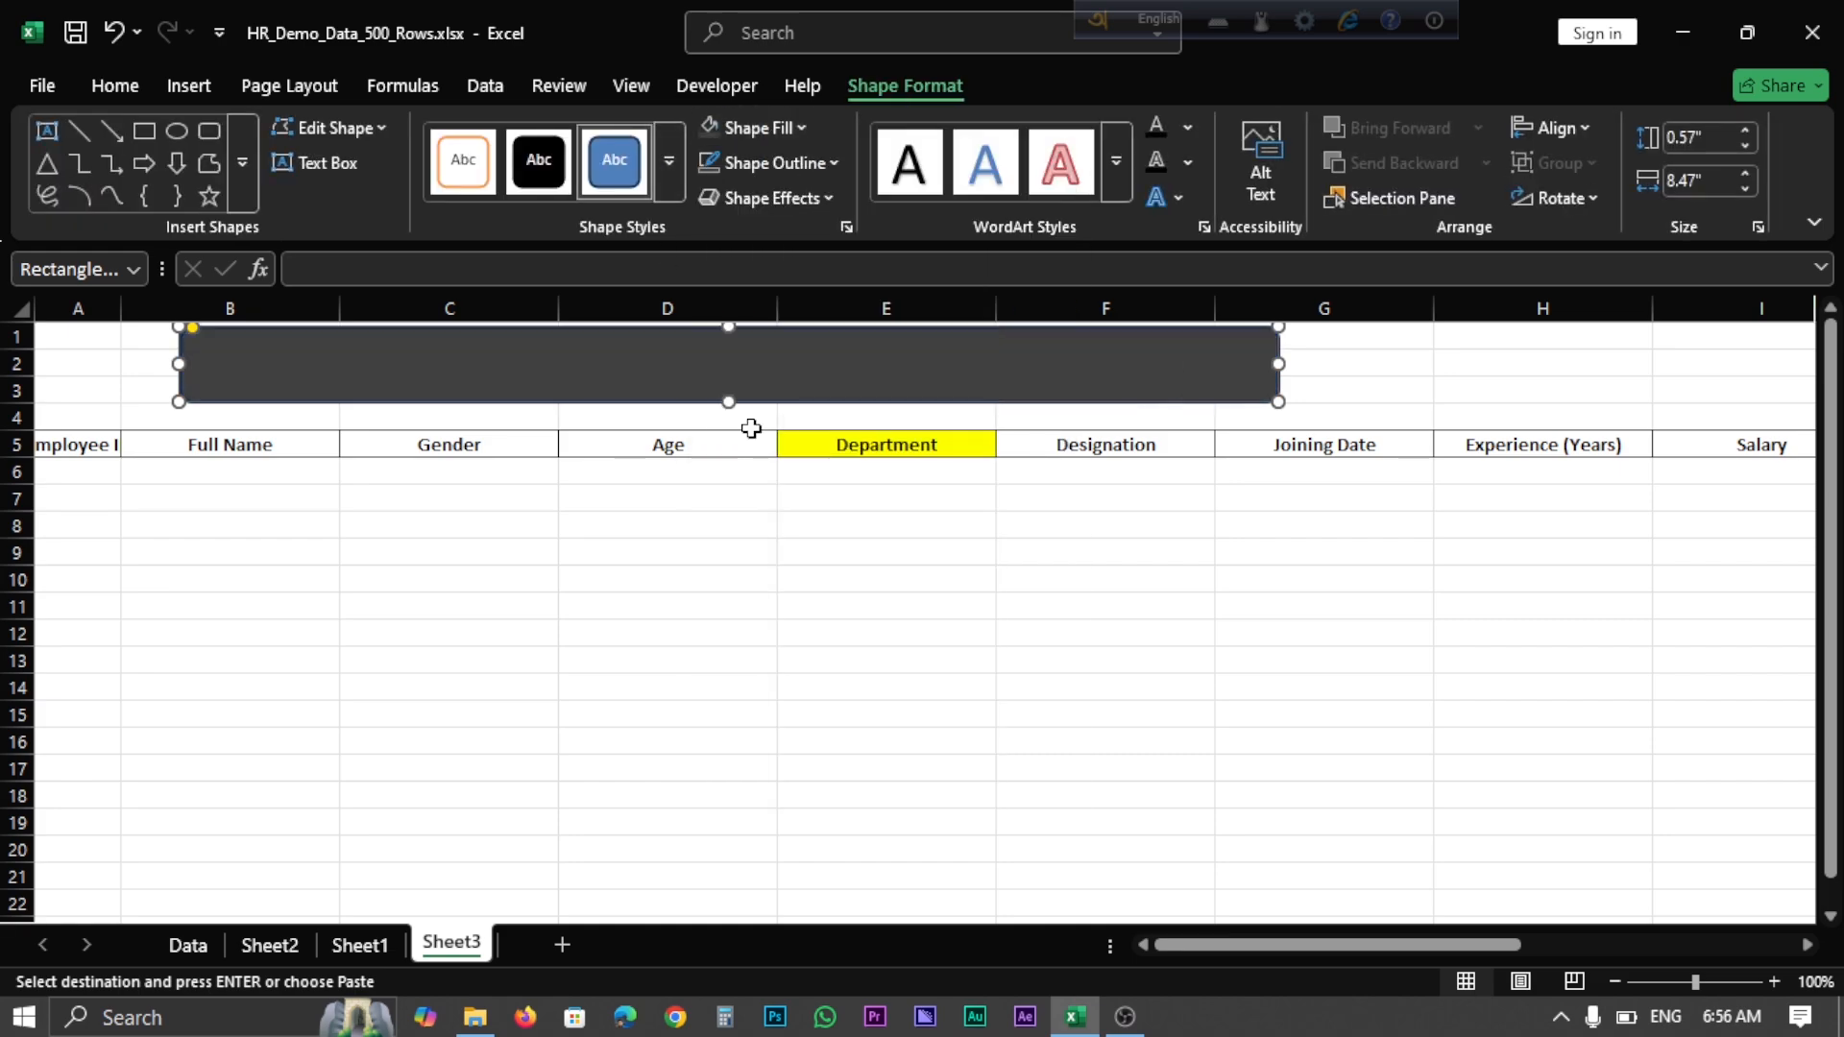
{"action": "left_click", "coordinate": [816, 165]}
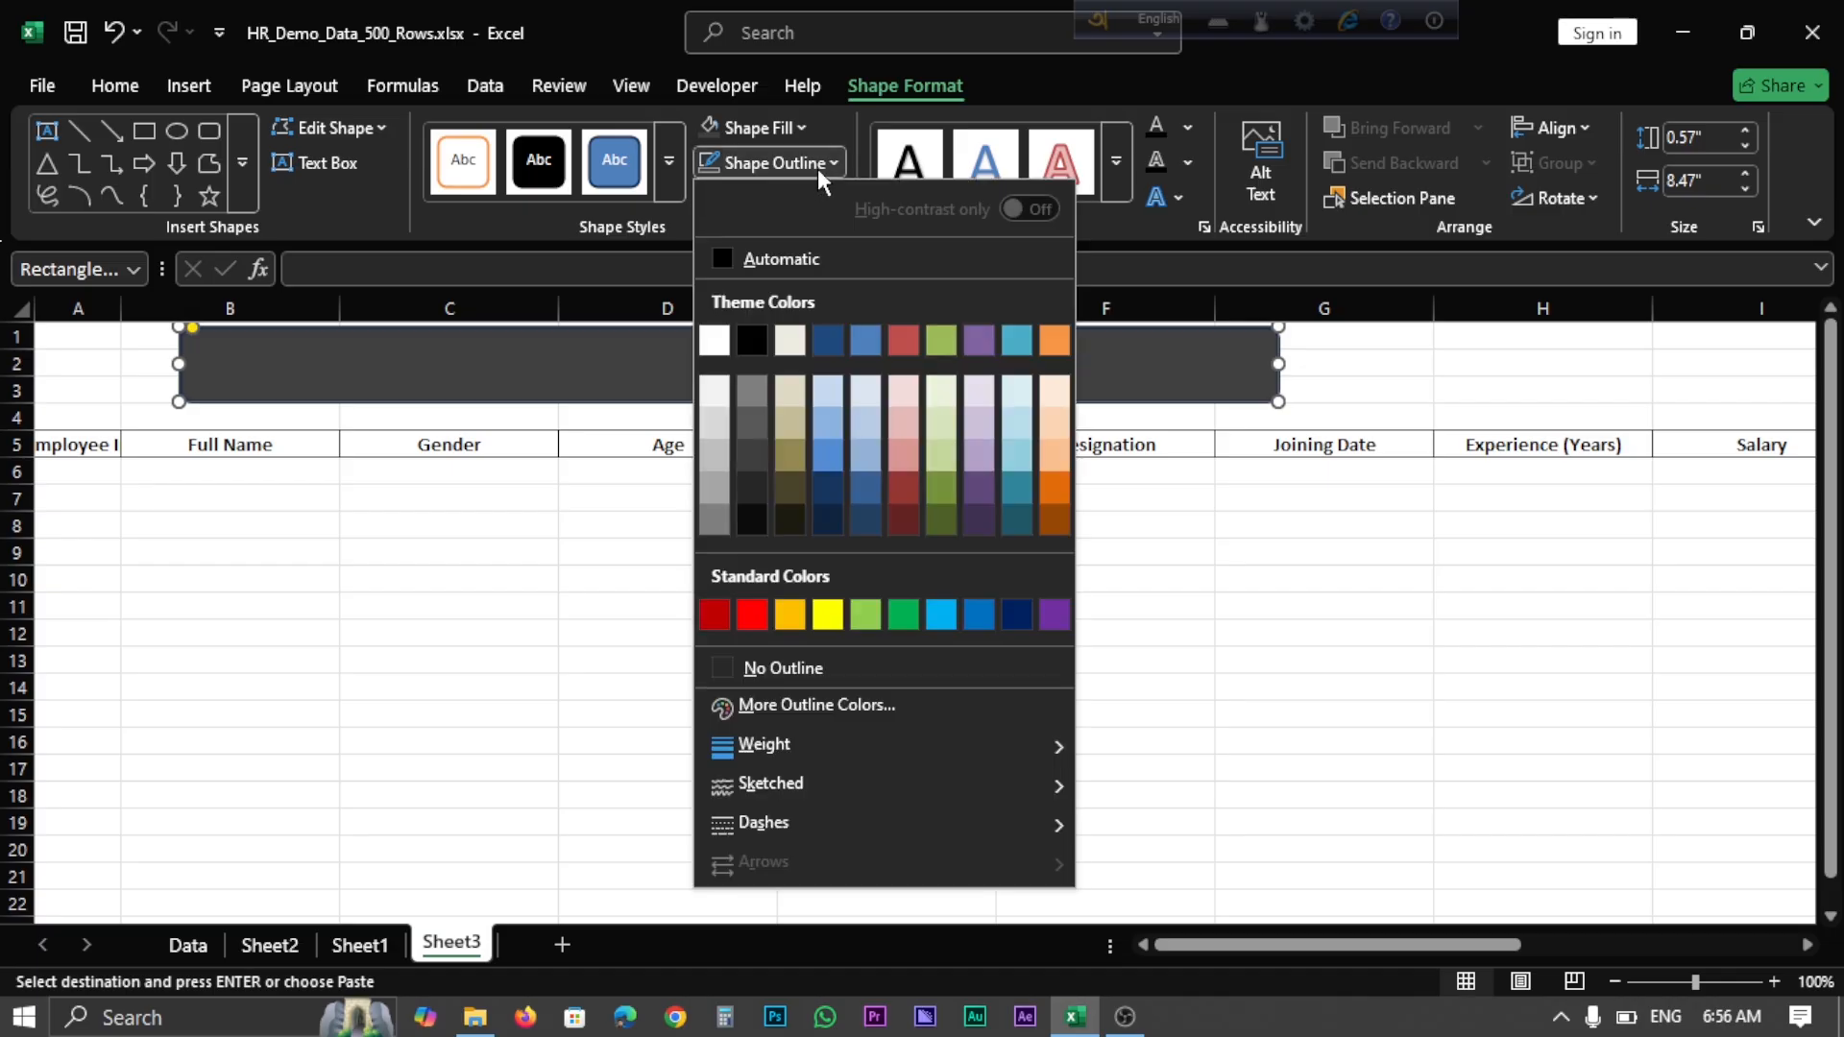
{"action": "left_click", "coordinate": [752, 457]}
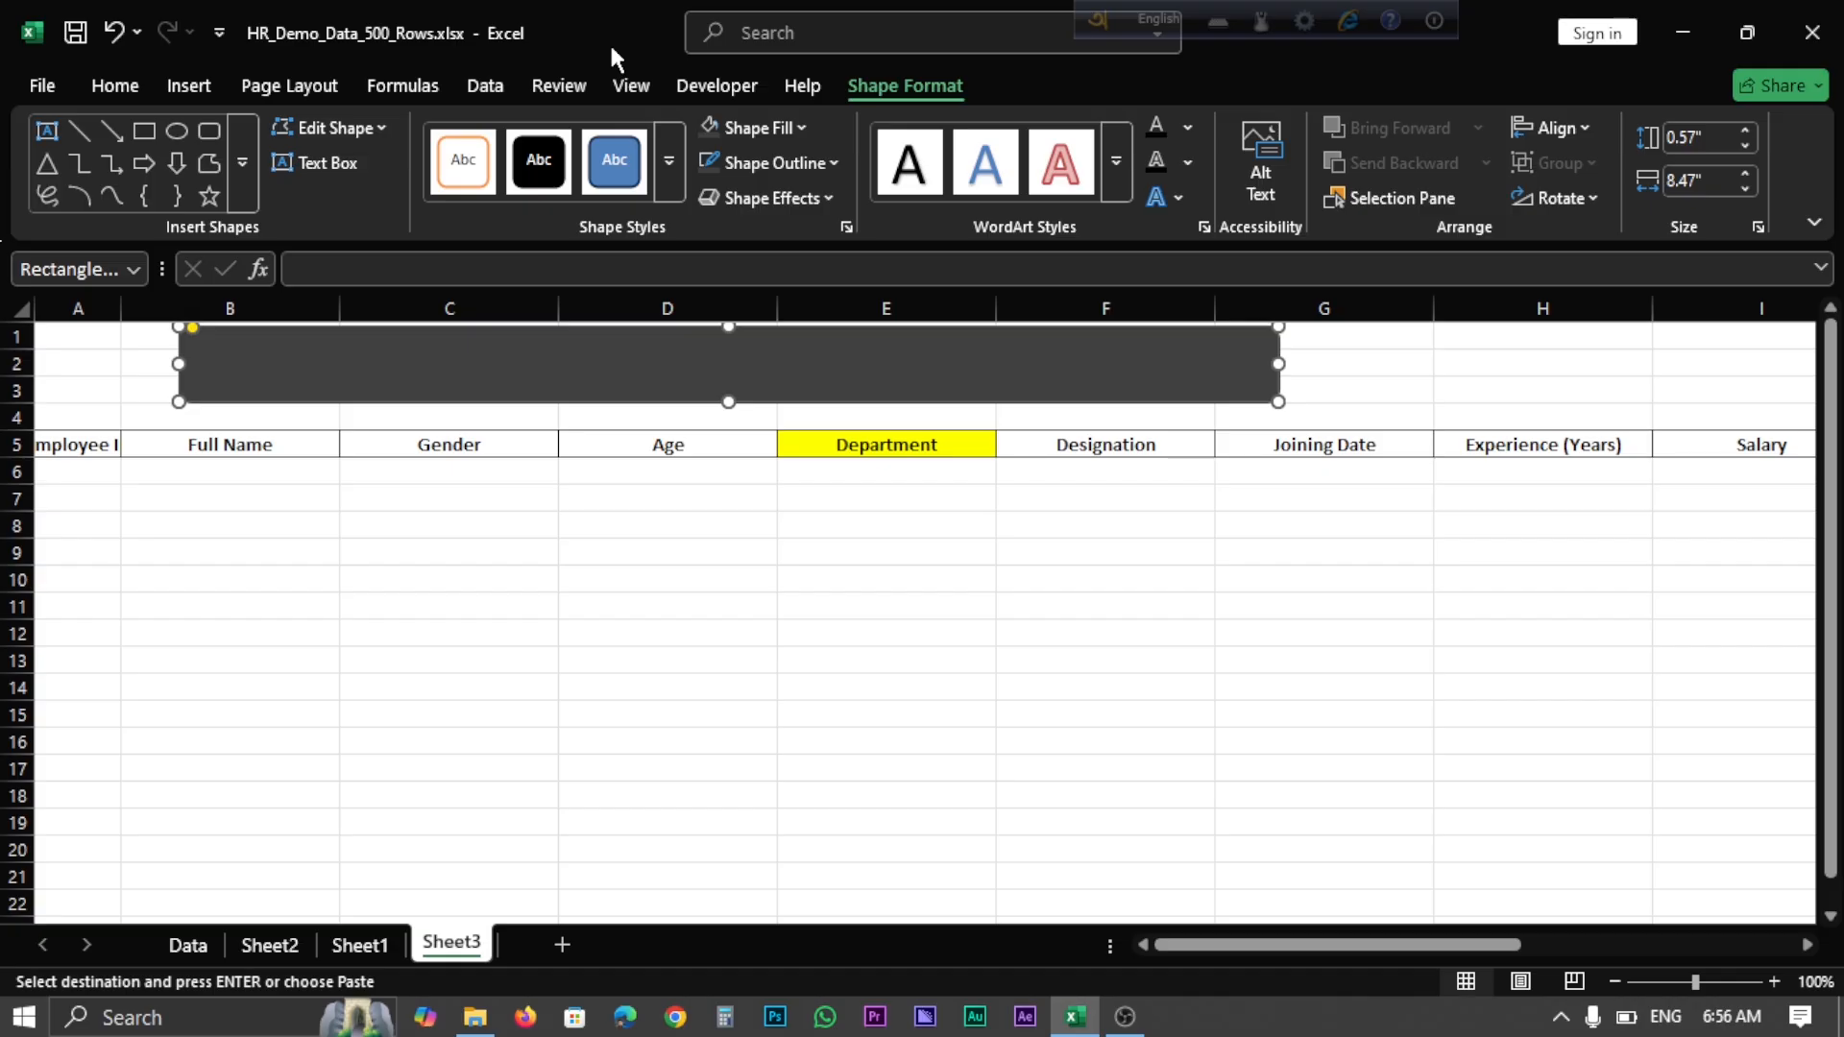
Insert an ActiveX text box inside the dark rounded rectangle, spanning most of its width and about 31 points high
{"action": "left_click", "coordinate": [713, 88]}
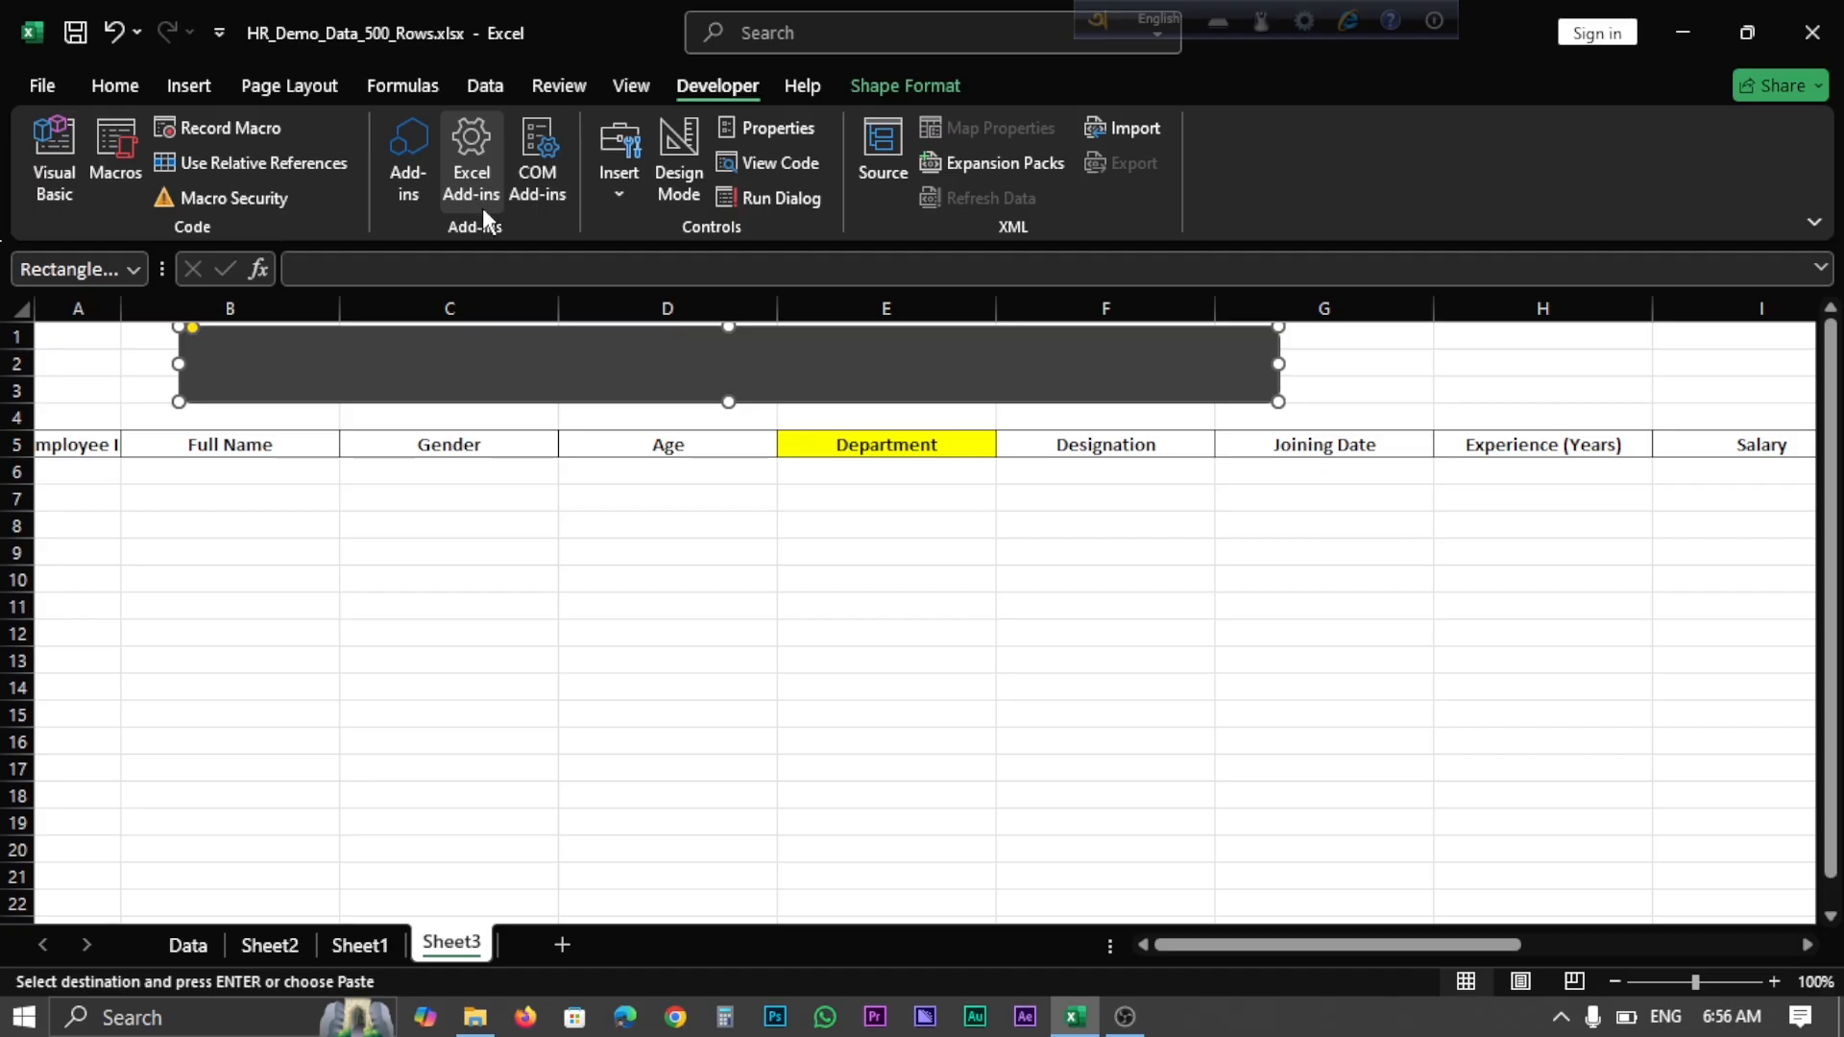
{"action": "left_click", "coordinate": [619, 194]}
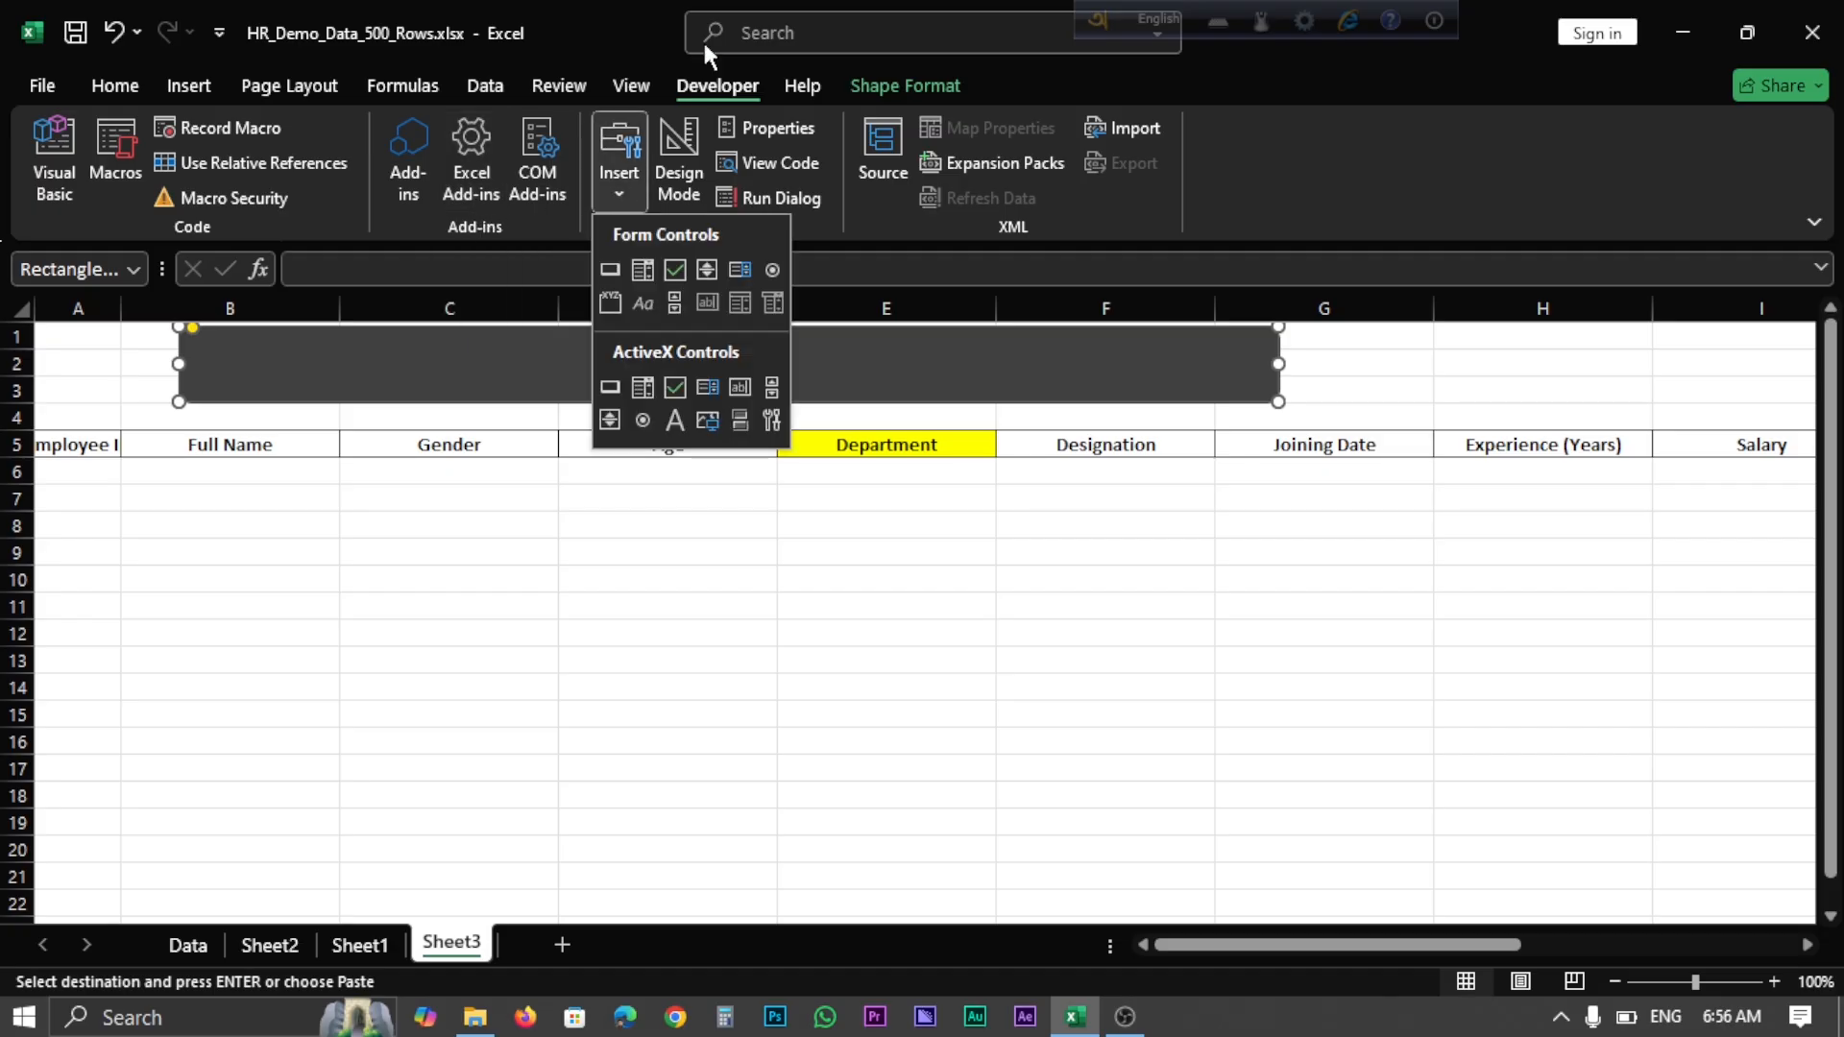
{"action": "left_click", "coordinate": [741, 388]}
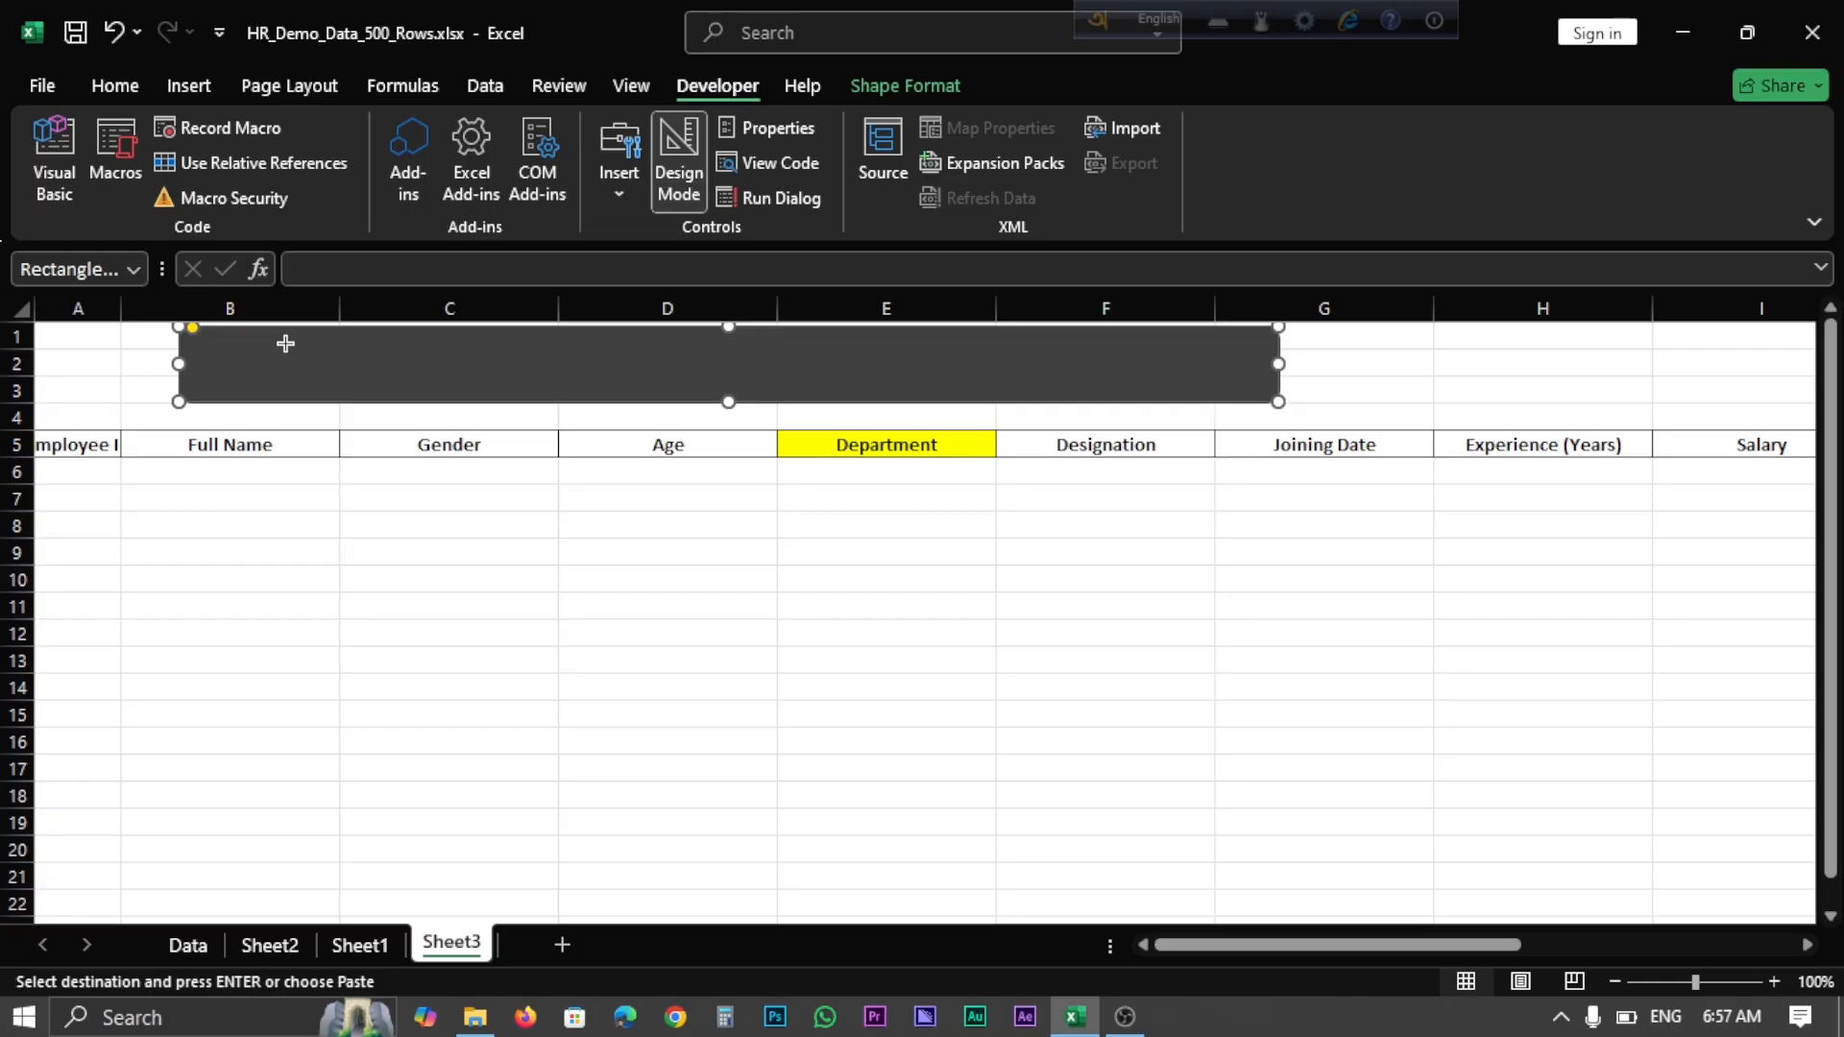
{"action": "left_click_drag", "start_coordinate": [282, 341], "coordinate": [1256, 390]}
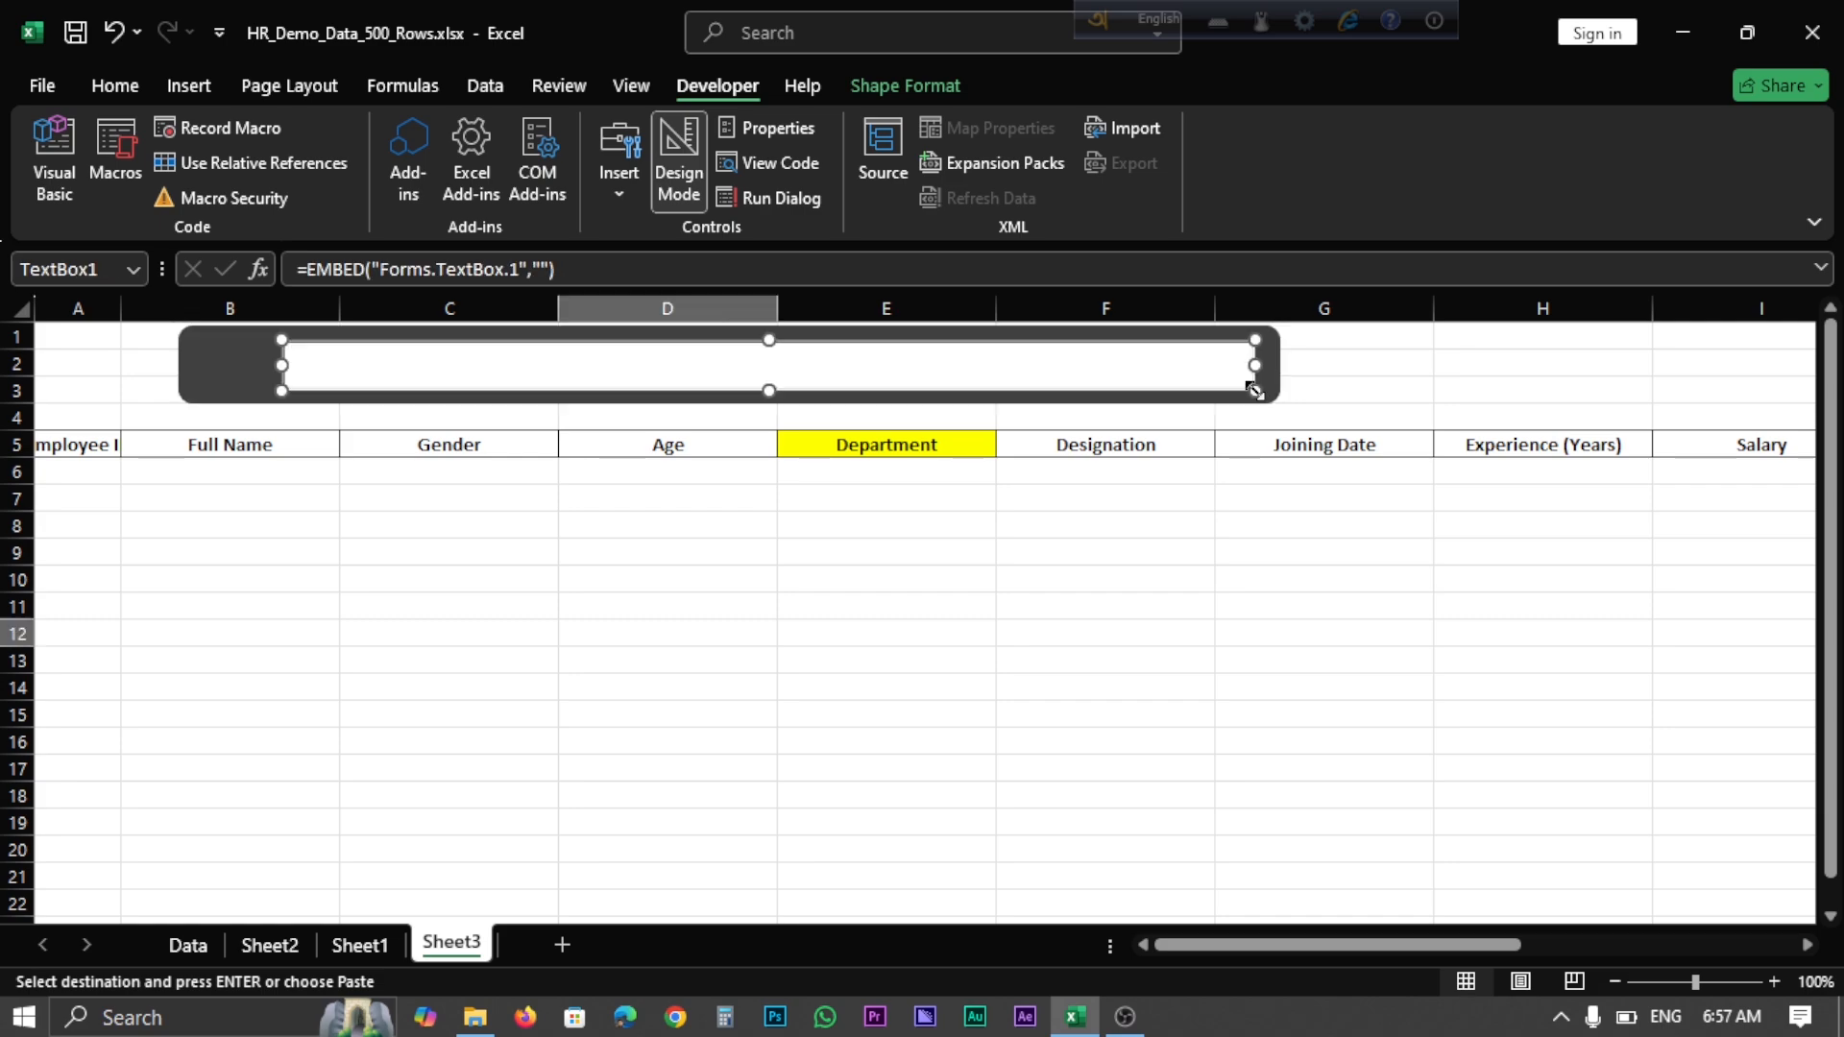
{"action": "left_click_drag", "start_coordinate": [770, 342], "coordinate": [770, 334]}
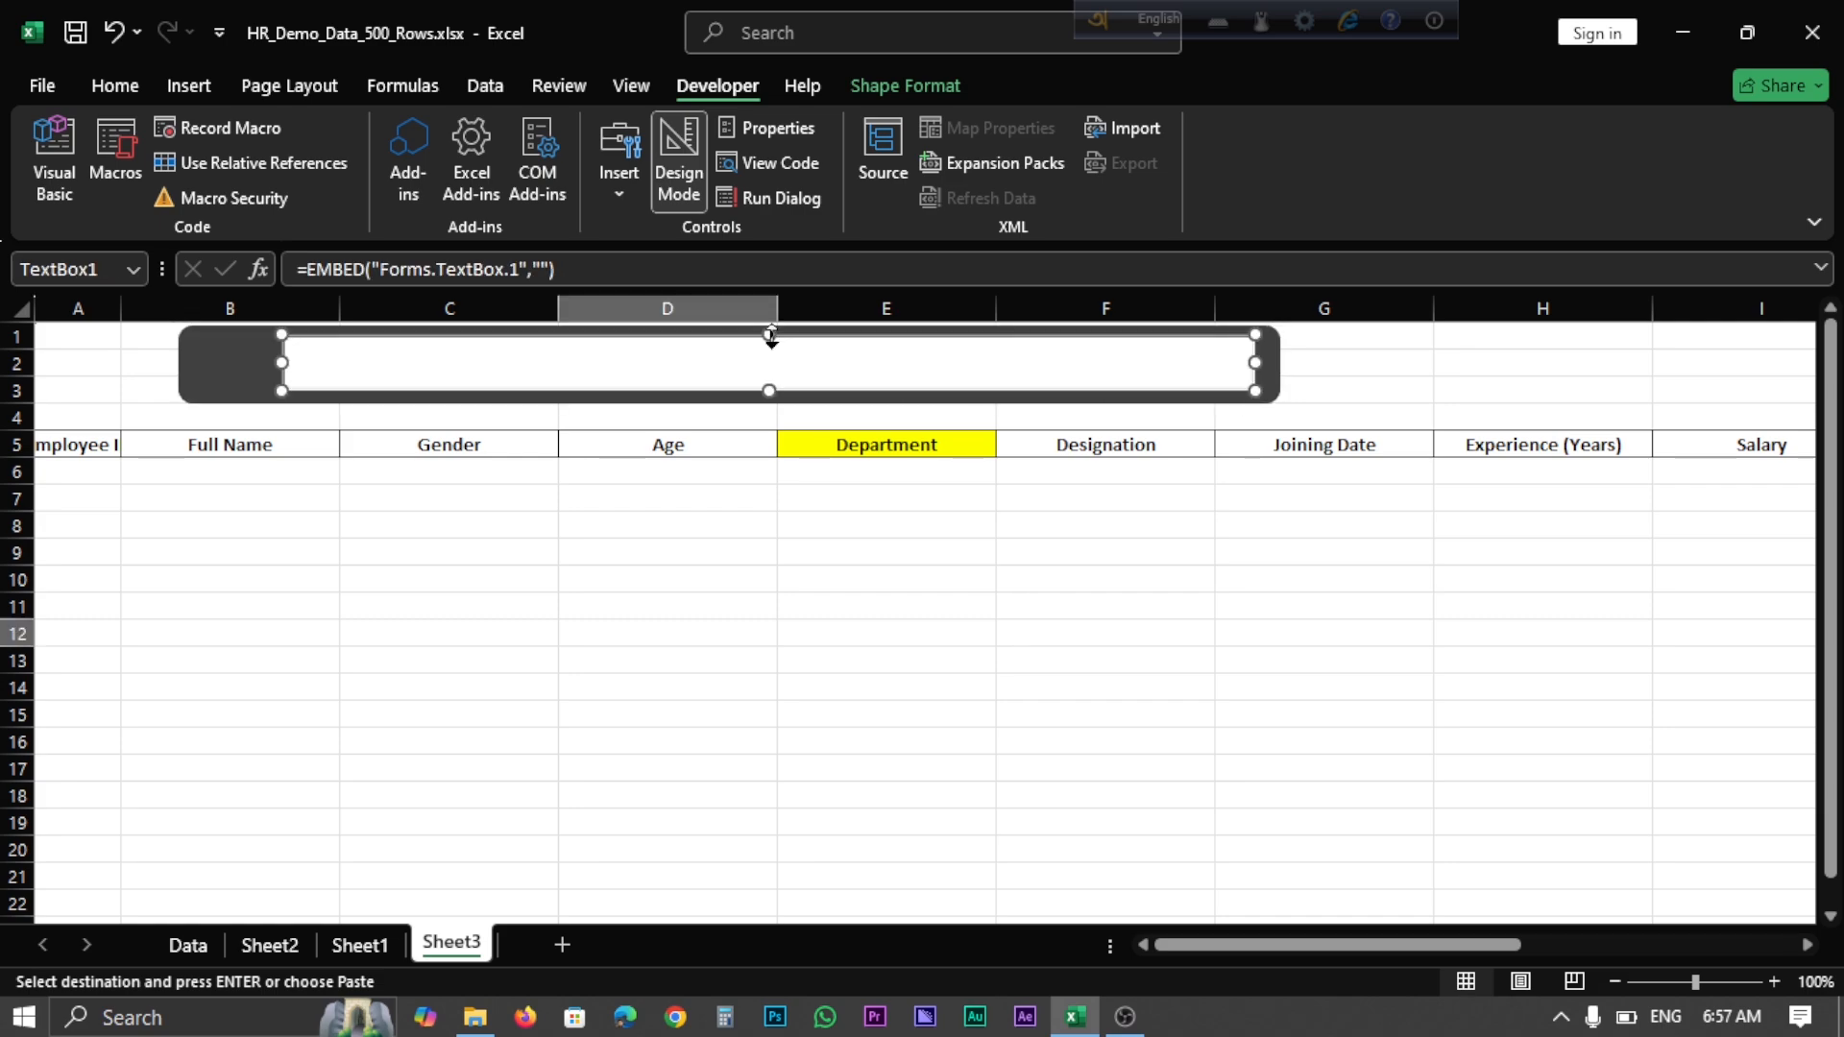
Link the text box to cell A1 through its LinkedCell property
{"action": "right_click", "coordinate": [814, 366]}
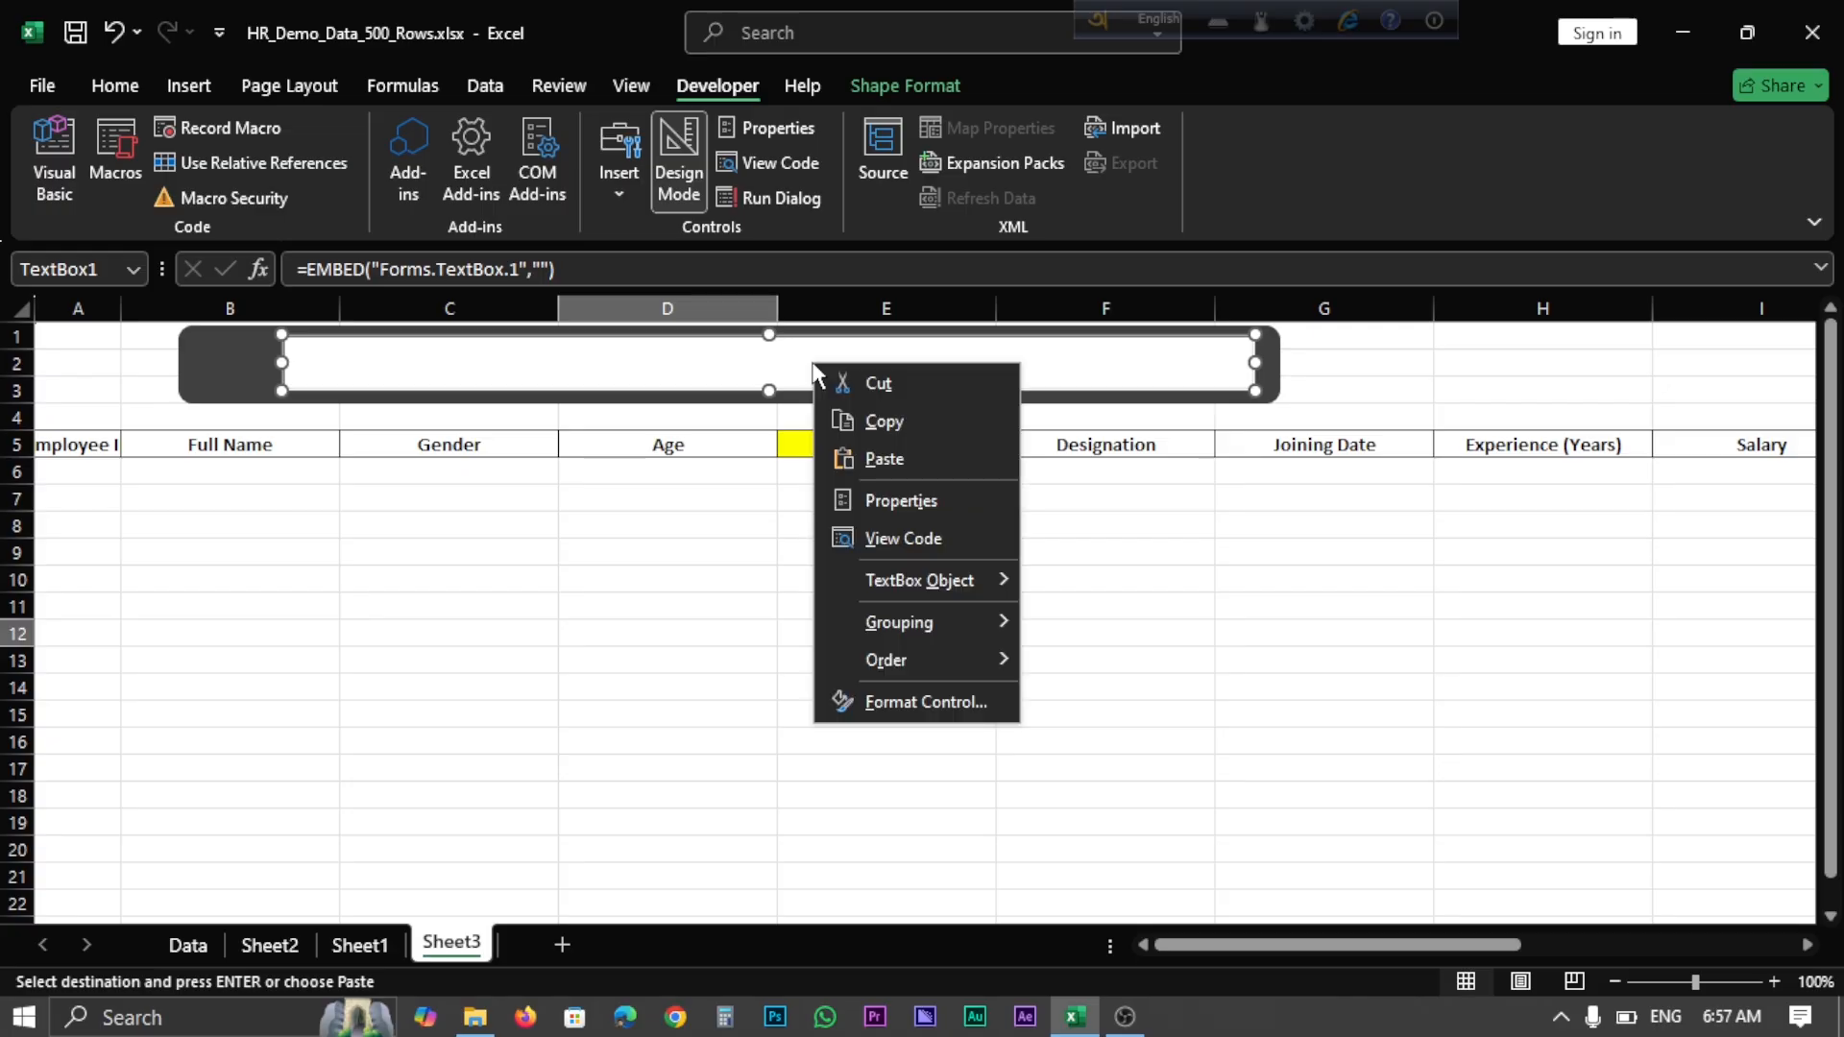
{"action": "left_click", "coordinate": [902, 501]}
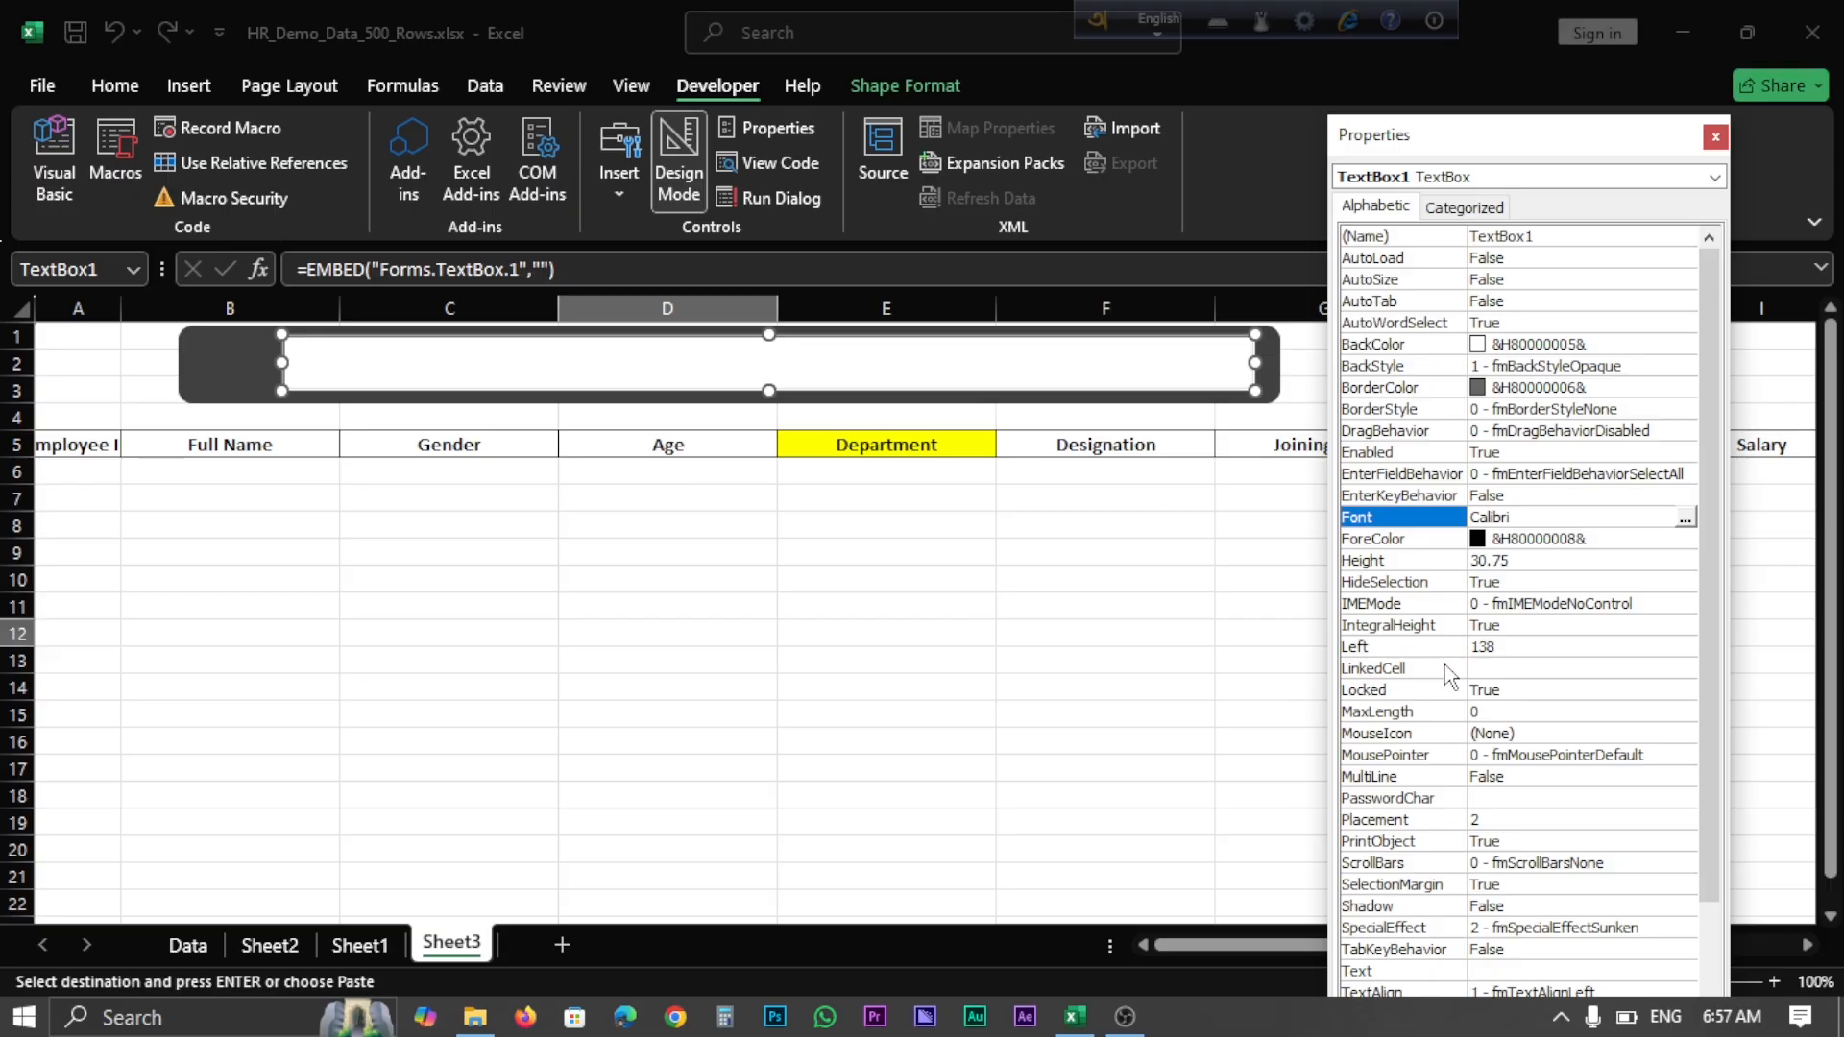
{"action": "left_click", "coordinate": [1510, 667]}
{"action": "left_click", "coordinate": [1511, 667]}
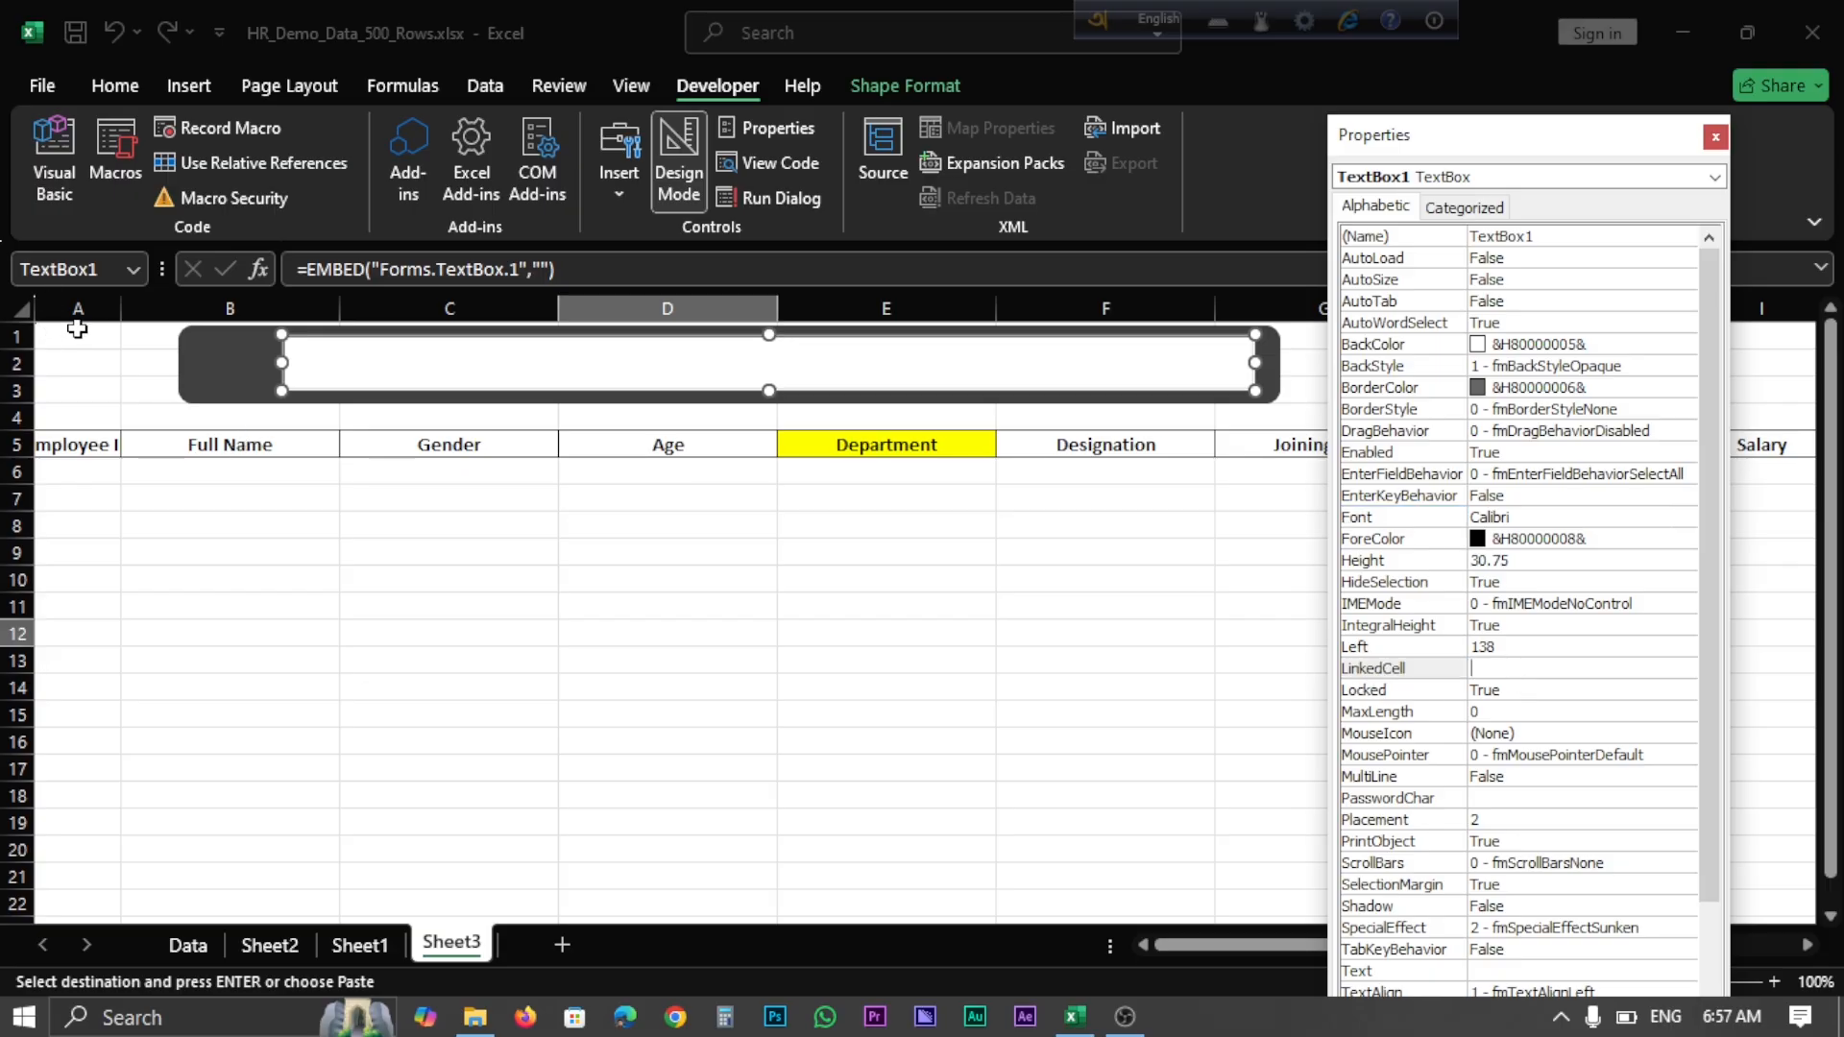
{"action": "type", "text": "a"}
Set the text box font to Calisto MT, Bold, size 16, and close its properties
{"action": "left_click", "coordinate": [1502, 510]}
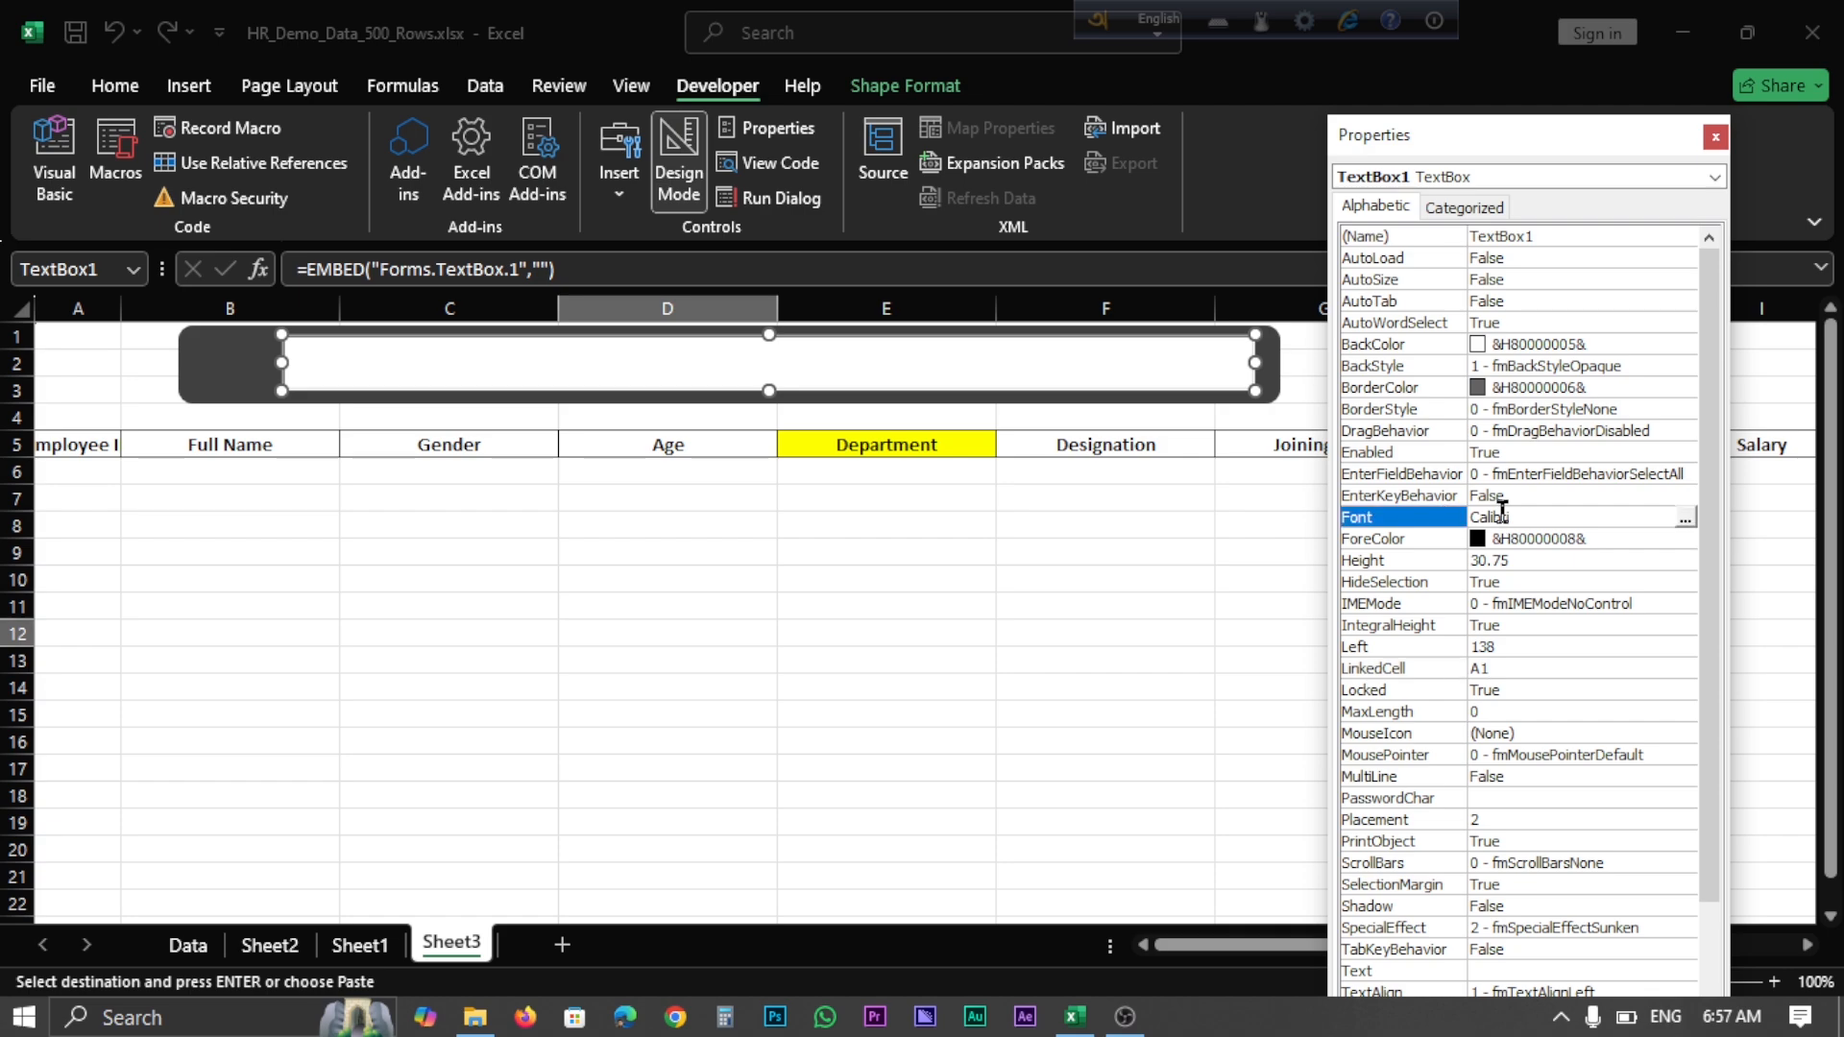
{"action": "left_click", "coordinate": [1684, 519]}
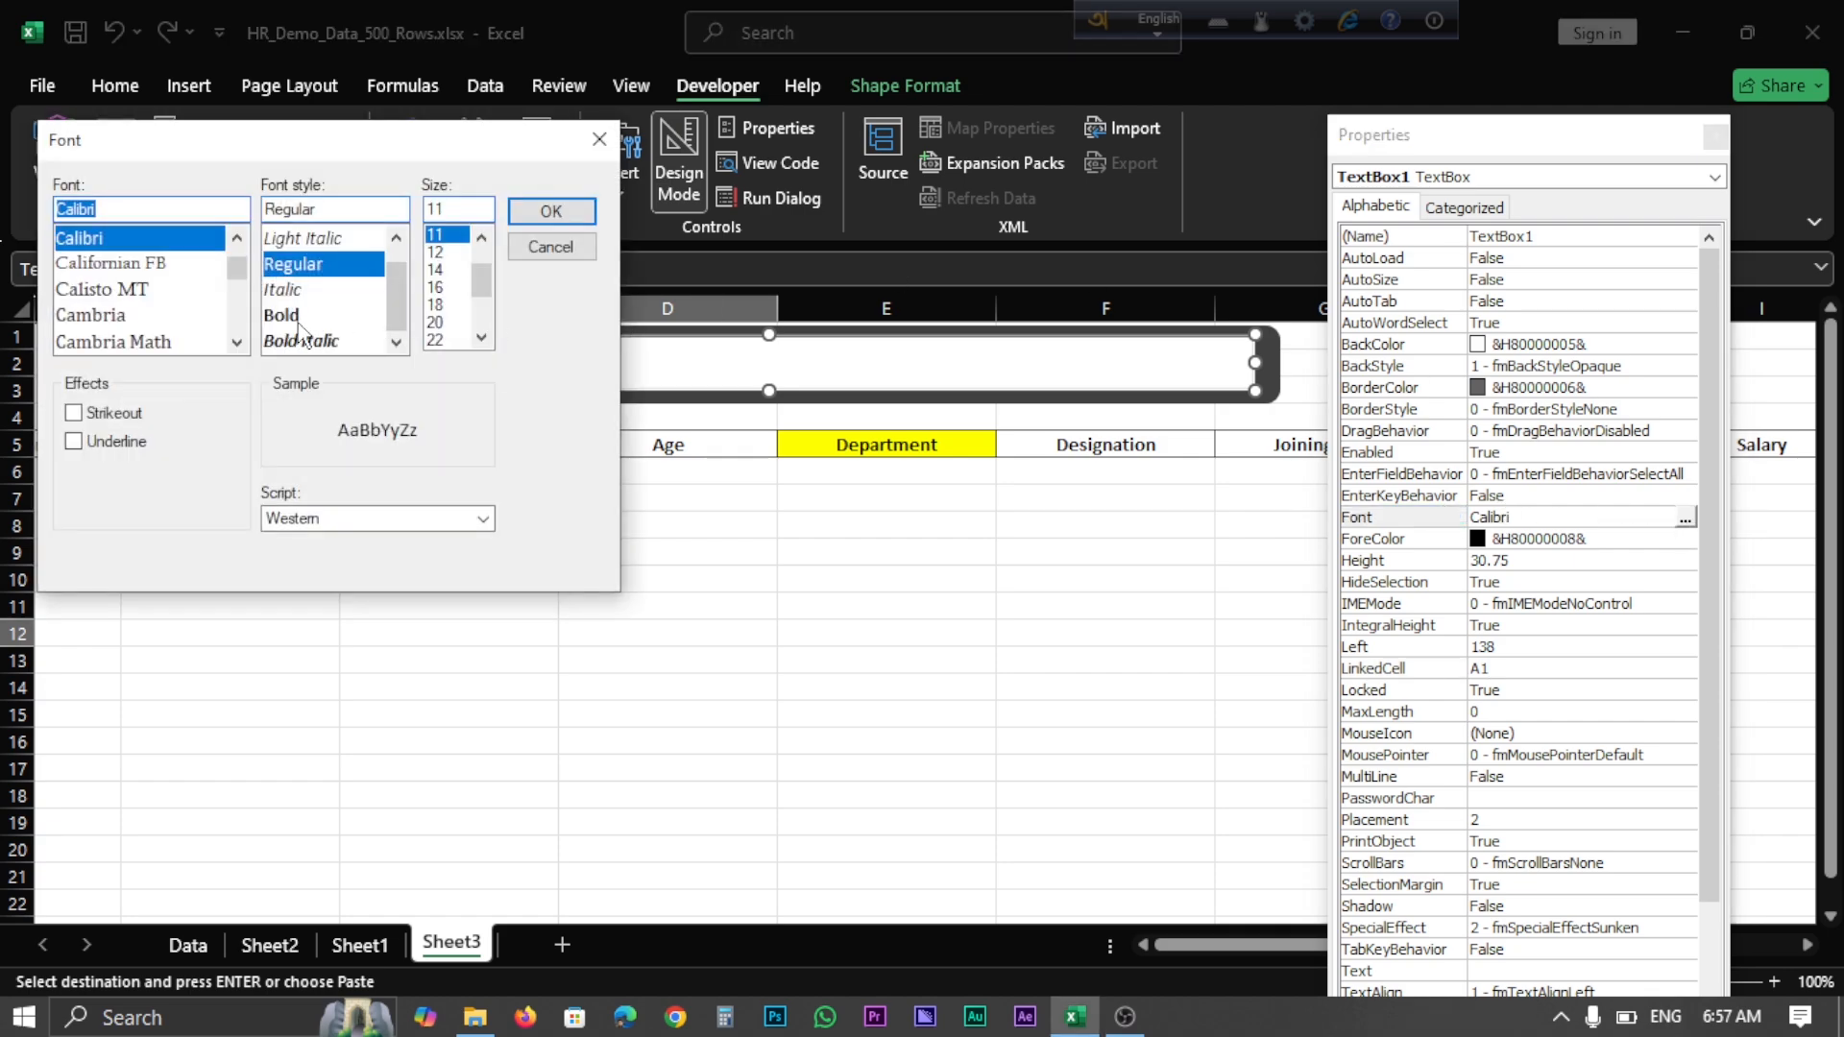
{"action": "left_click", "coordinate": [299, 321]}
{"action": "left_click", "coordinate": [442, 288]}
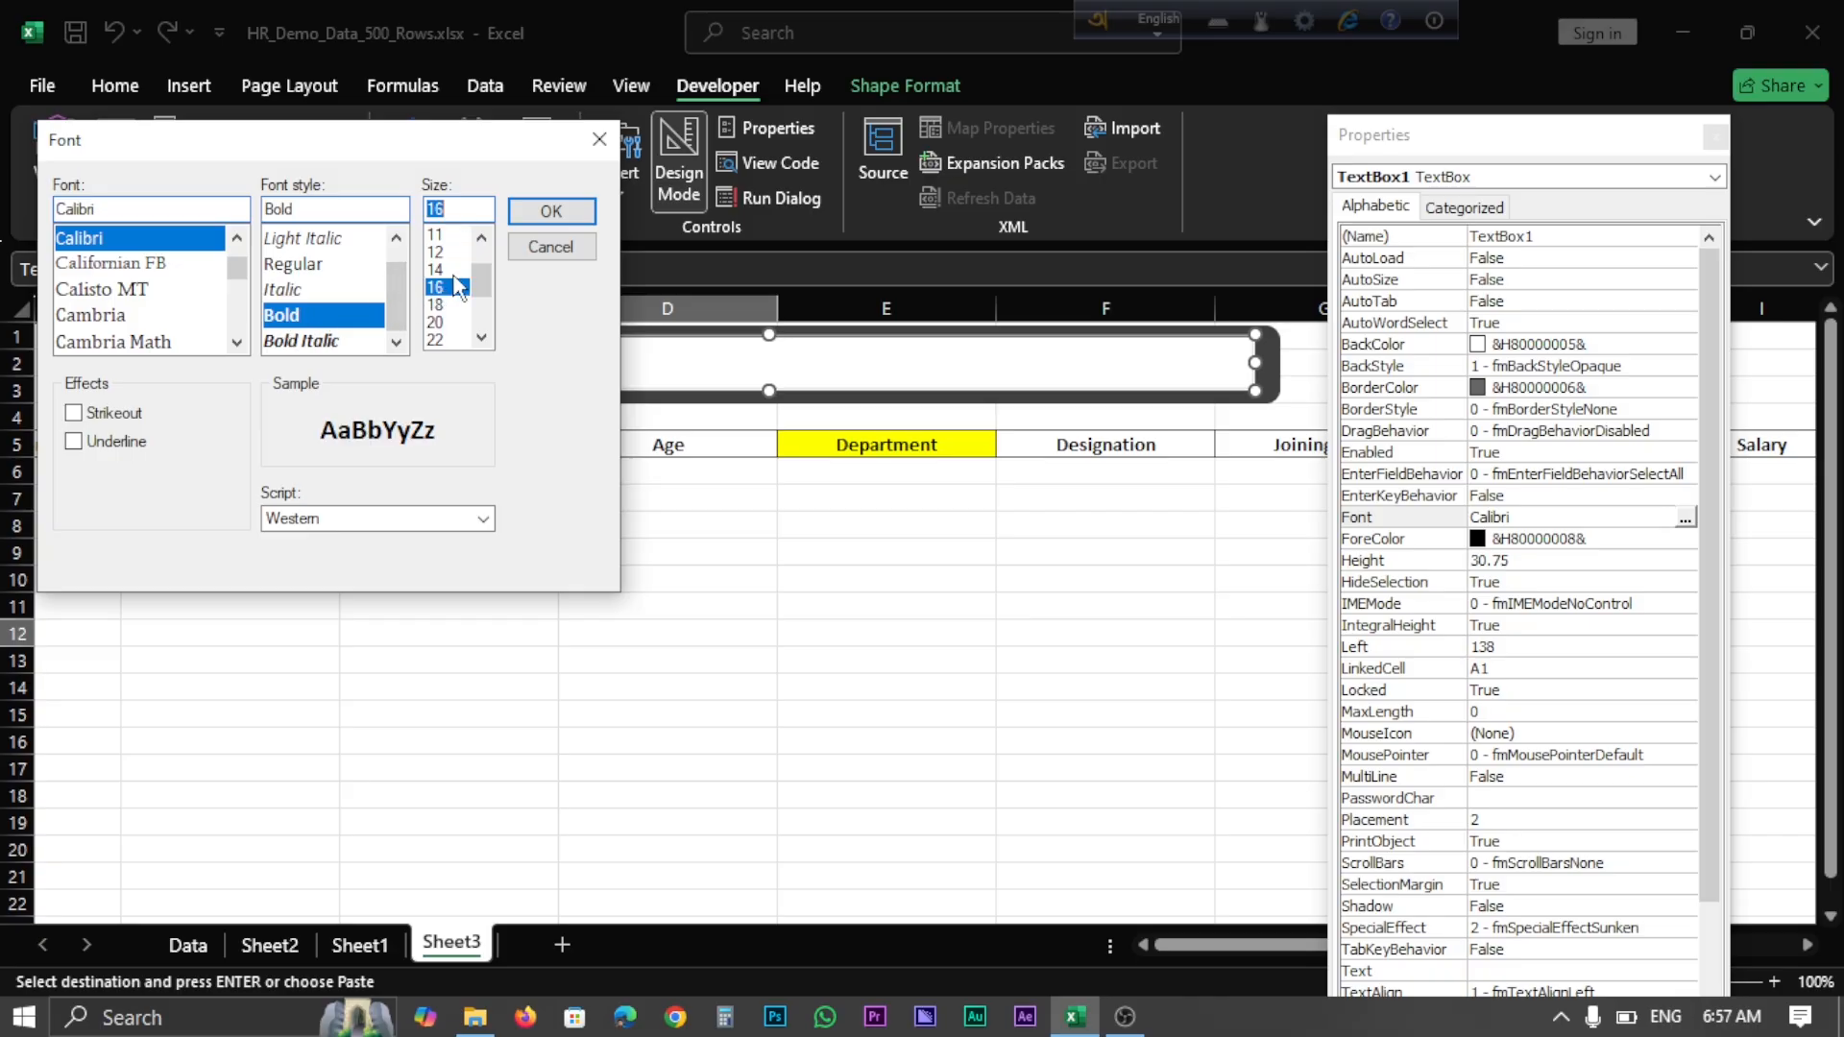
{"action": "left_click", "coordinate": [132, 290]}
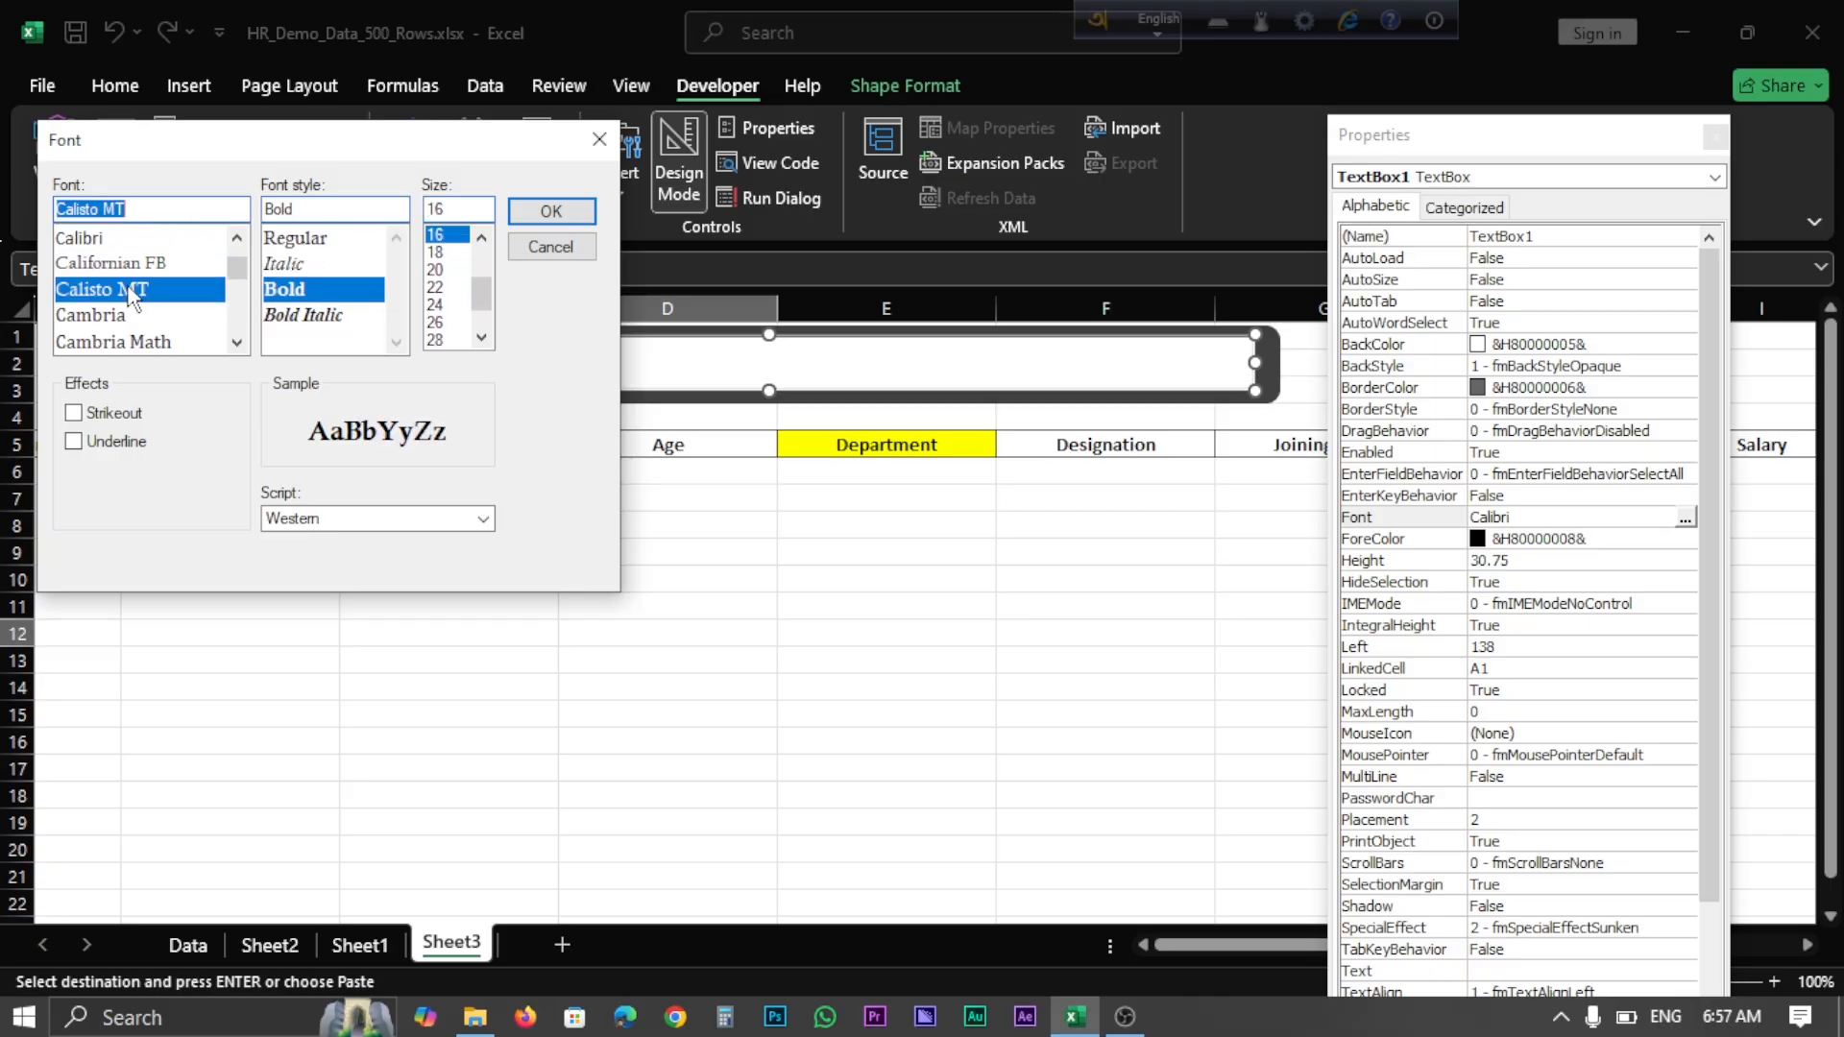
{"action": "left_click", "coordinate": [550, 213]}
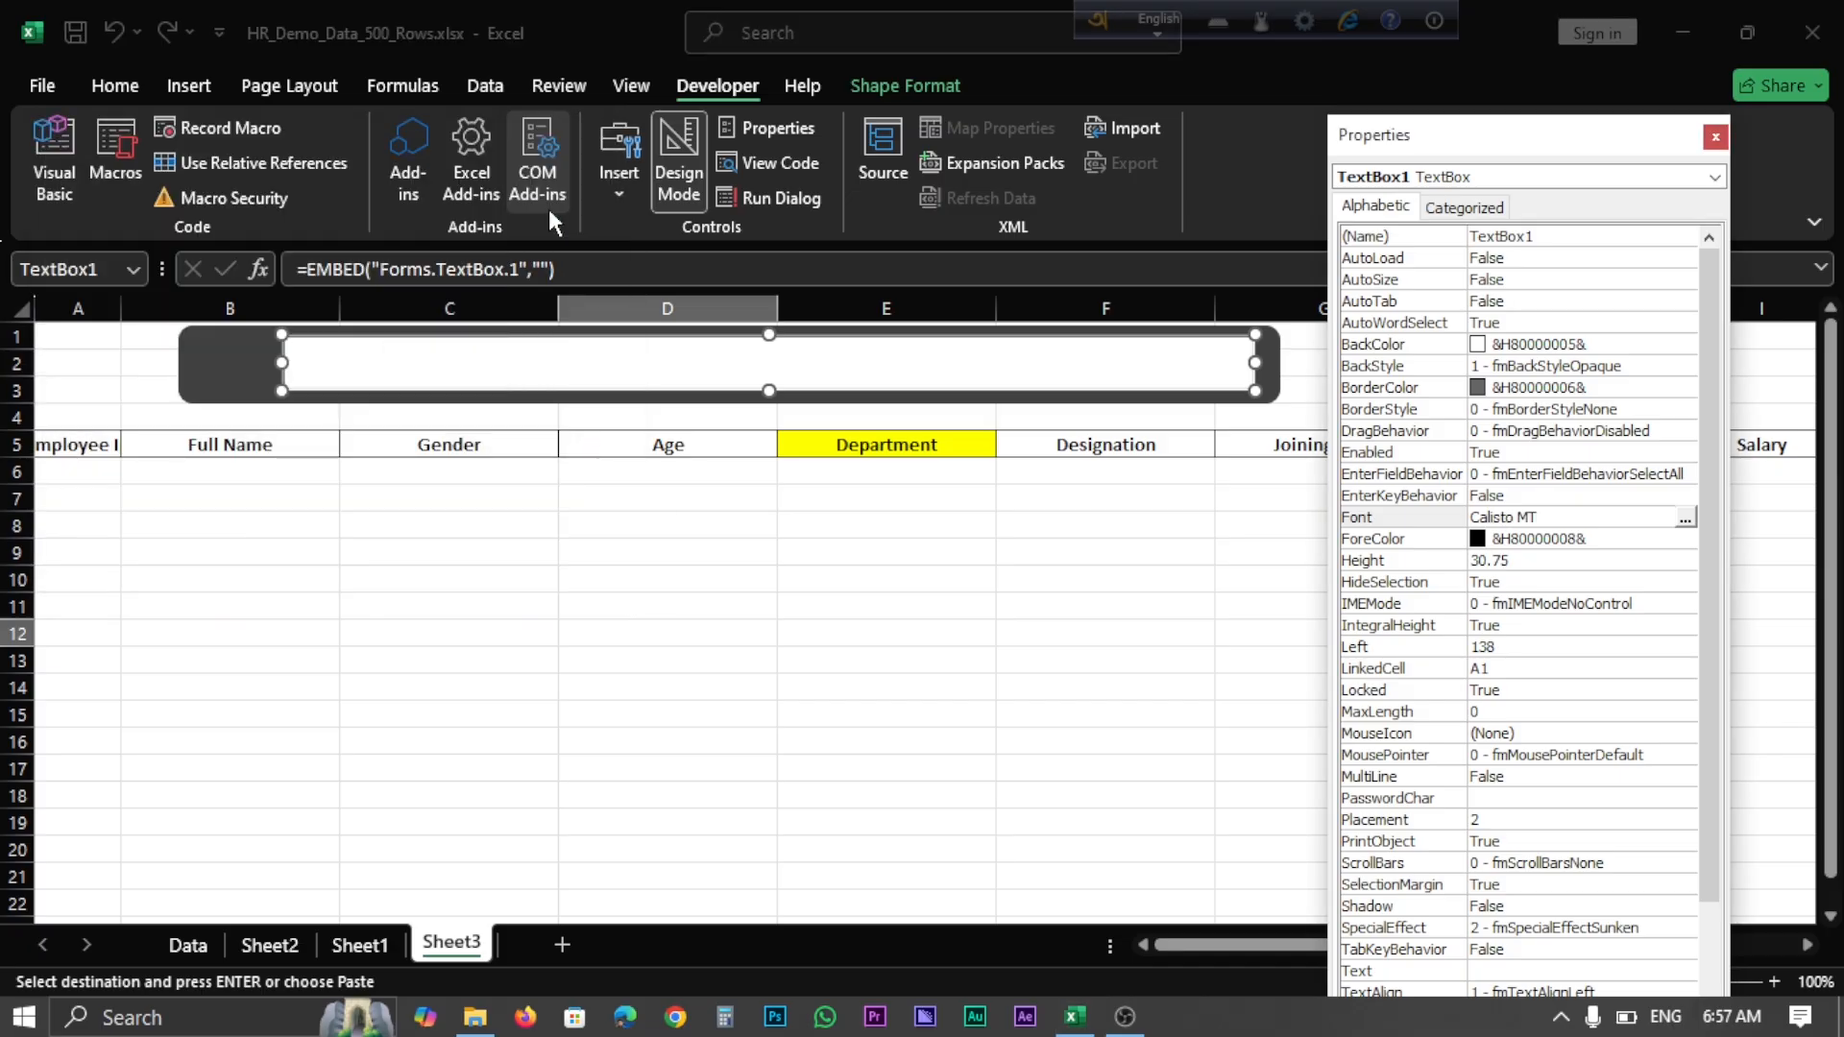
{"action": "left_click", "coordinate": [1714, 139]}
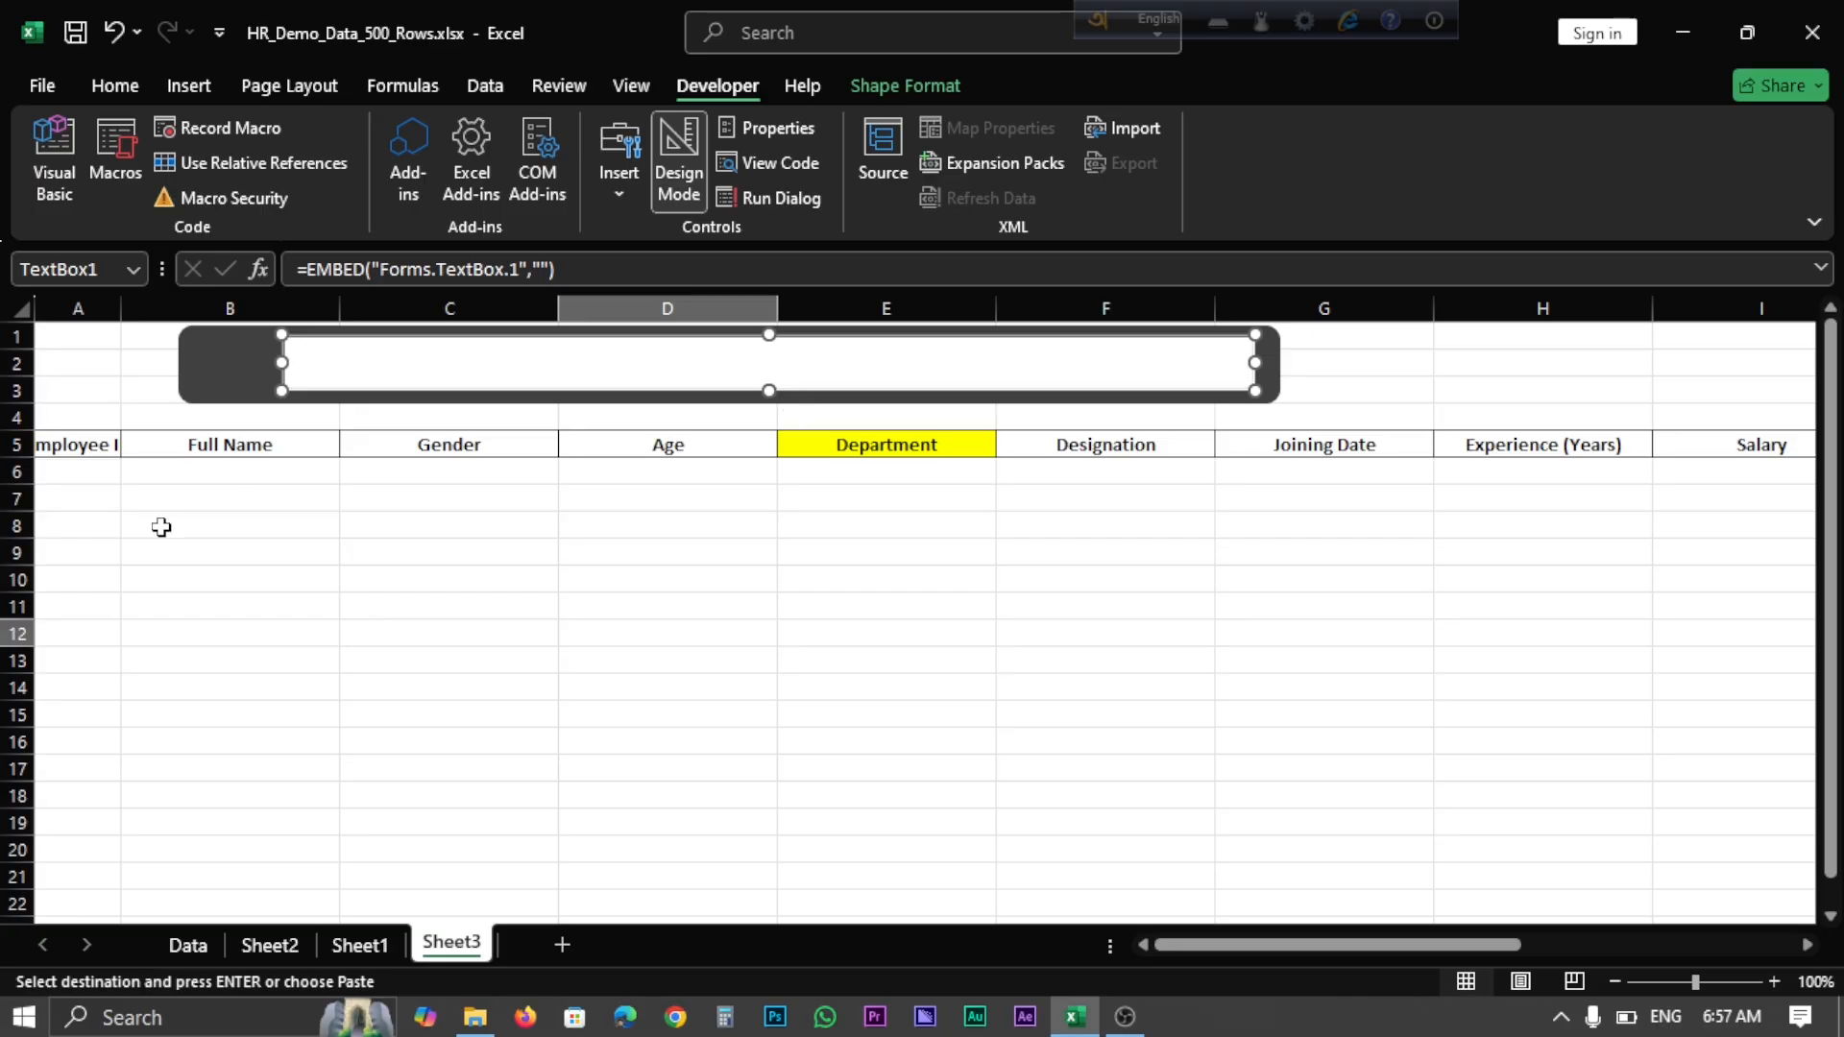
Autofit column A to its Employee ID header, and start the formula in cell A6 with =IF(A1="","",
{"action": "double_click", "coordinate": [120, 320]}
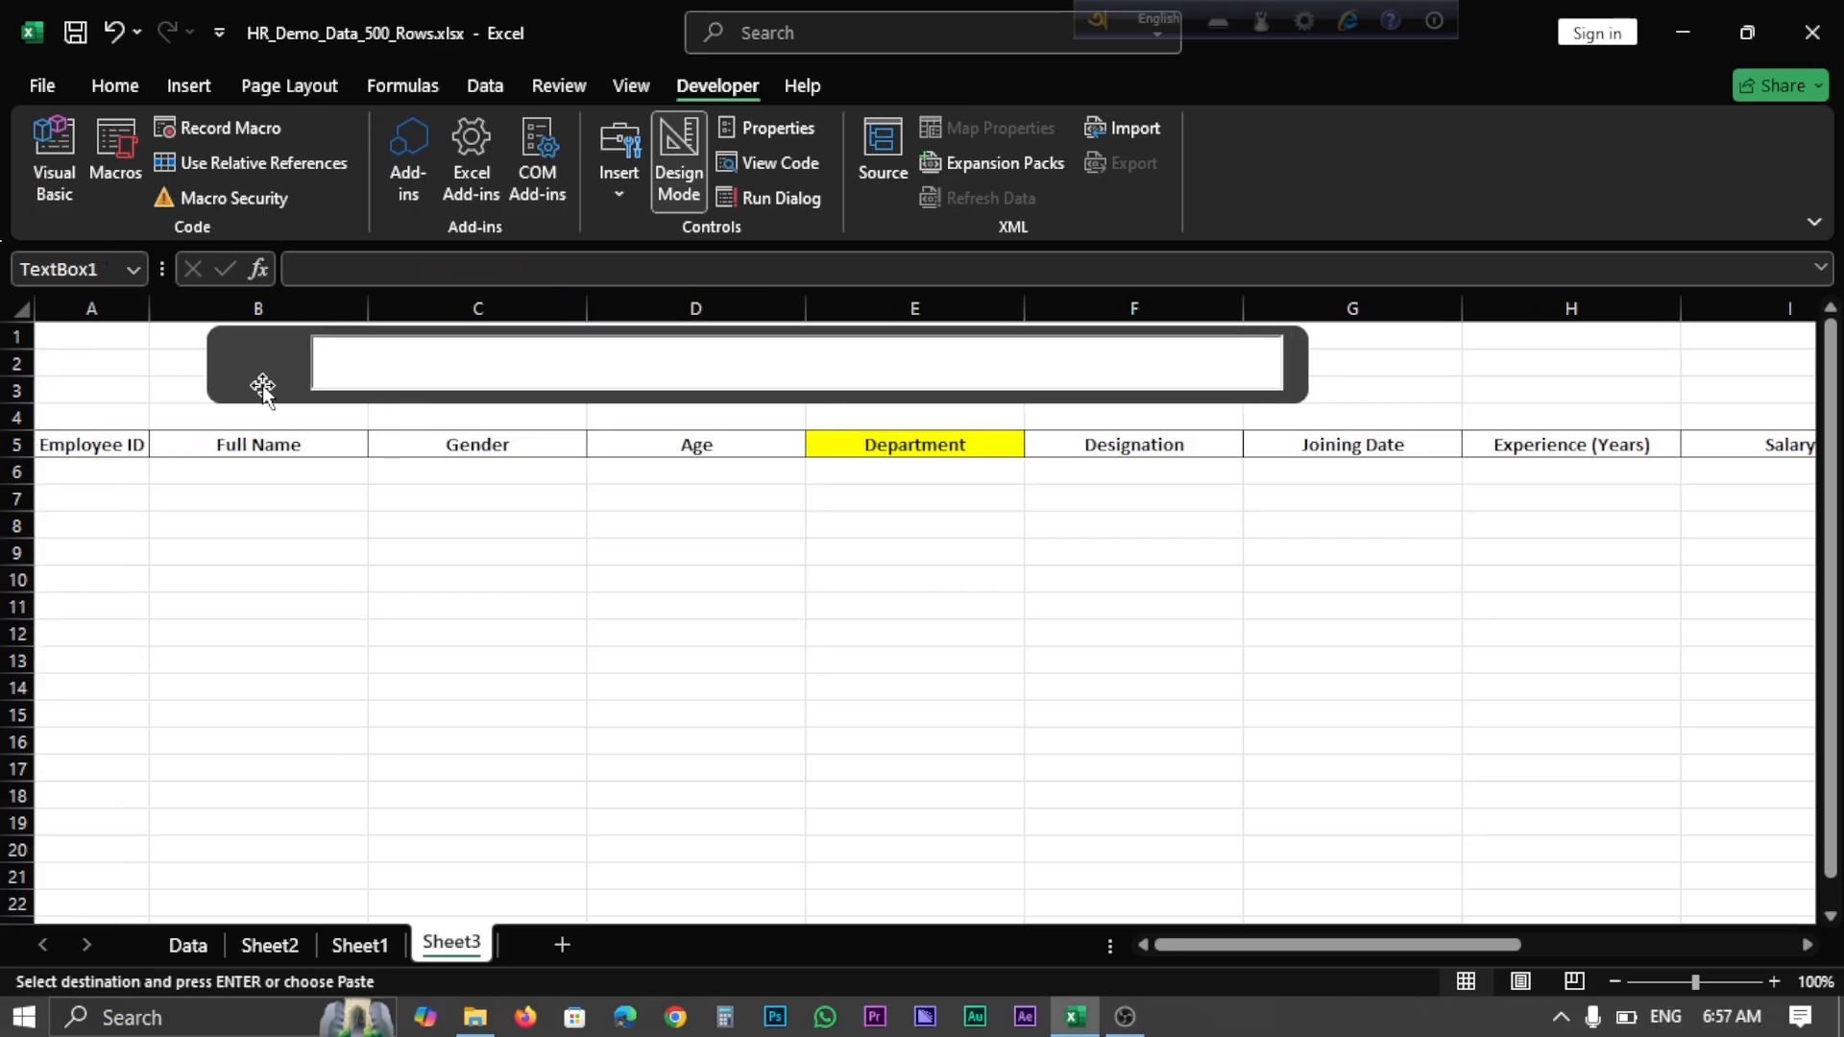
{"action": "left_click", "coordinate": [92, 473]}
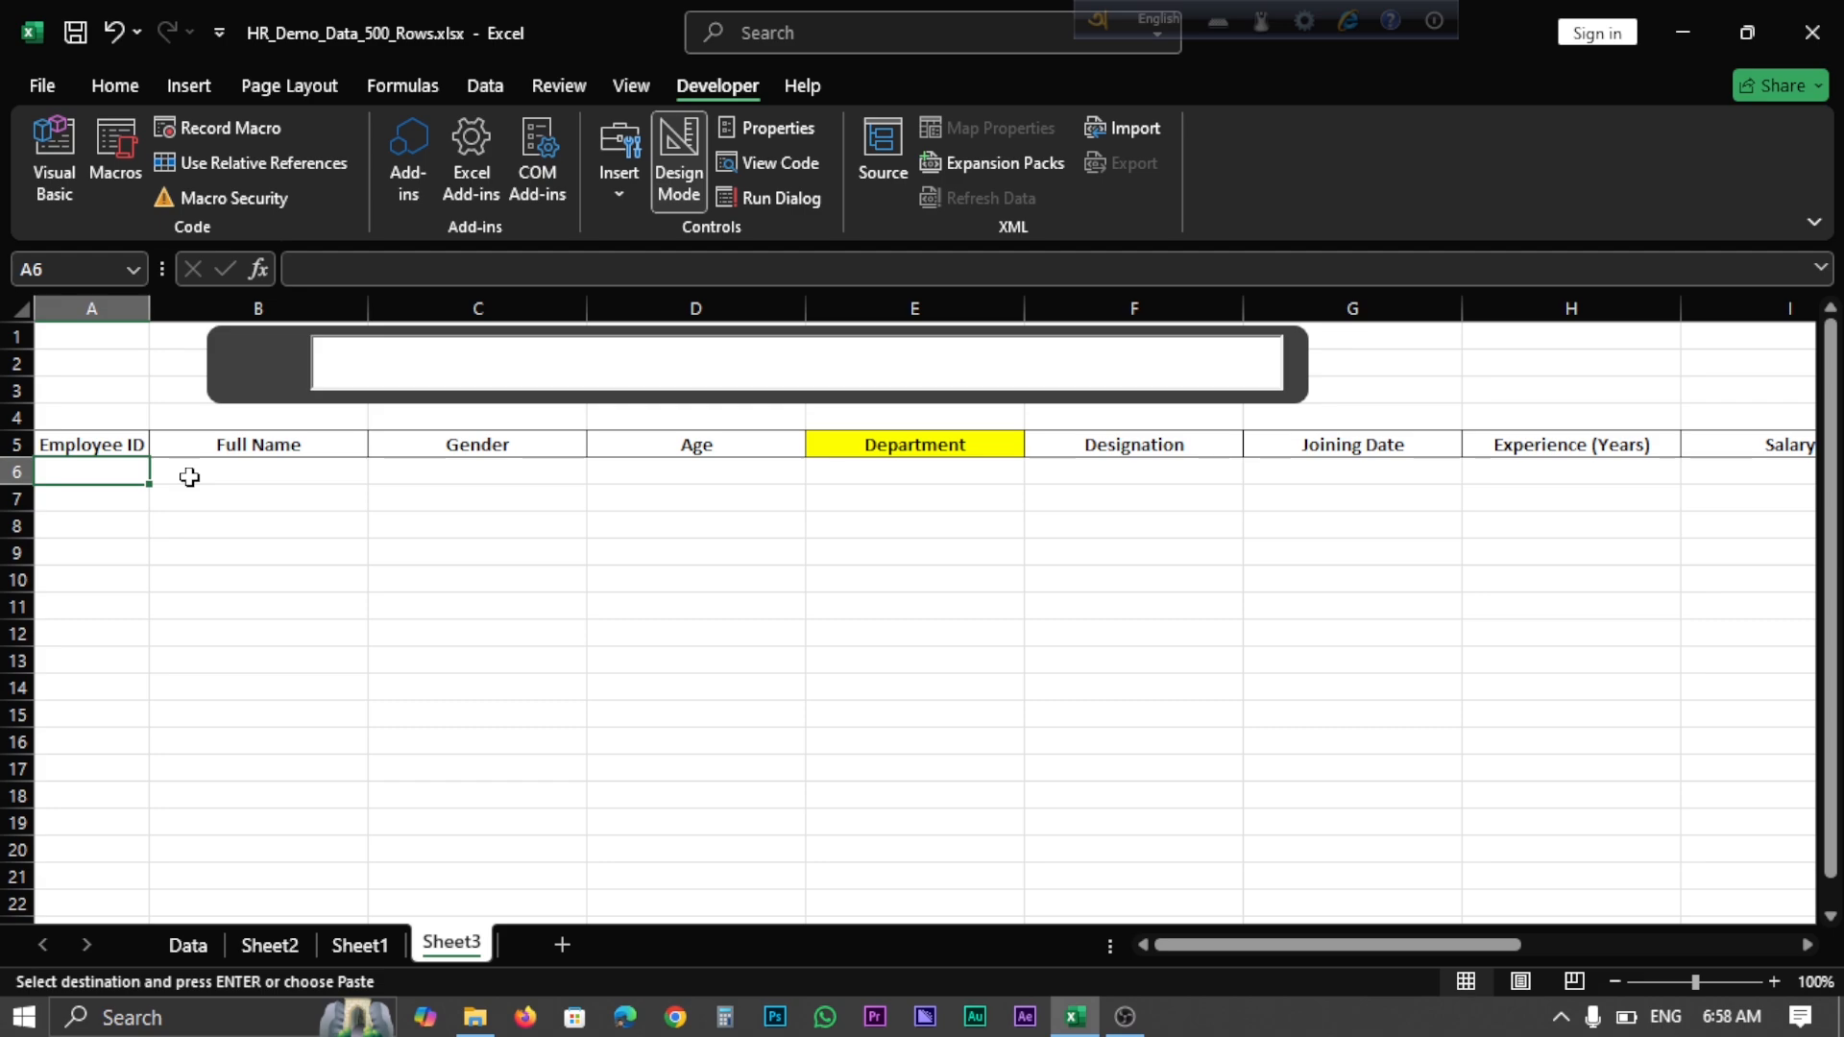
{"action": "type", "text": "="}
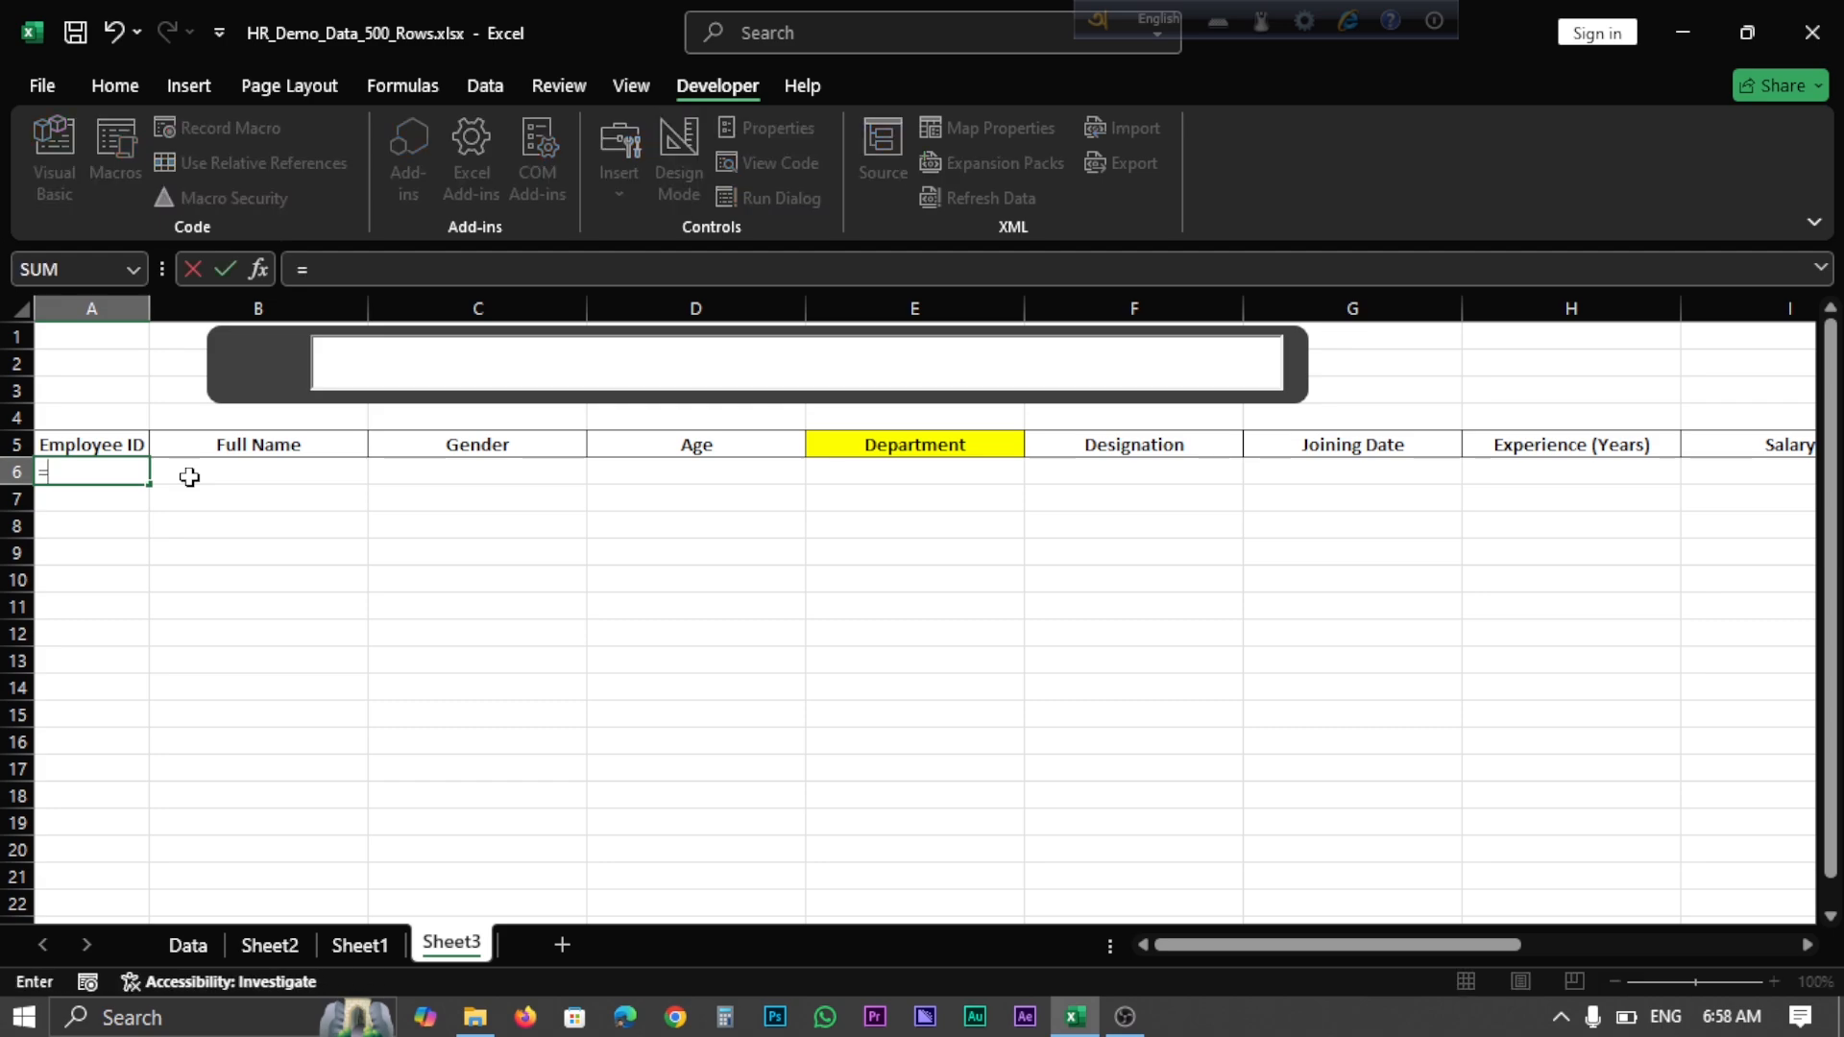
{"action": "type", "text": "IF"}
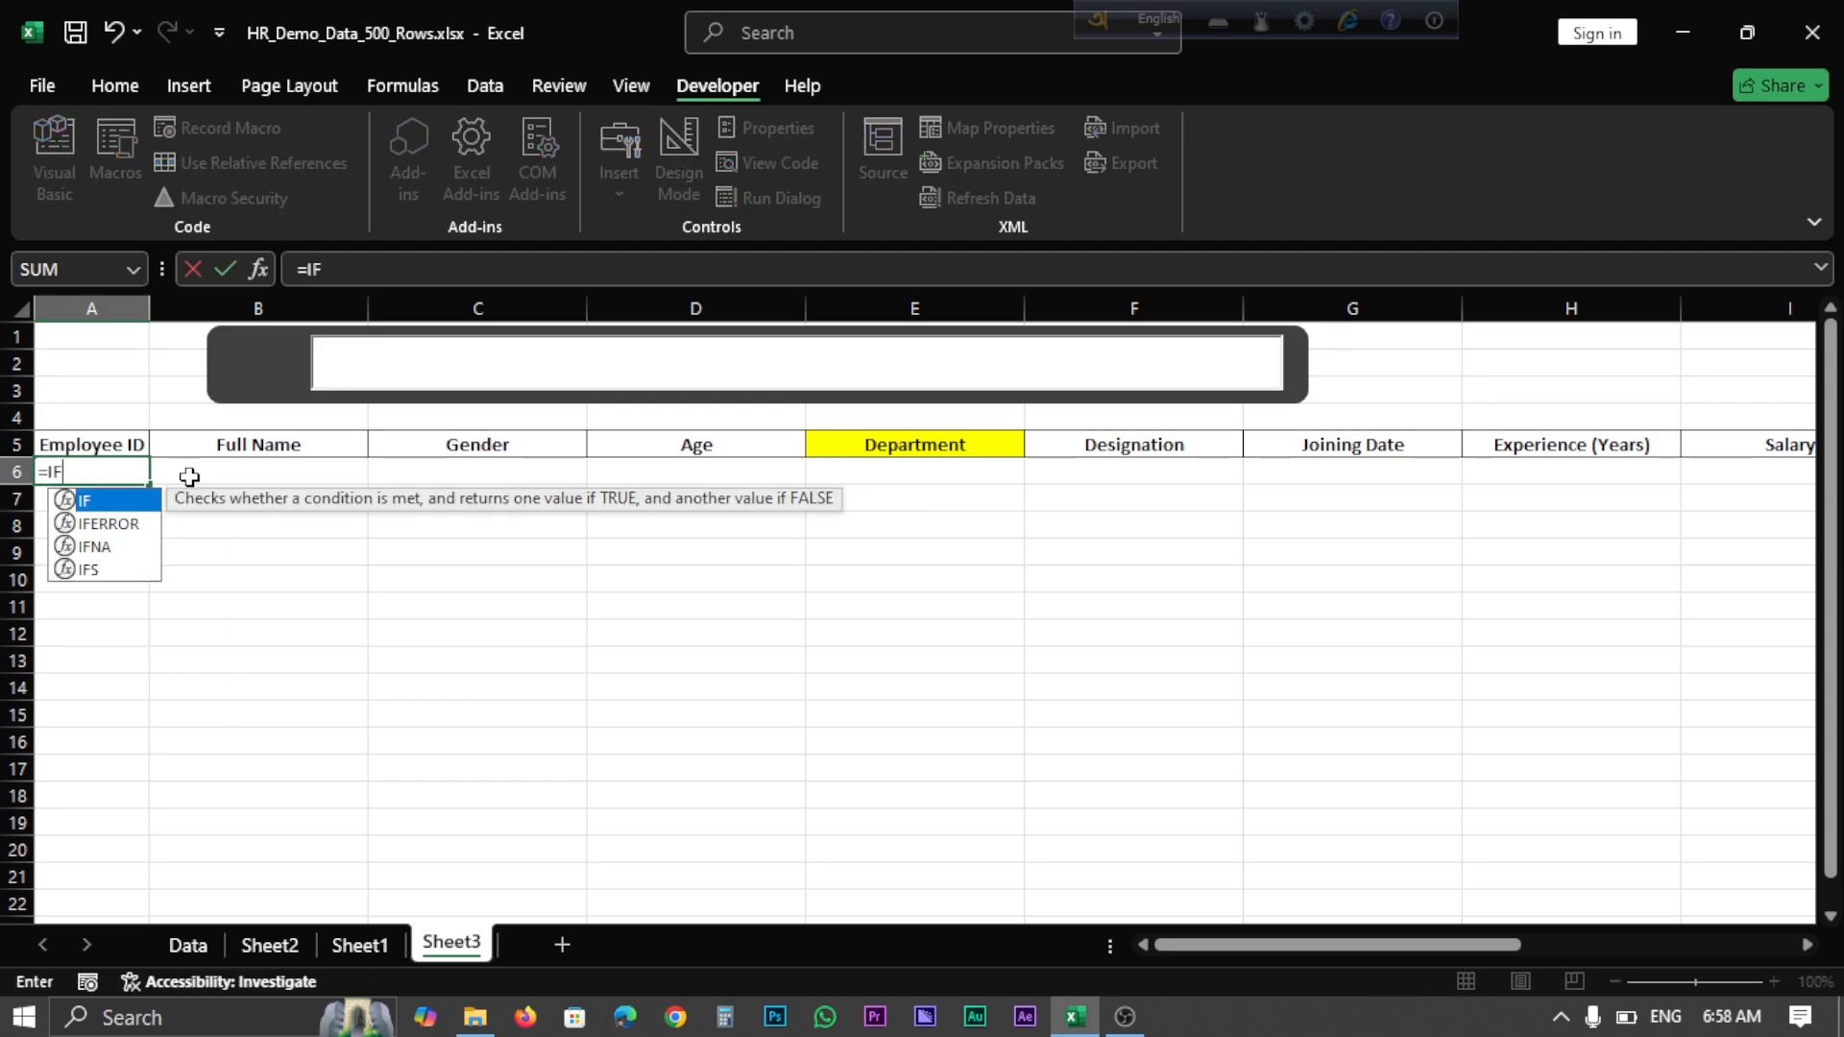
{"action": "type", "text": "("}
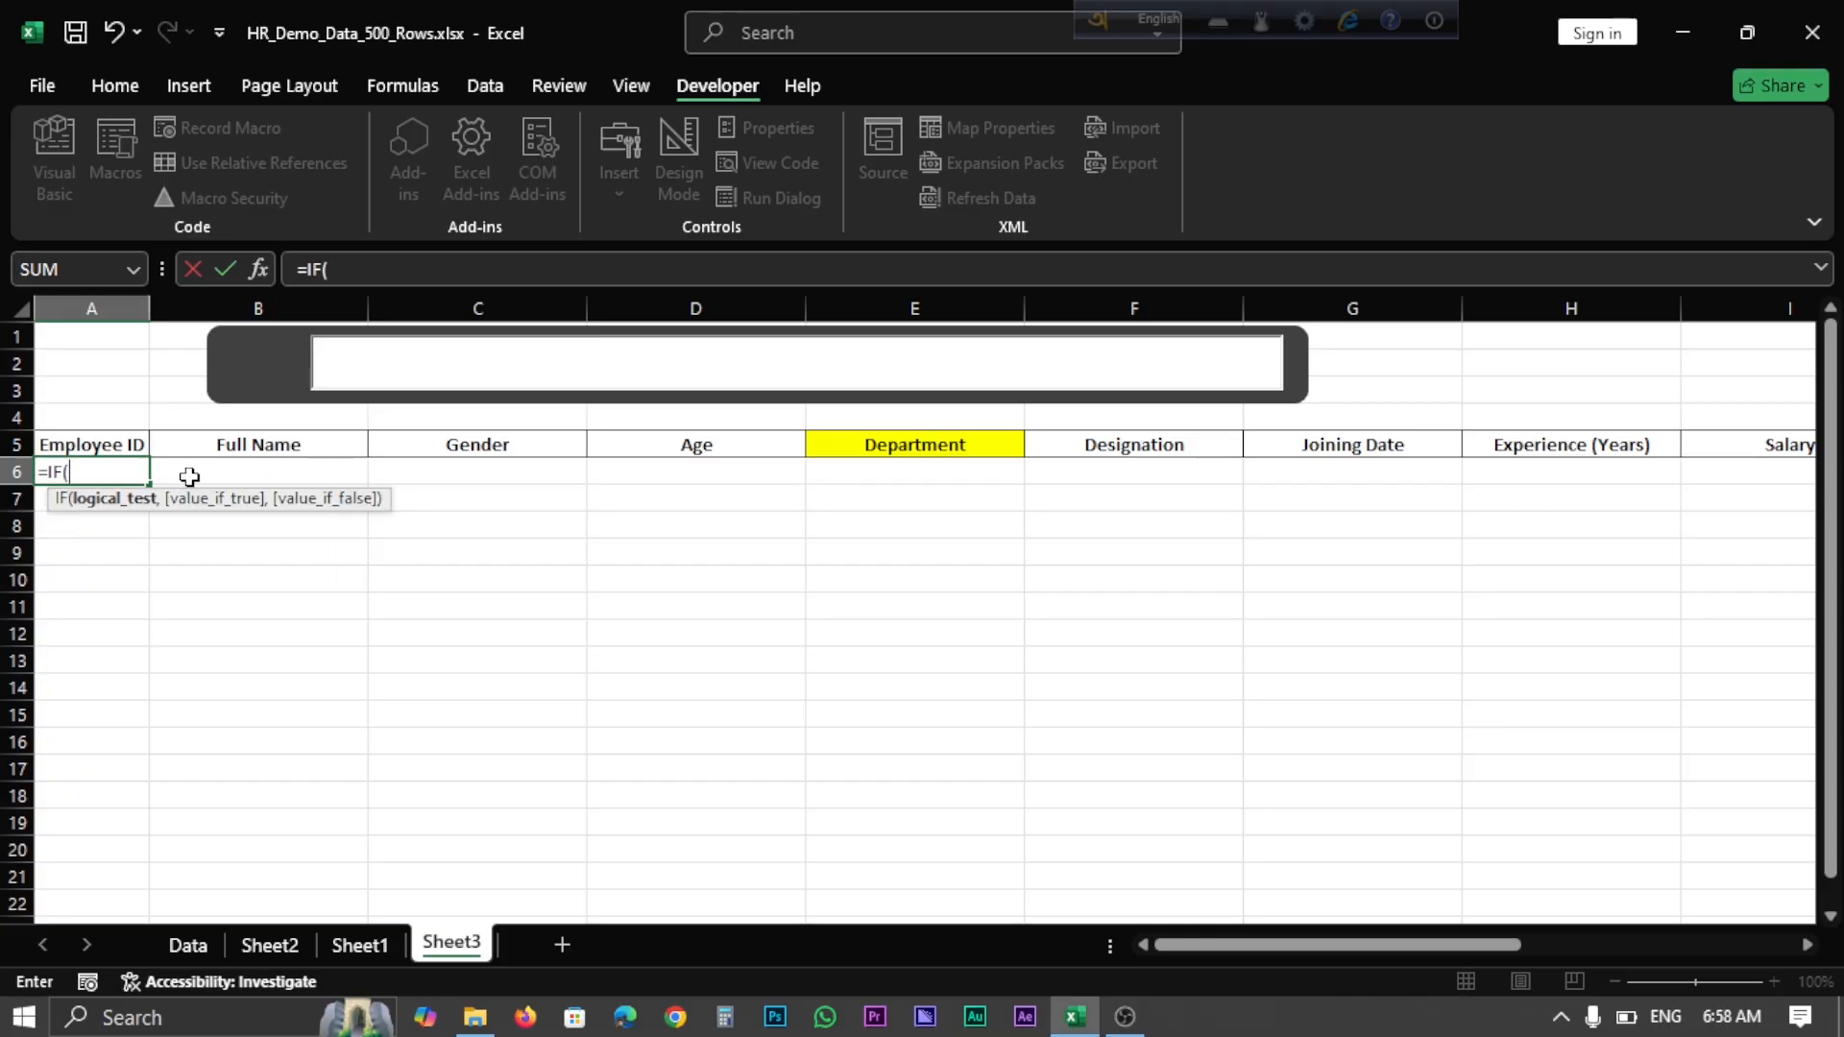
{"action": "left_click", "coordinate": [97, 335]}
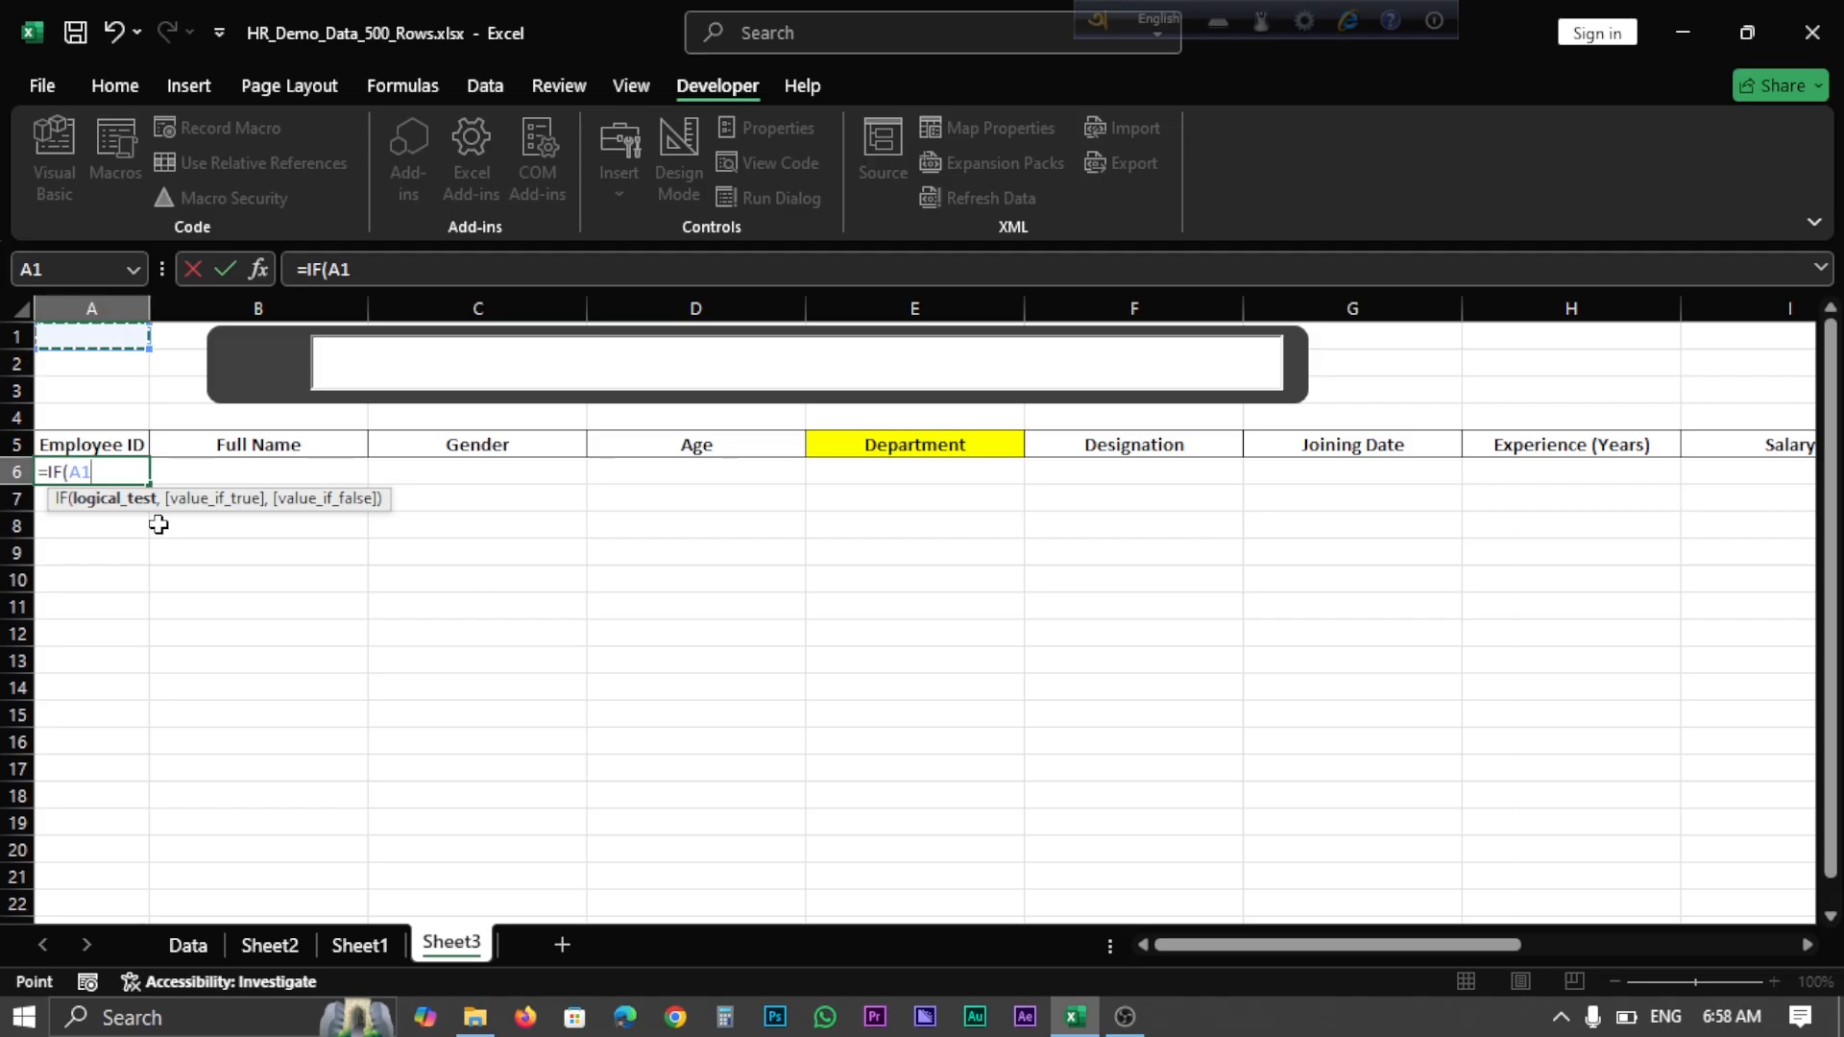
{"action": "type", "text": "=\"\","}
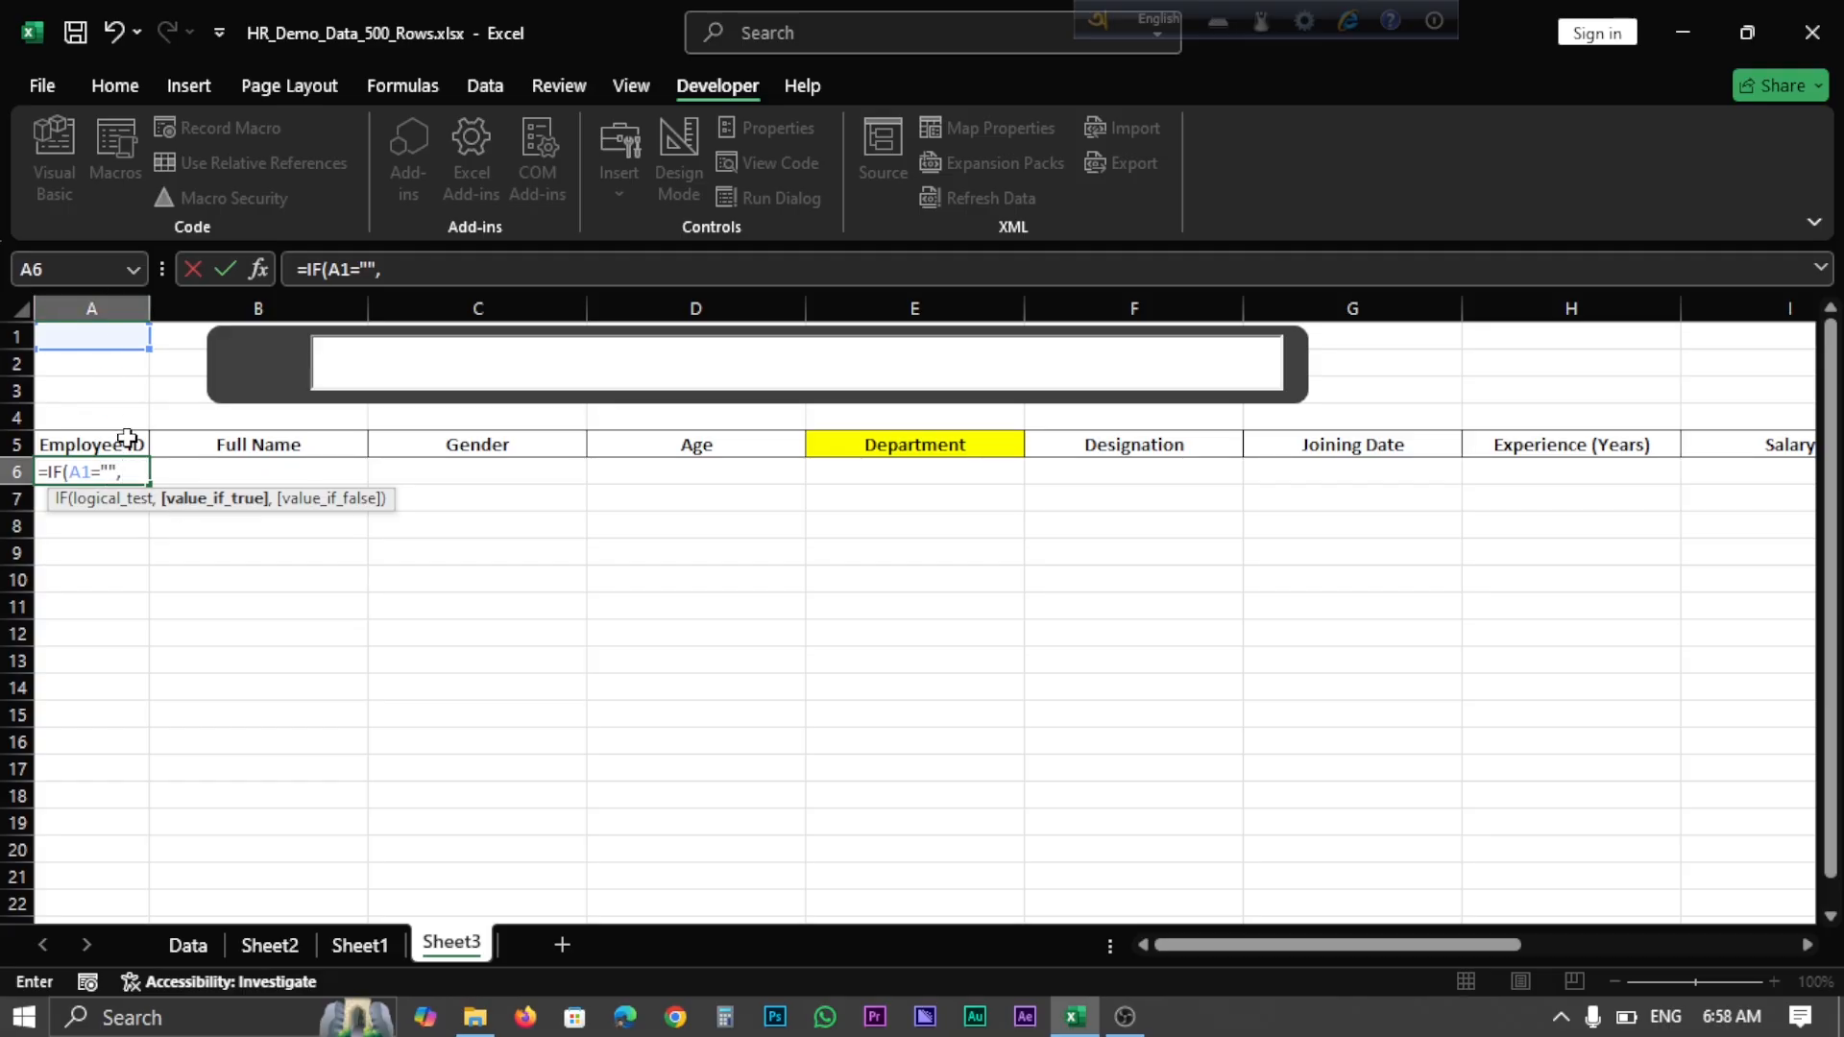
{"action": "type", "text": "\"\","}
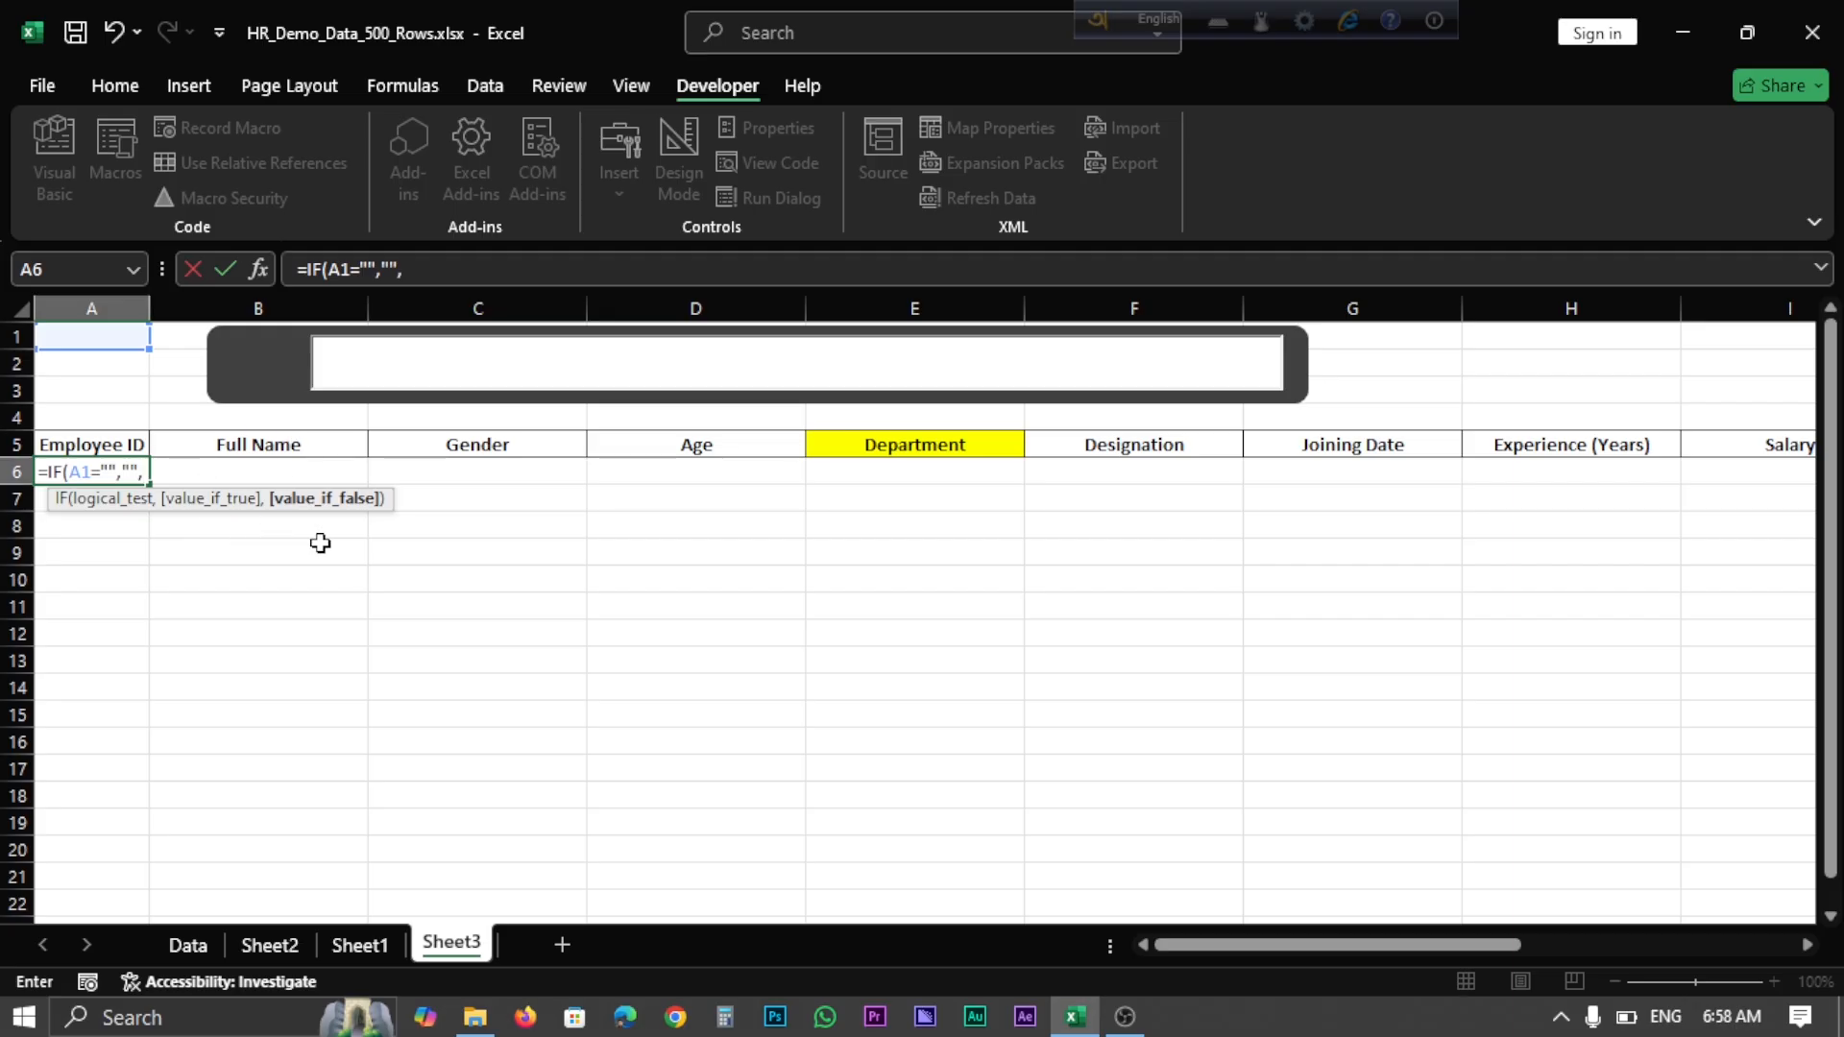
Add a FILTER function as the IF formula's false value, using columns A:N of the Data sheet as its array
{"action": "type", "text": "FIL"}
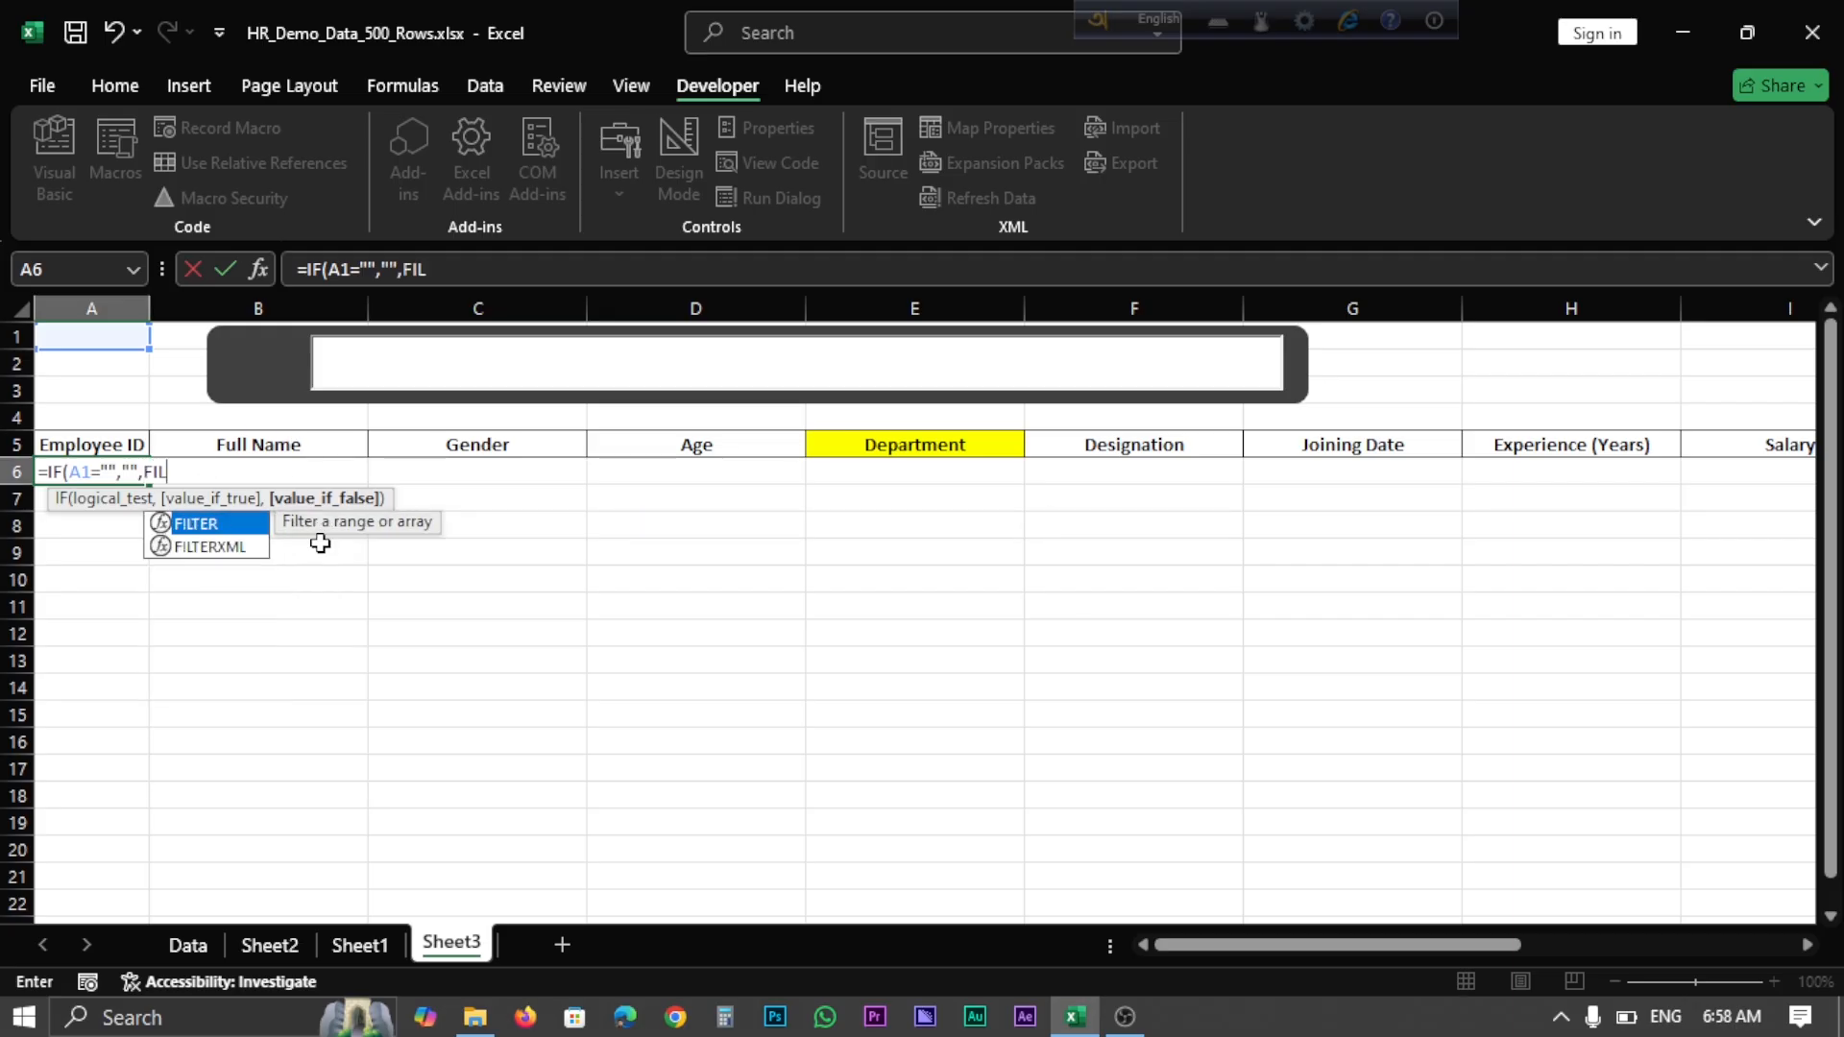
{"action": "key", "text": "Tab"}
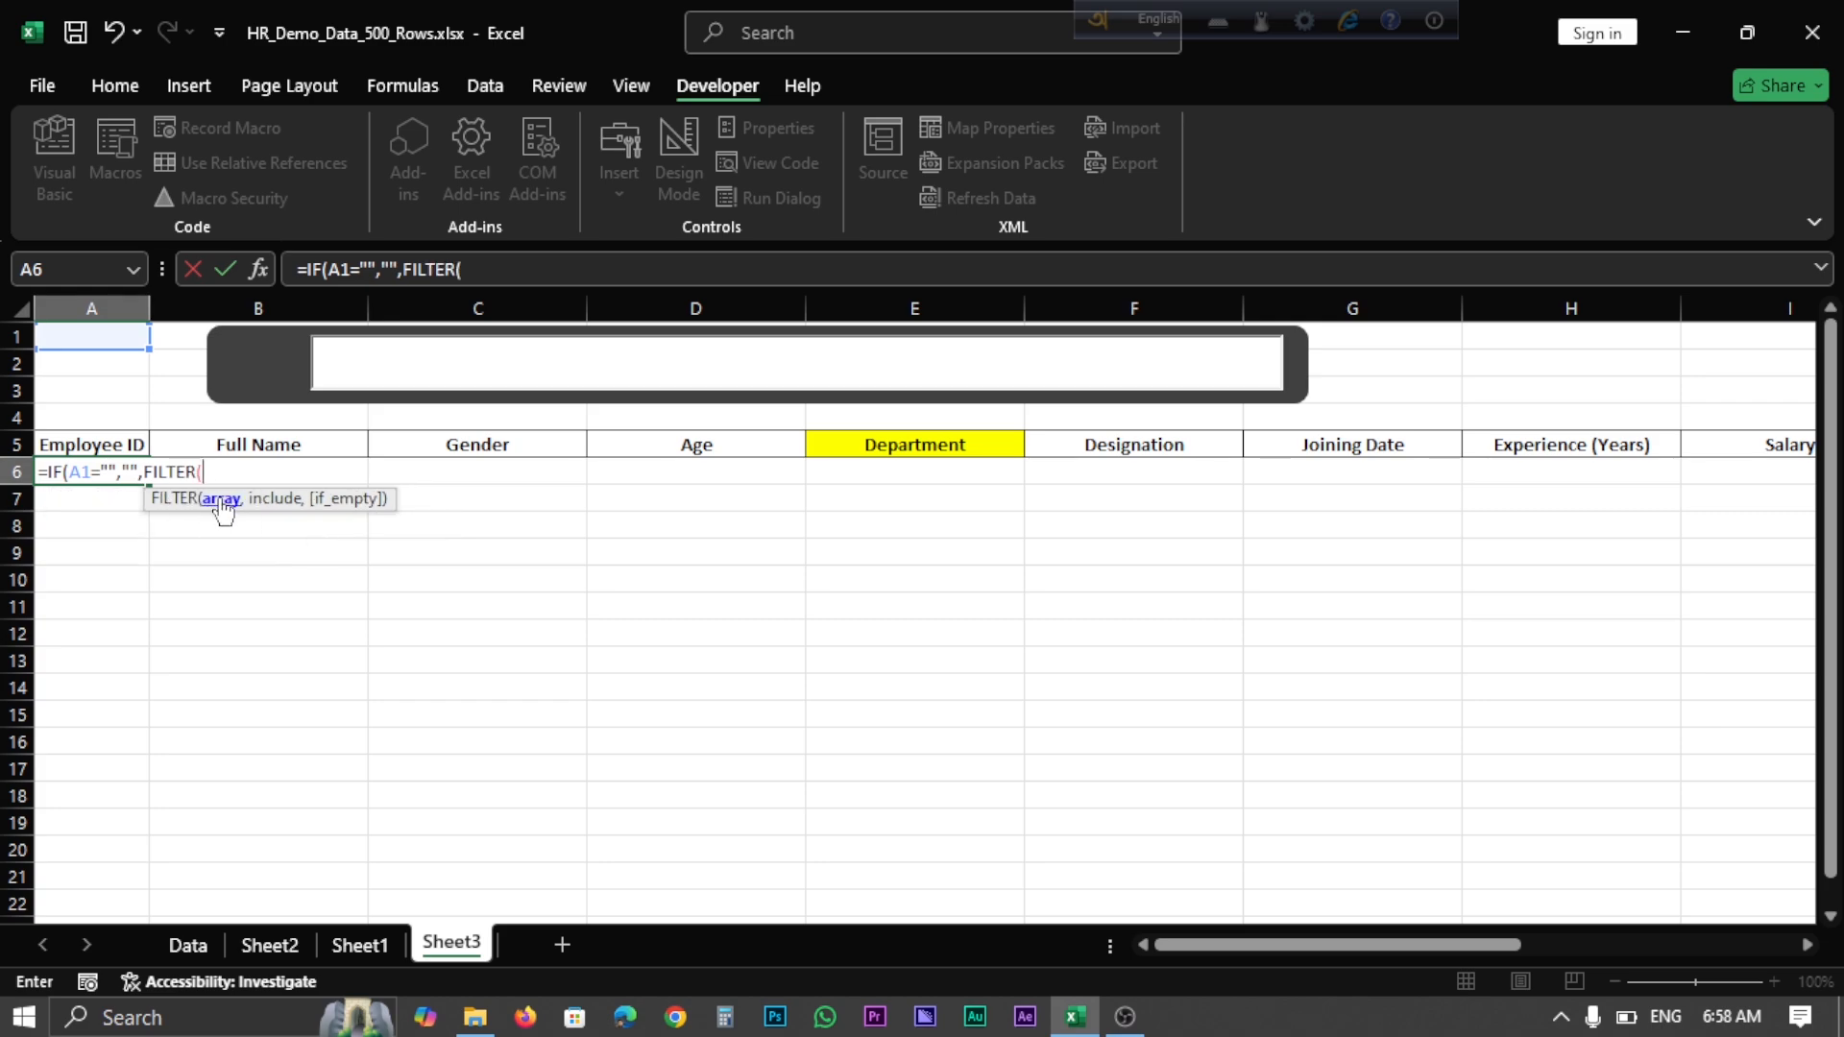
{"action": "left_click", "coordinate": [187, 945]}
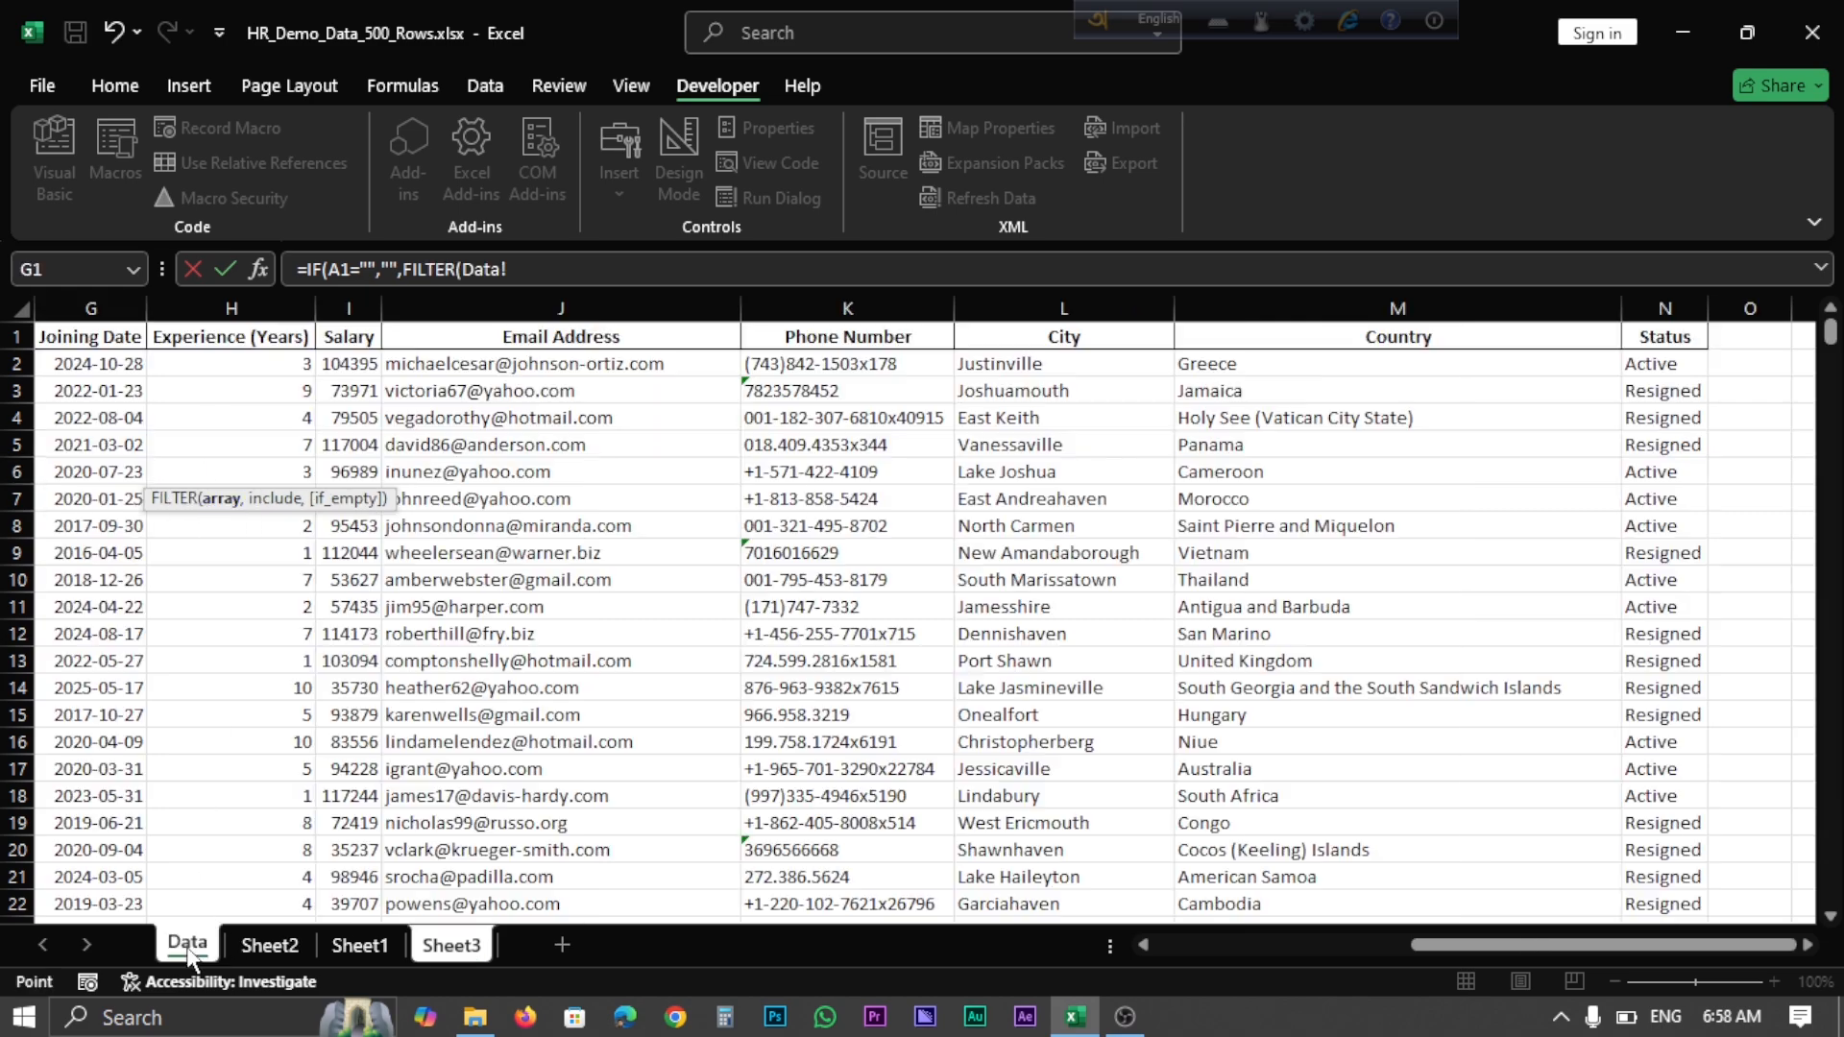
{"action": "scroll", "coordinate": [276, 400], "scroll_direction": "left", "scroll_amount": 3}
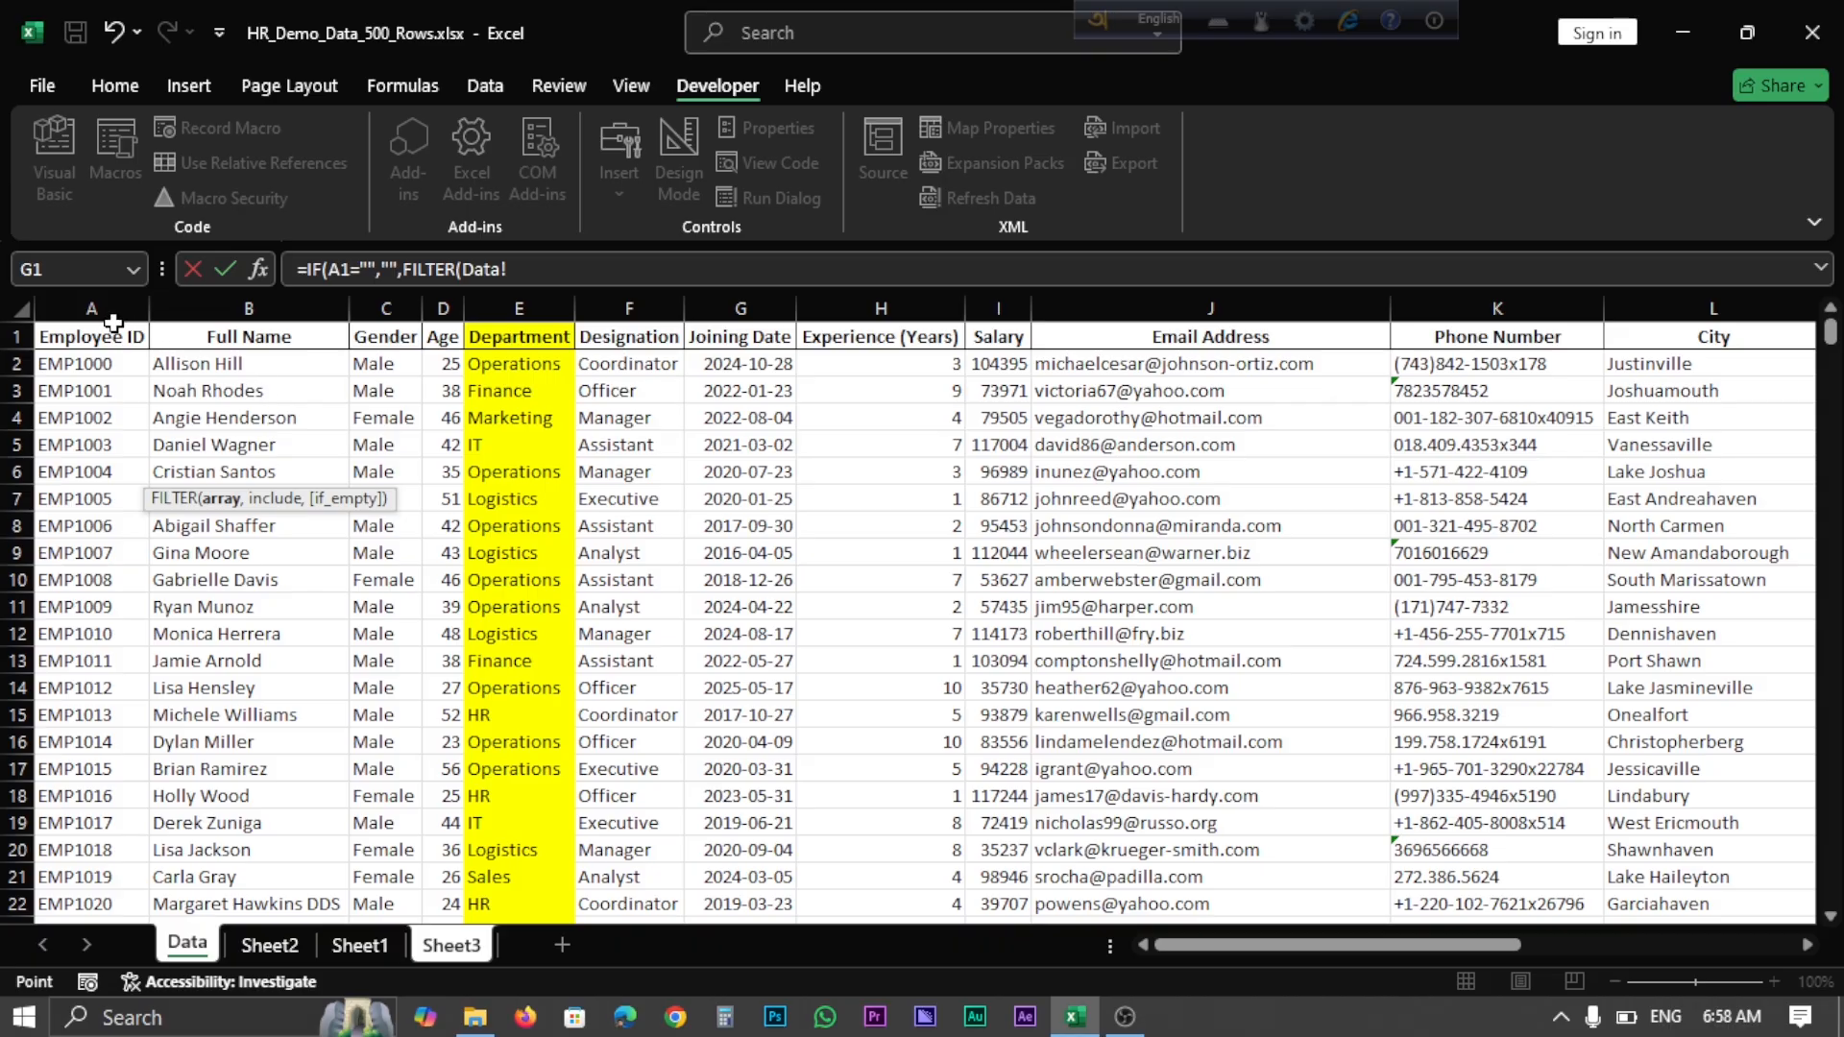
{"action": "left_click_drag", "start_coordinate": [85, 305], "coordinate": [1661, 269]}
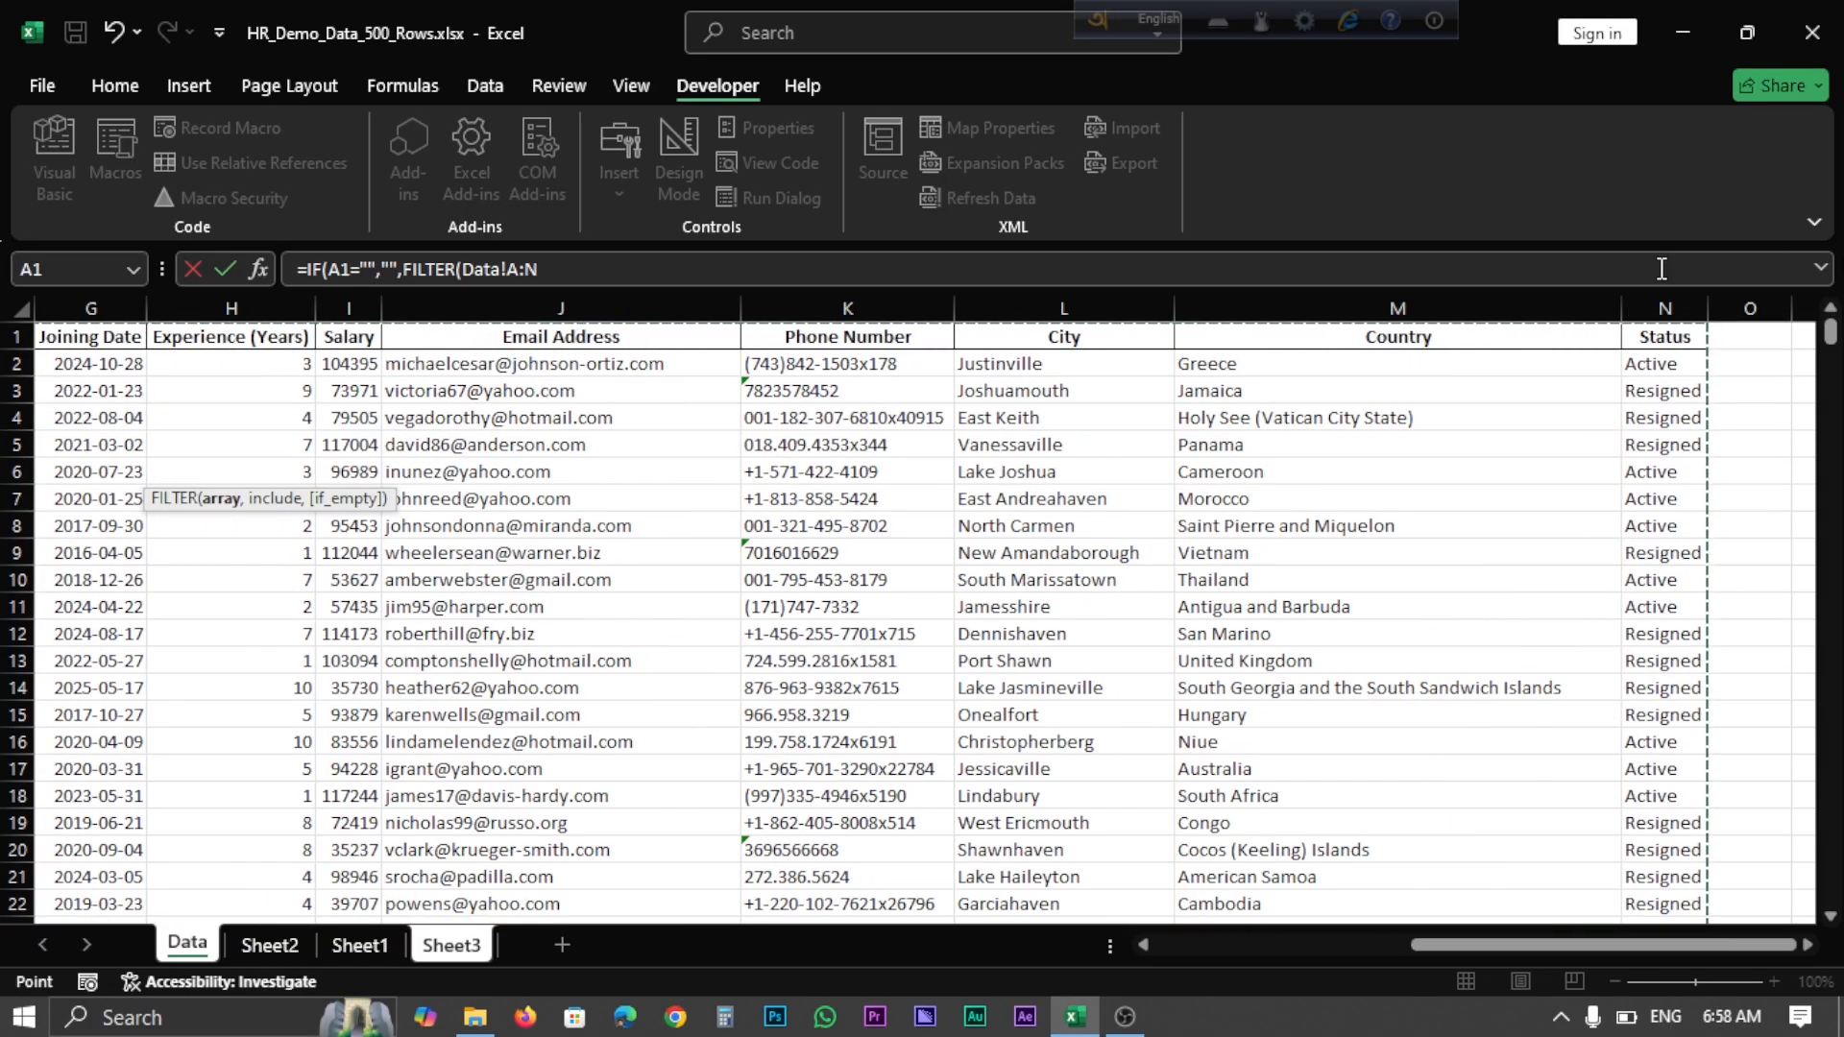
{"action": "type", "text": ","}
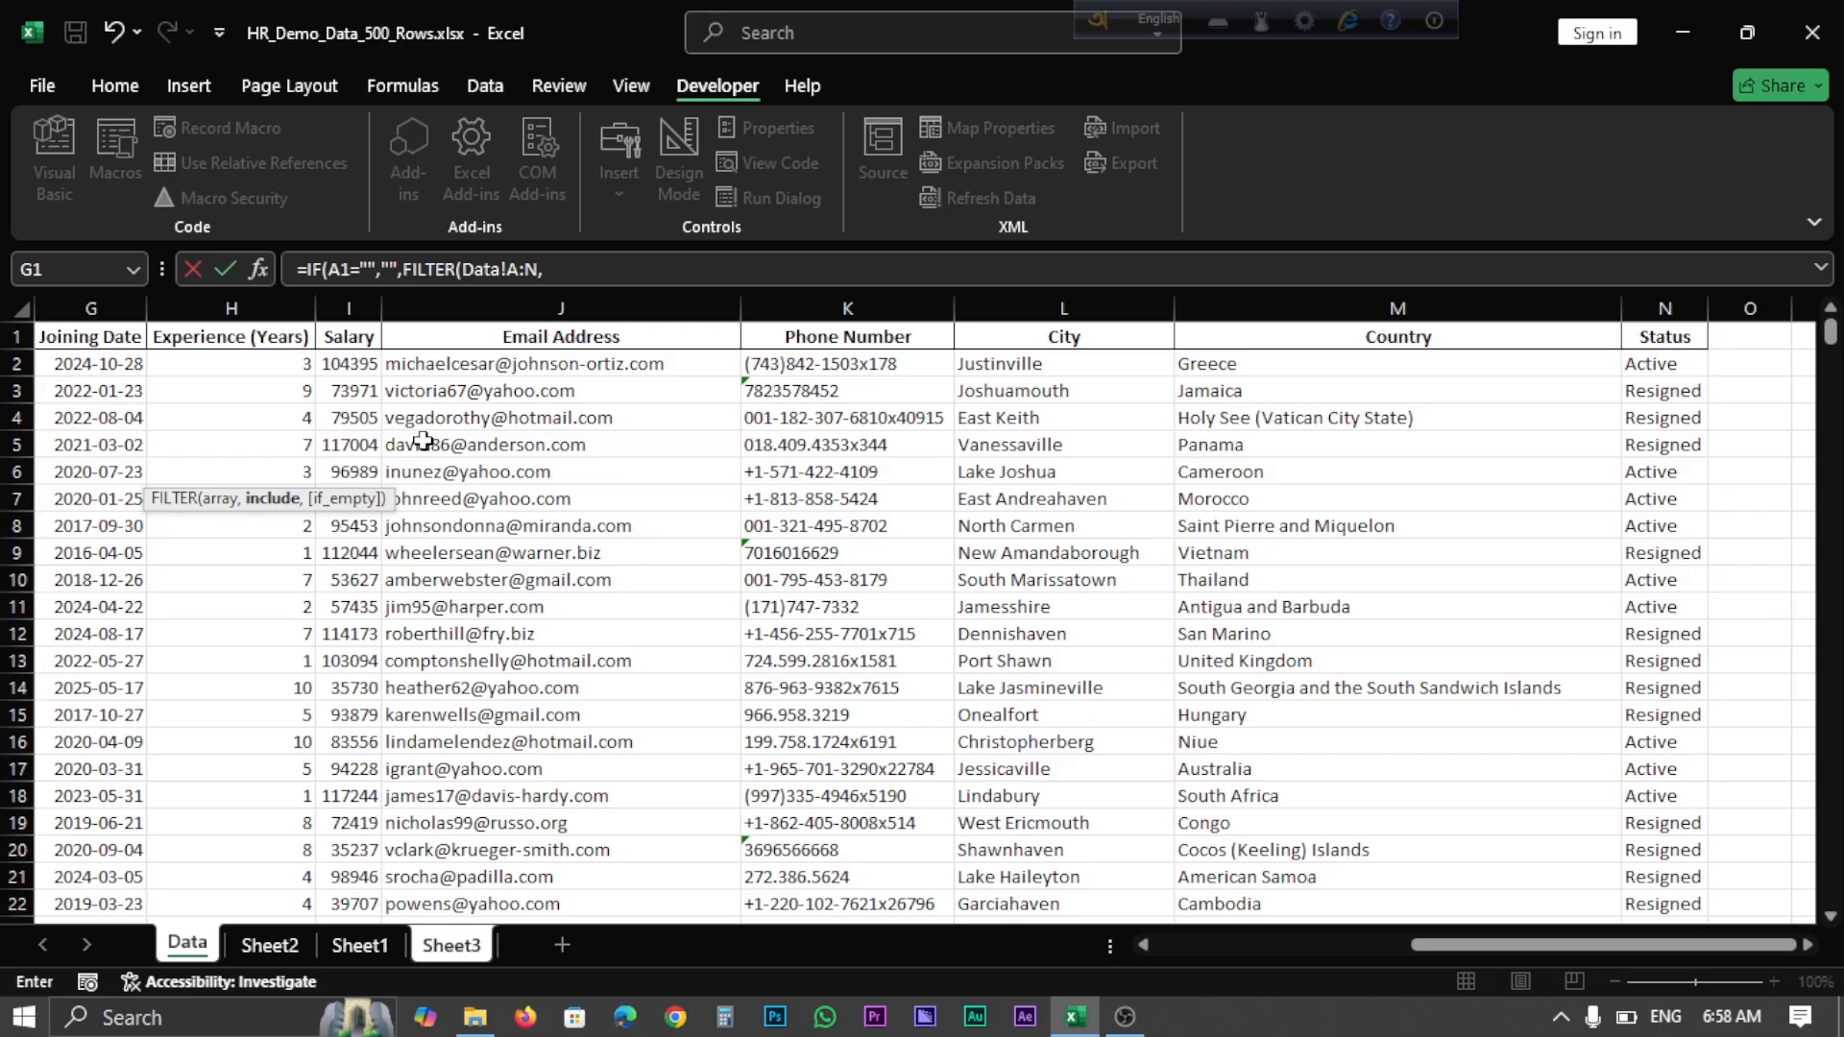
Add ISNUMBER with a nested SEARCH function as the include argument of the FILTER formula
{"action": "left_click", "coordinate": [617, 262]}
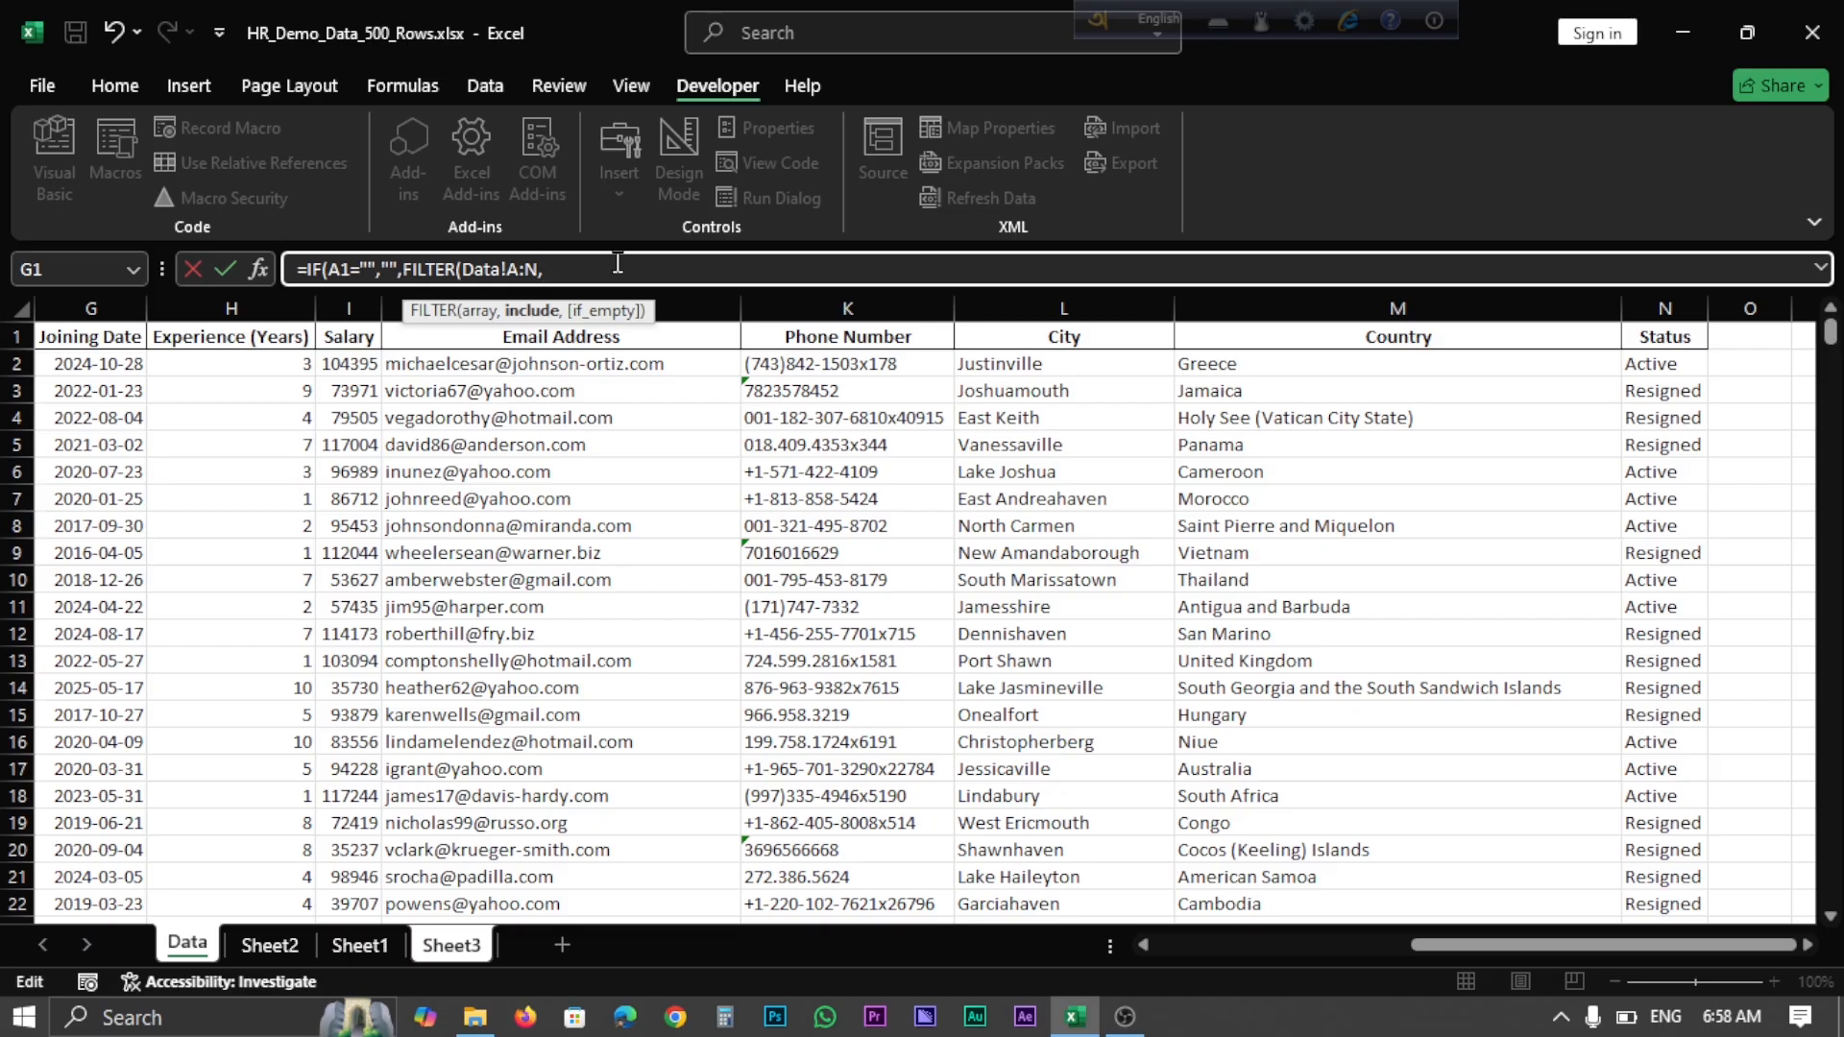
{"action": "type", "text": "ISNU"}
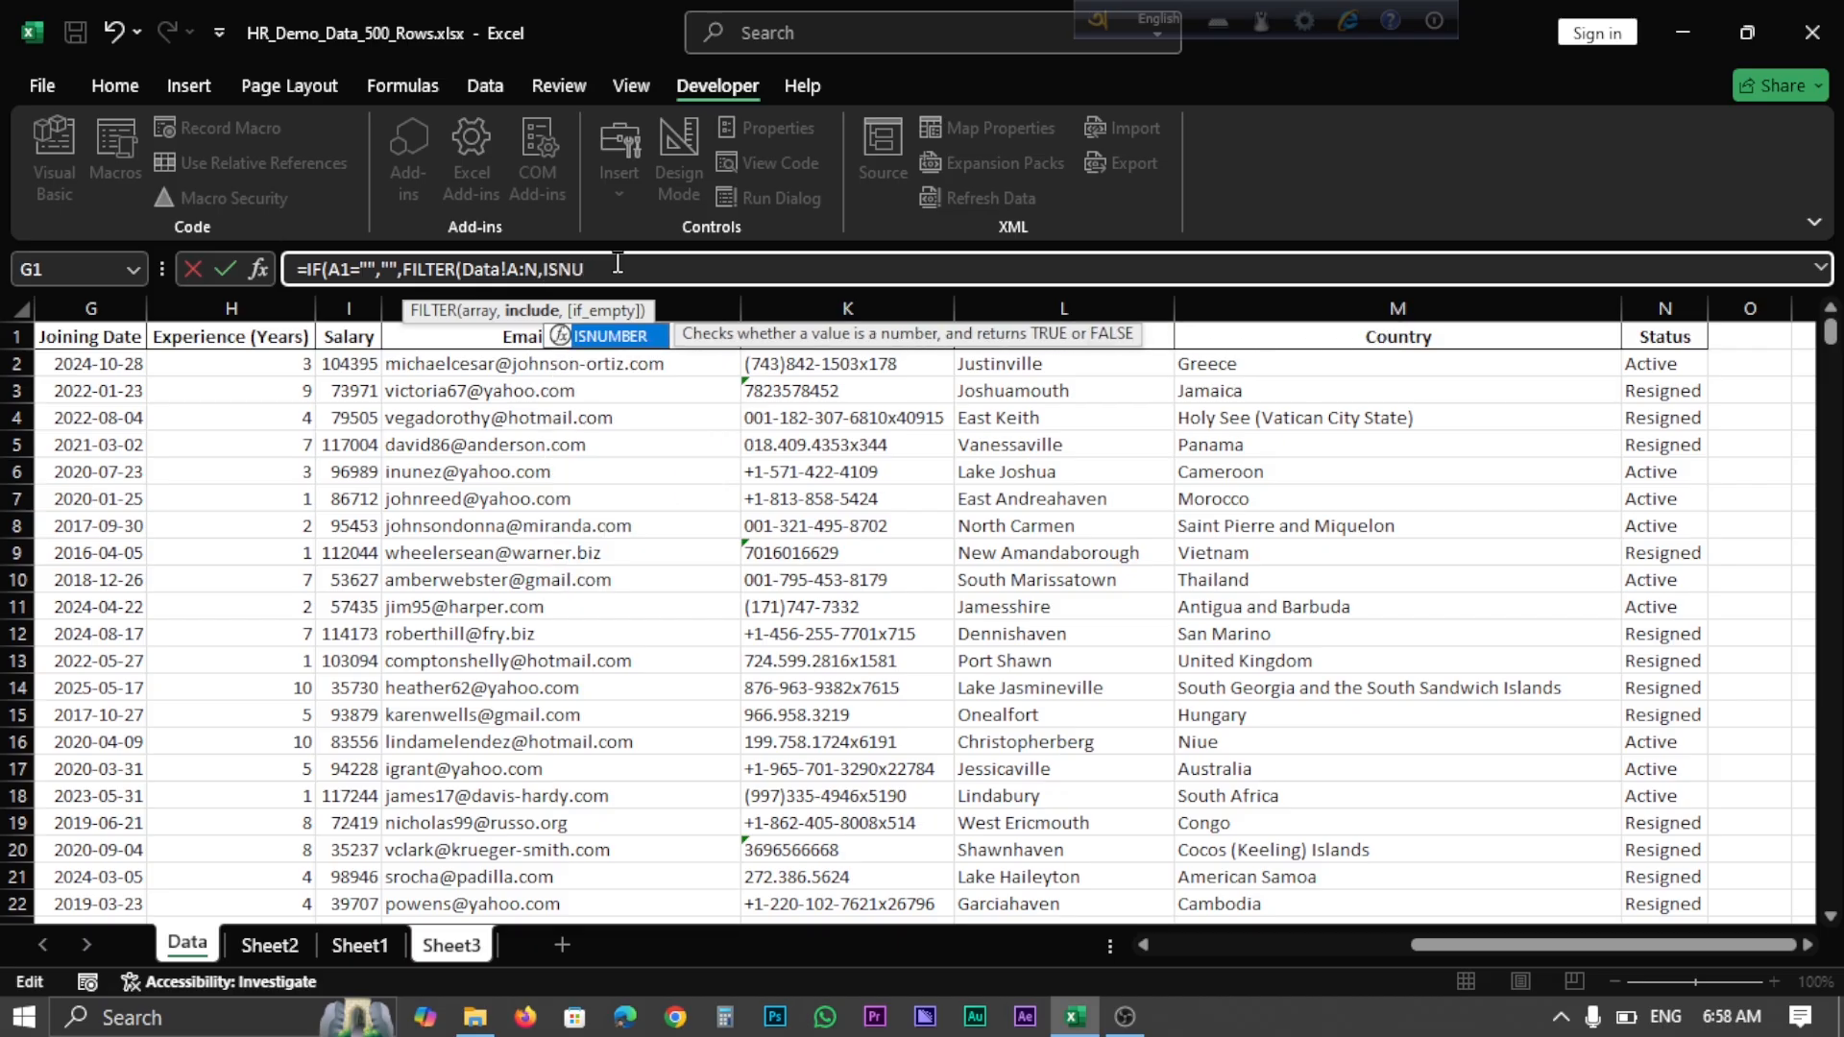
{"action": "key", "text": "Tab"}
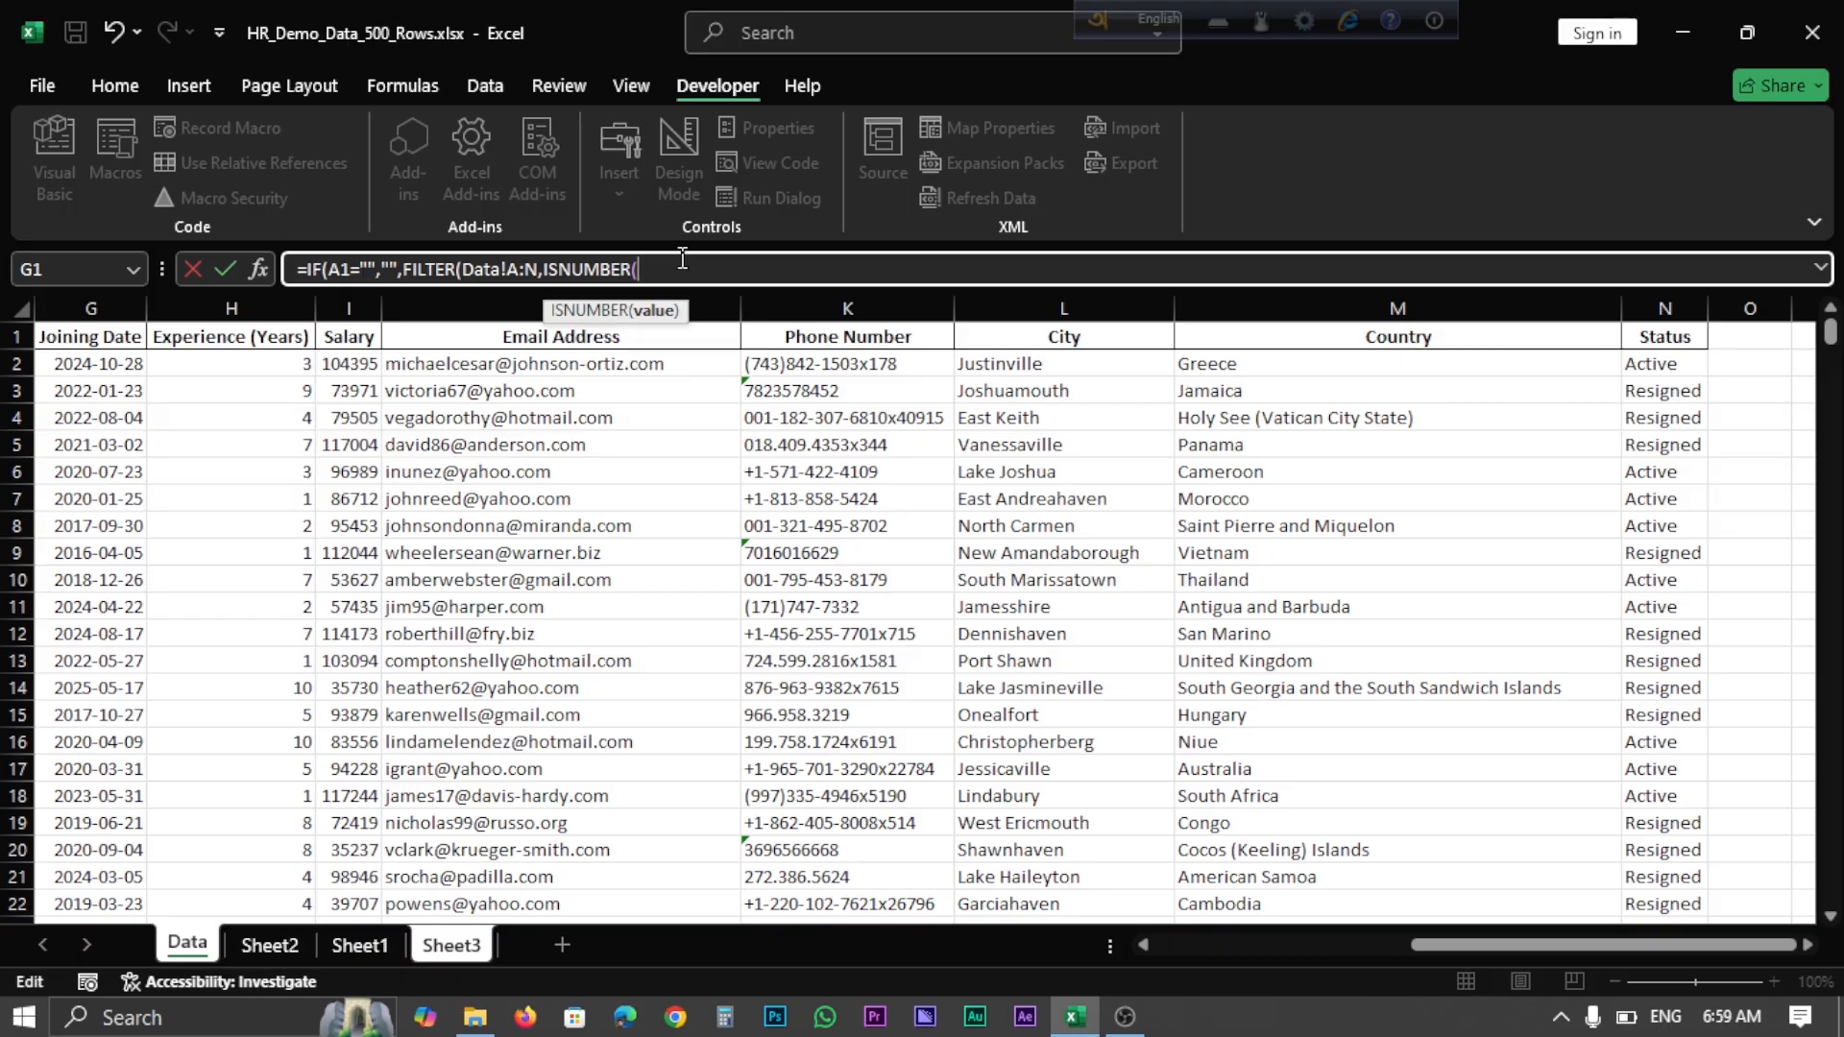
{"action": "type", "text": "SEAR"}
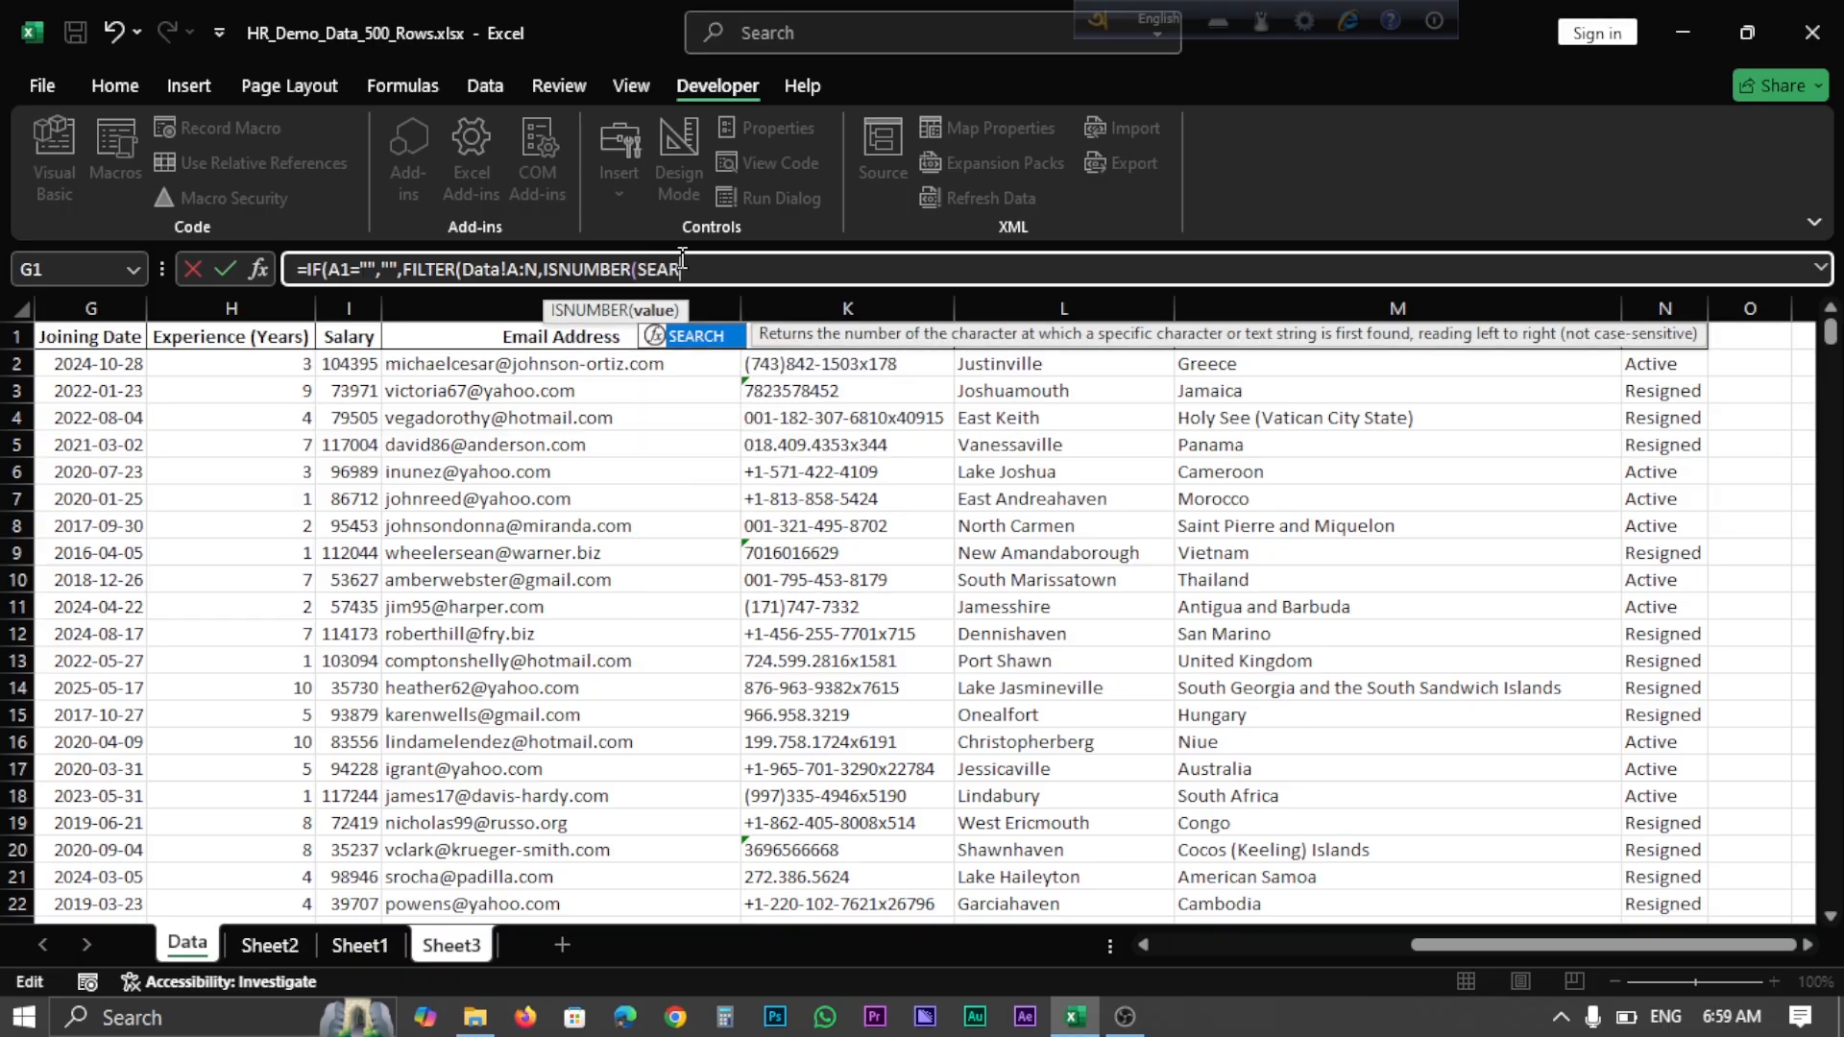
{"action": "key", "text": "Tab"}
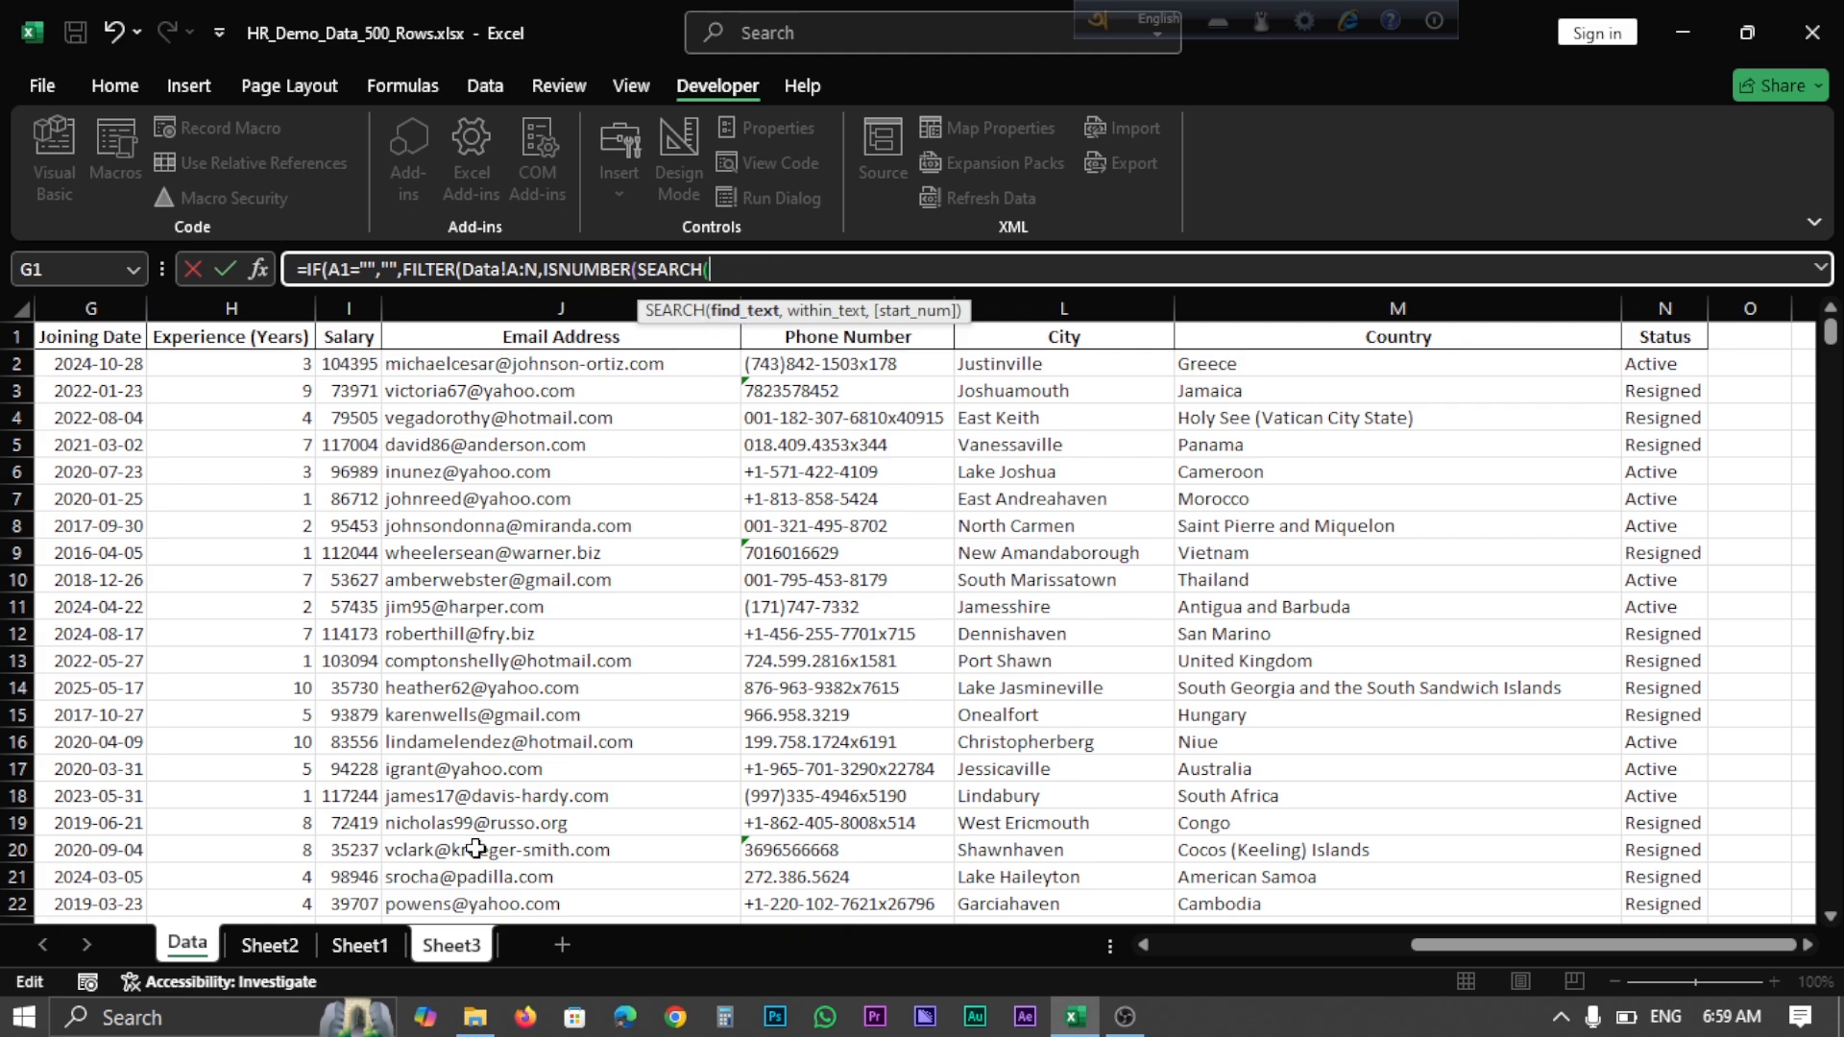
Set SEARCH to find Sheet3!A1 within column A of the Data sheet, and close the SEARCH and ISNUMBER functions
{"action": "left_click", "coordinate": [451, 943]}
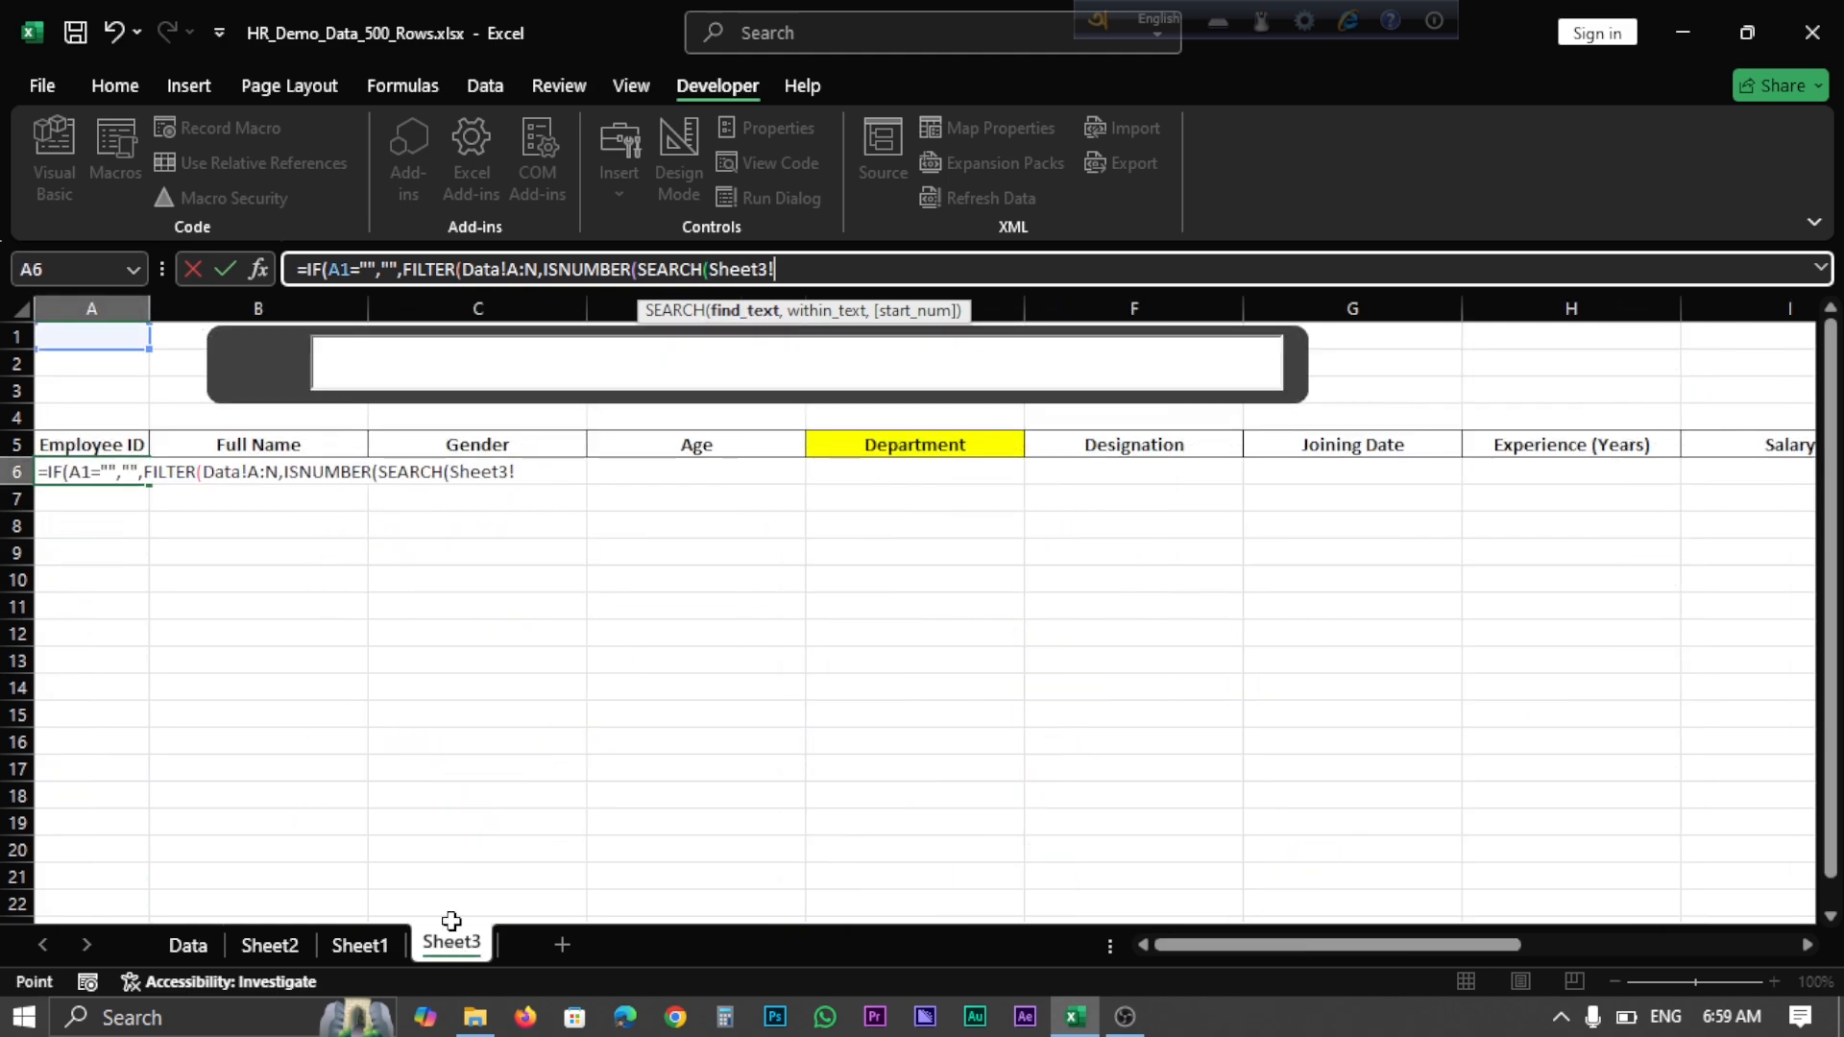
{"action": "left_click", "coordinate": [106, 332]}
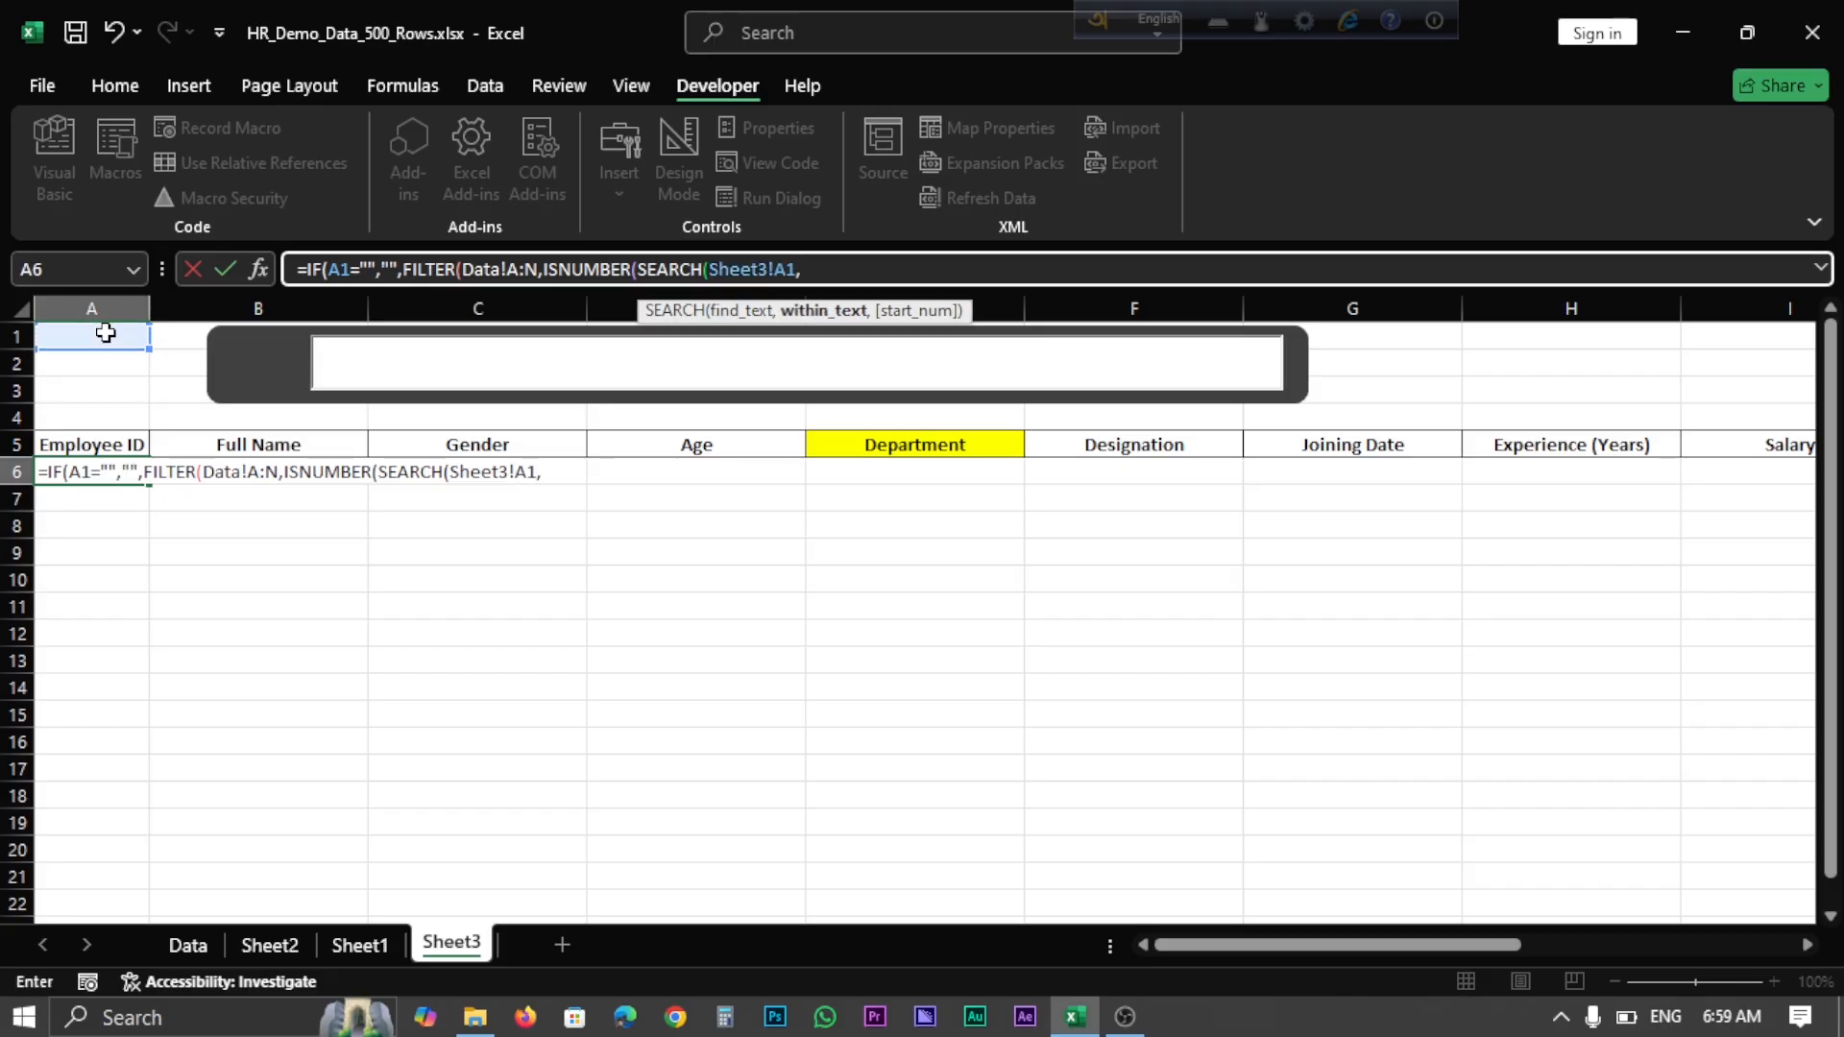
{"action": "type", "text": ","}
{"action": "left_click", "coordinate": [192, 949]}
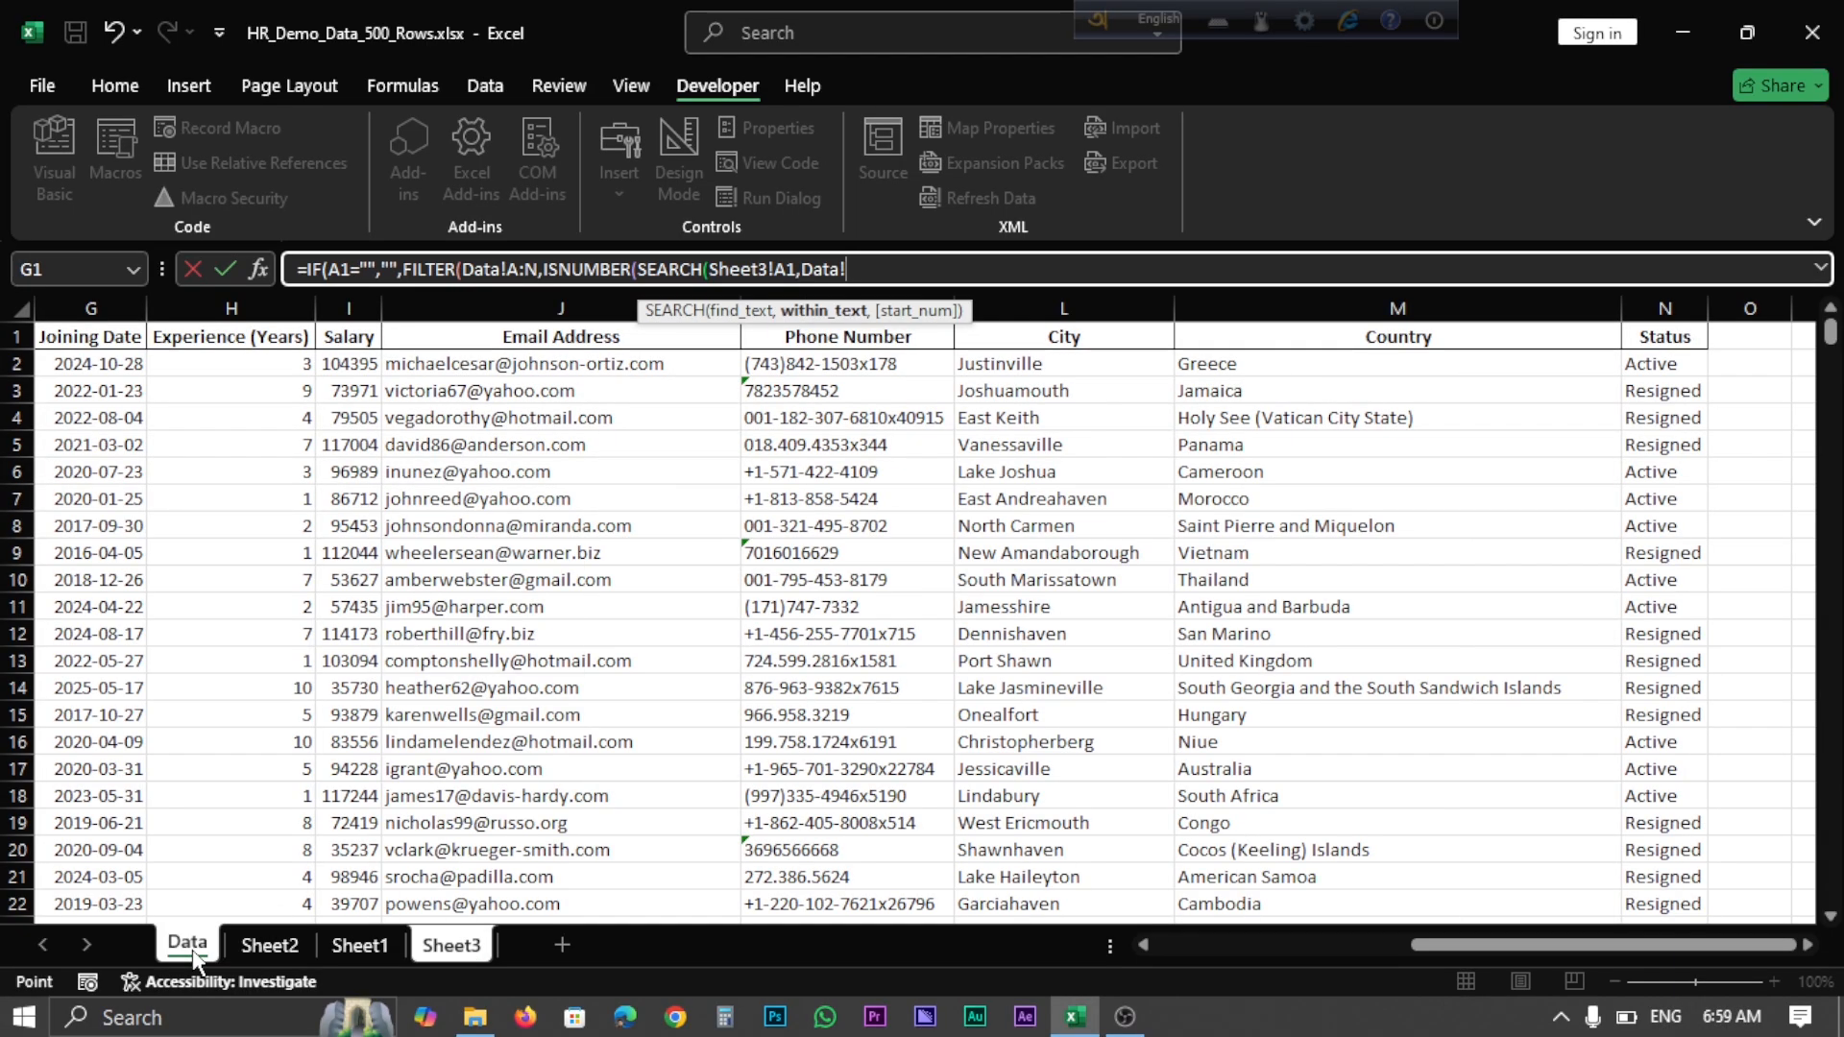
{"action": "scroll", "coordinate": [120, 538], "scroll_direction": "left", "scroll_amount": 3}
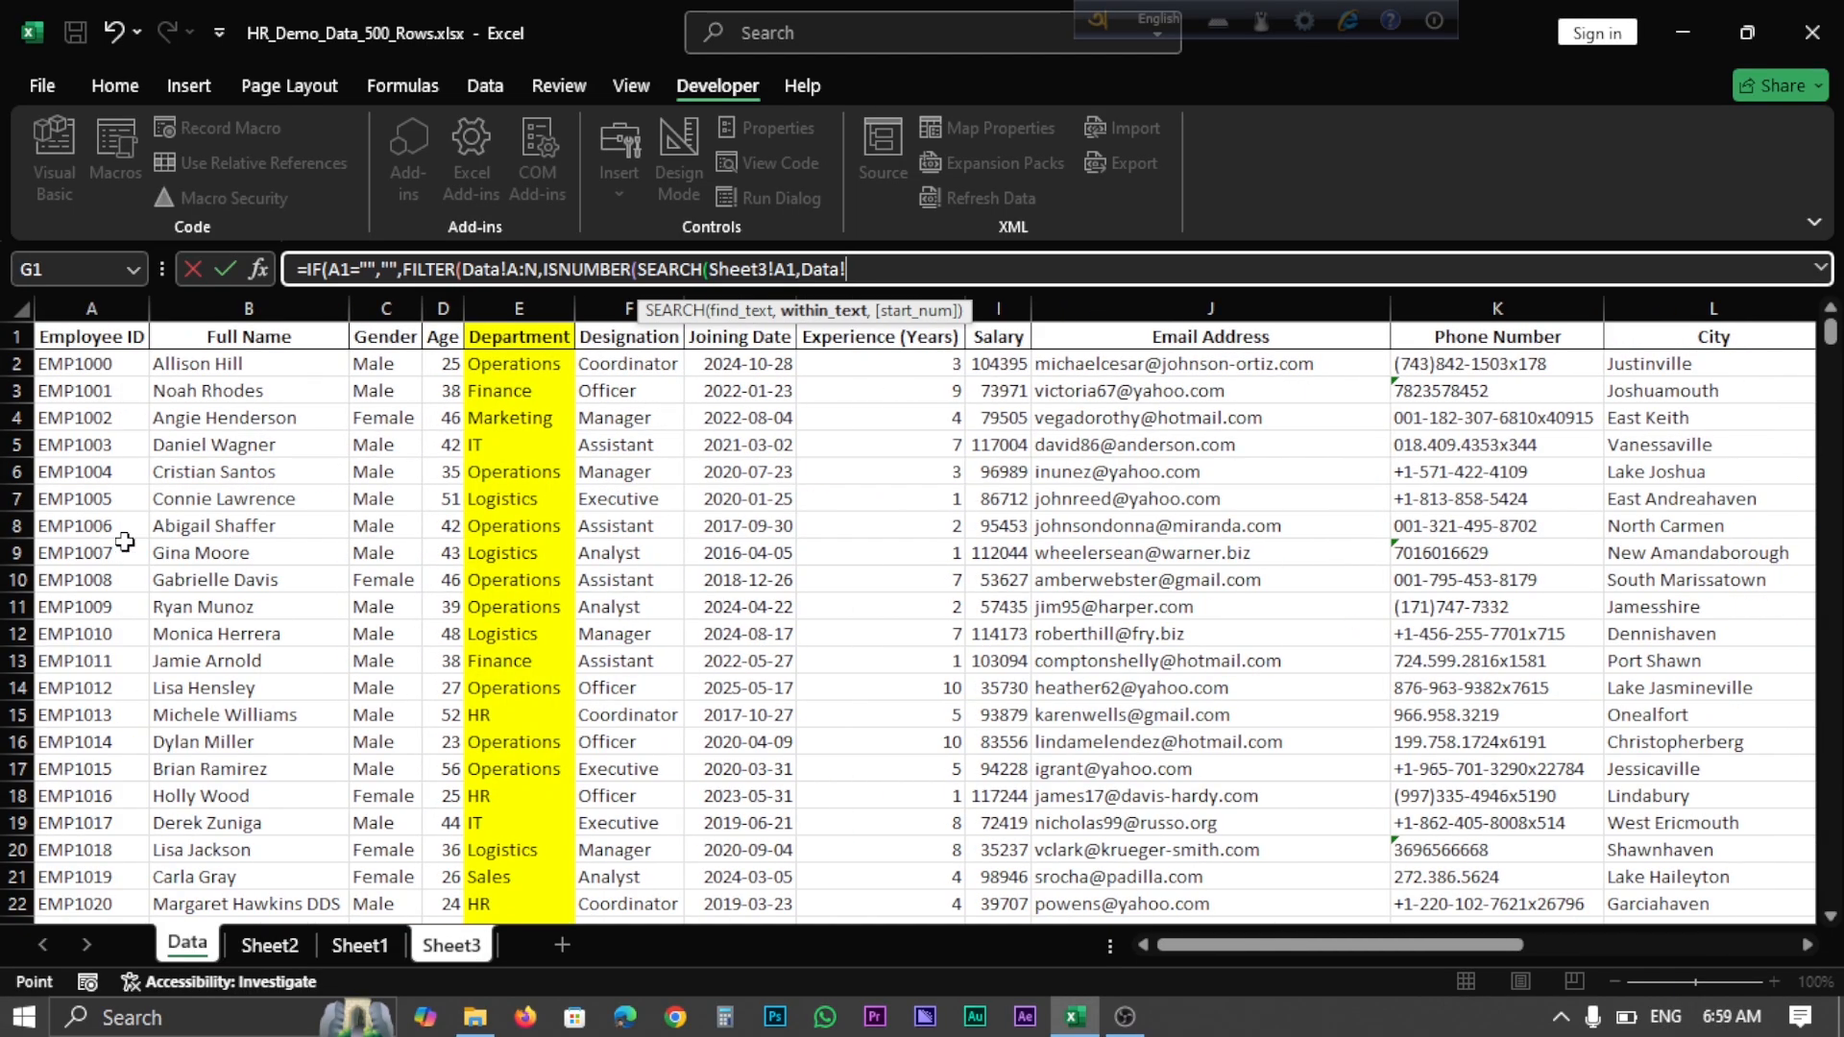
{"action": "left_click", "coordinate": [85, 306]}
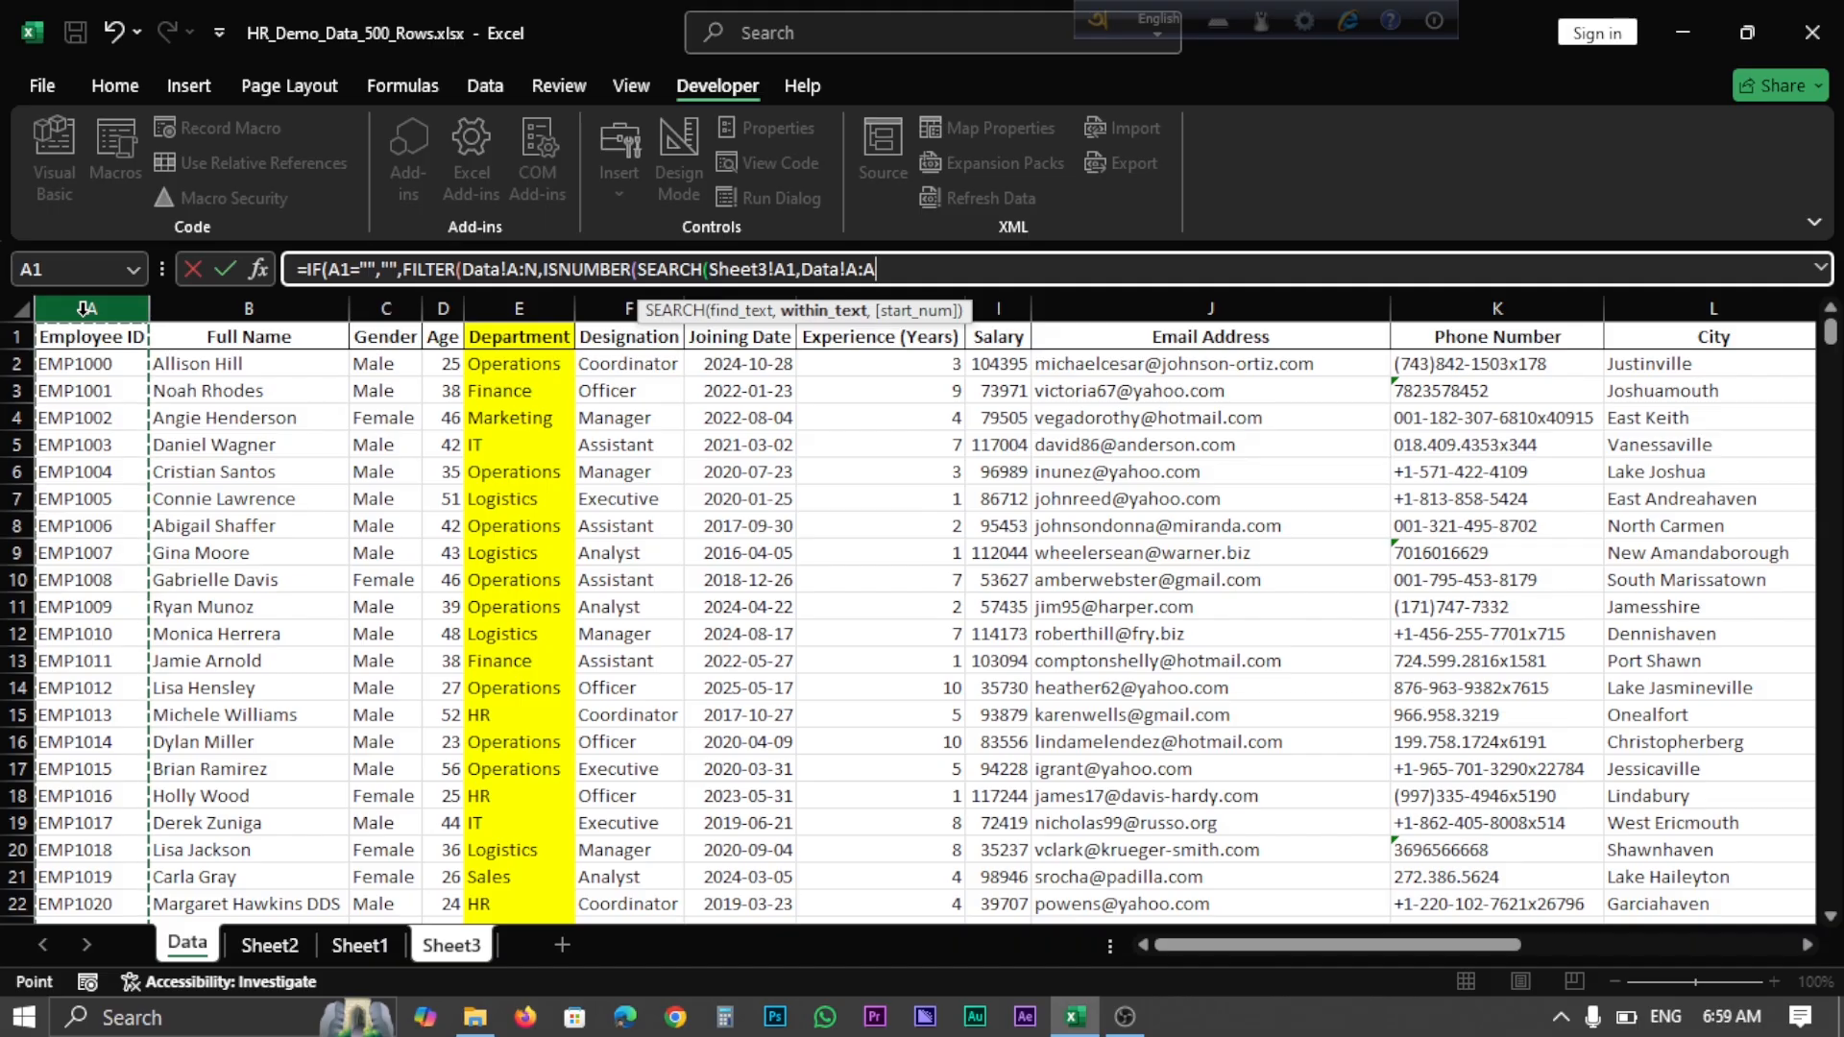
{"action": "type", "text": ")"}
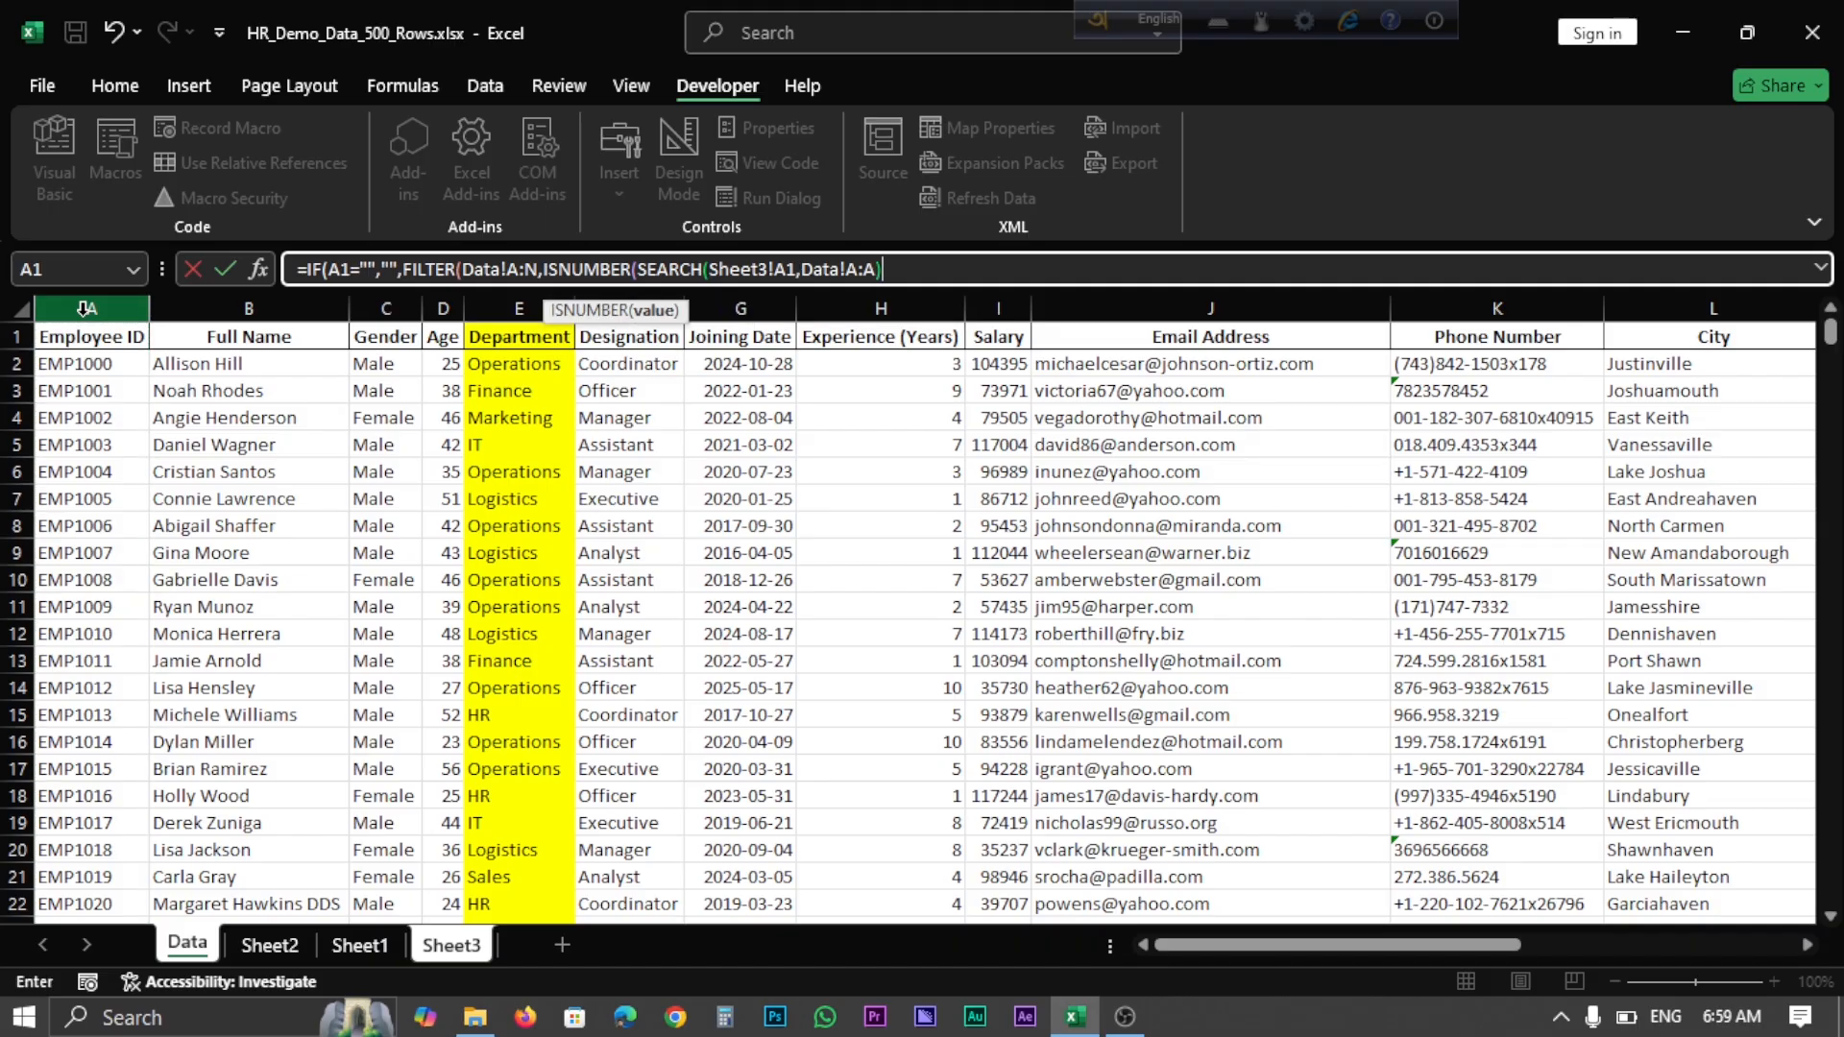
{"action": "type", "text": ")"}
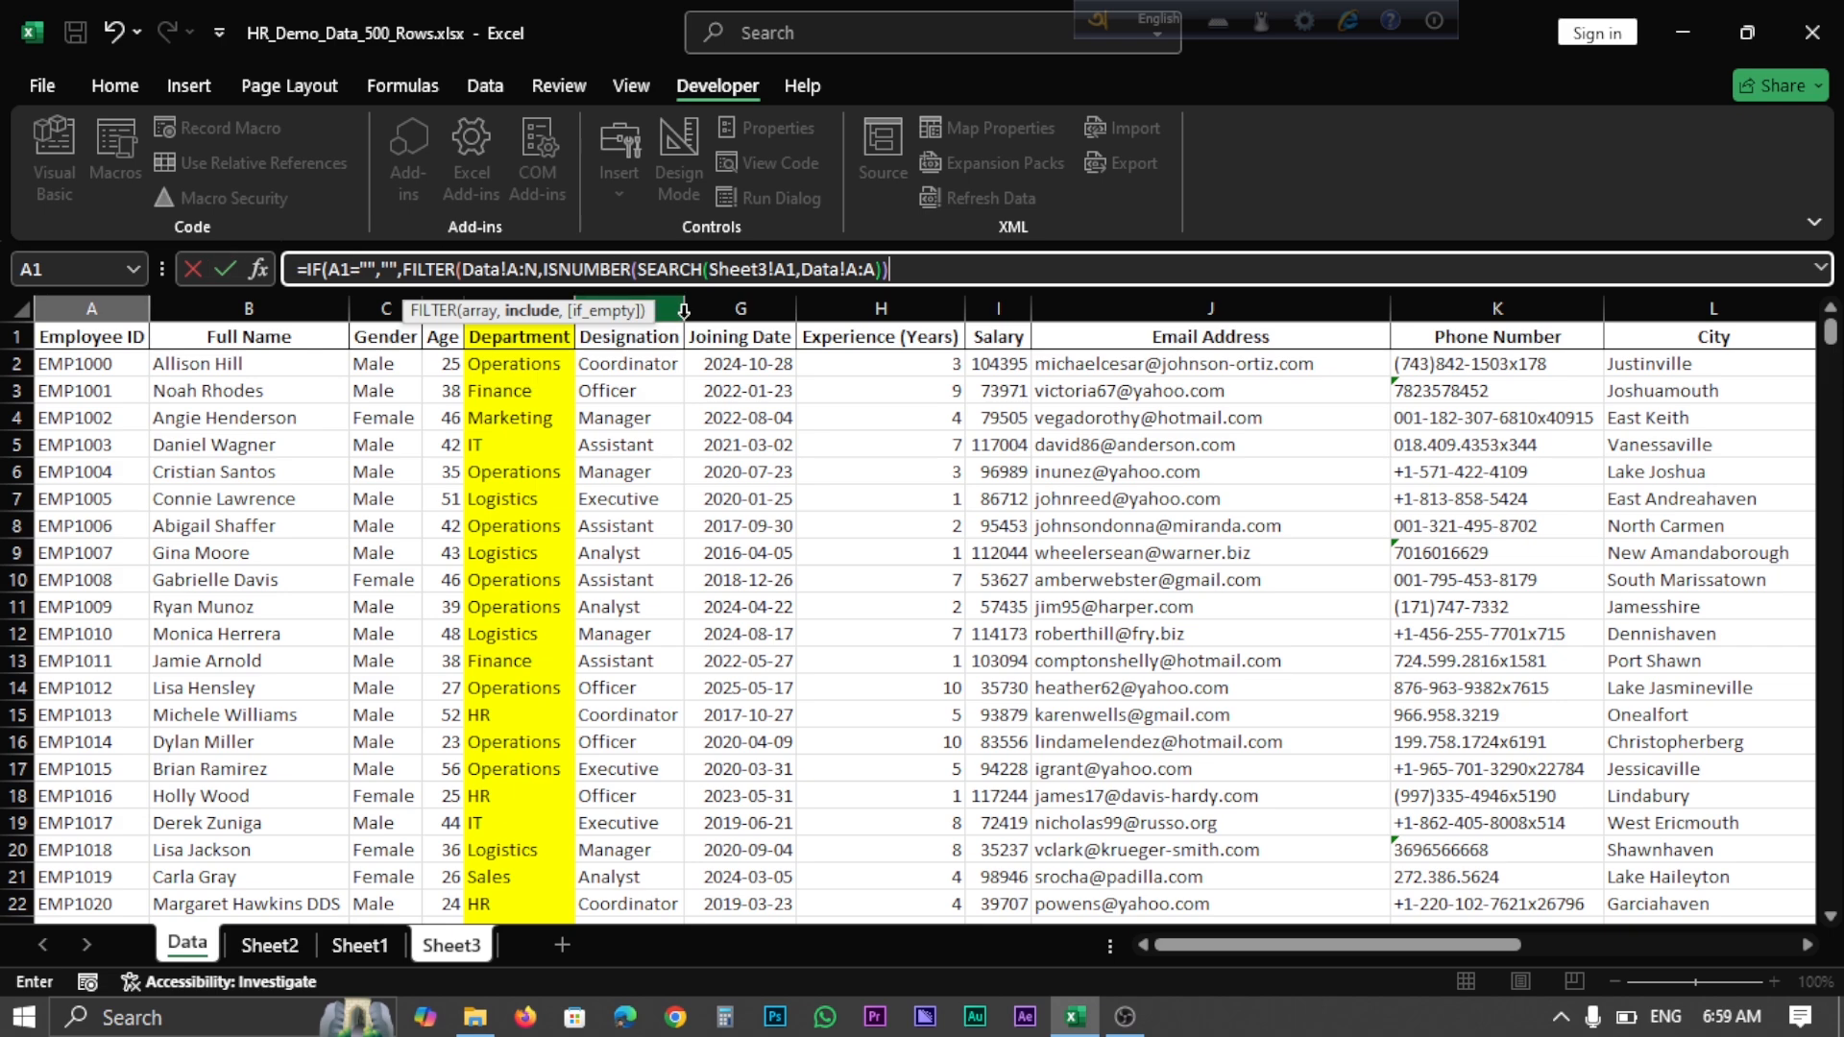
Complete the include condition with =TRUE, close the FILTER and IF functions, and commit the formula in A6
{"action": "type", "text": "=TRUE"}
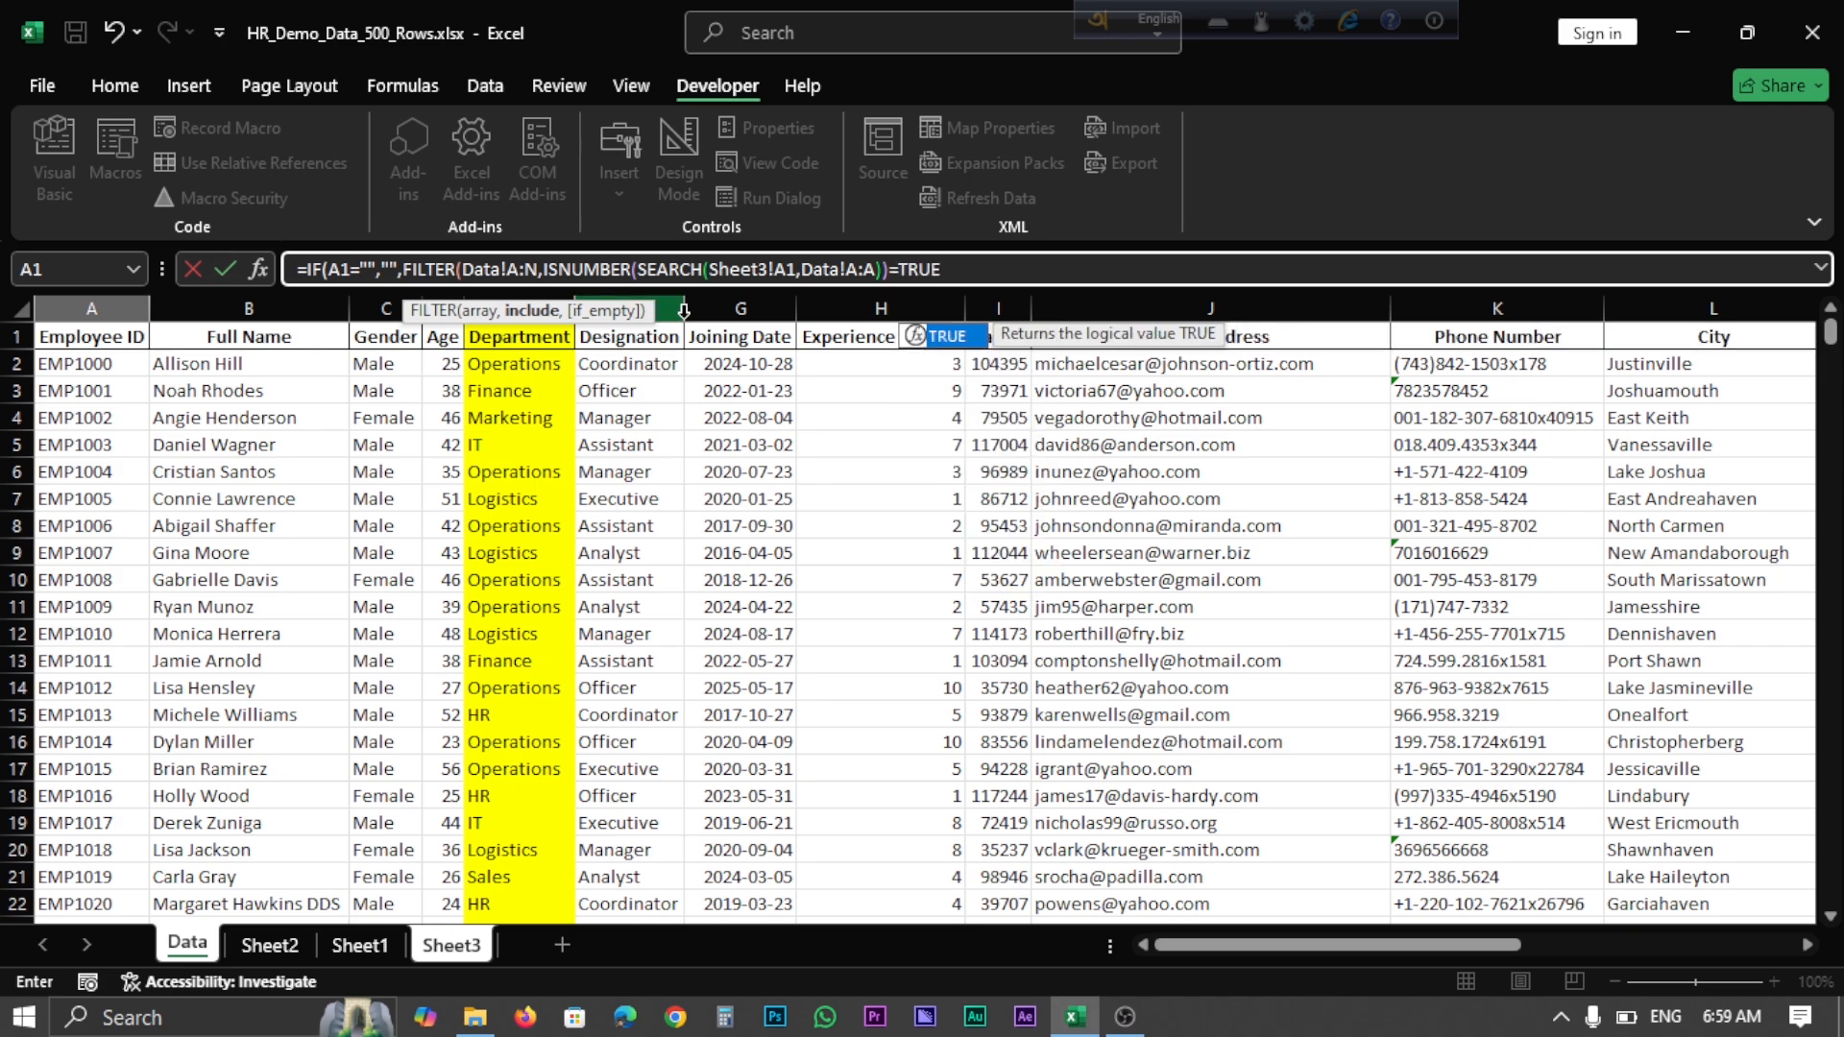
{"action": "key", "text": "Tab"}
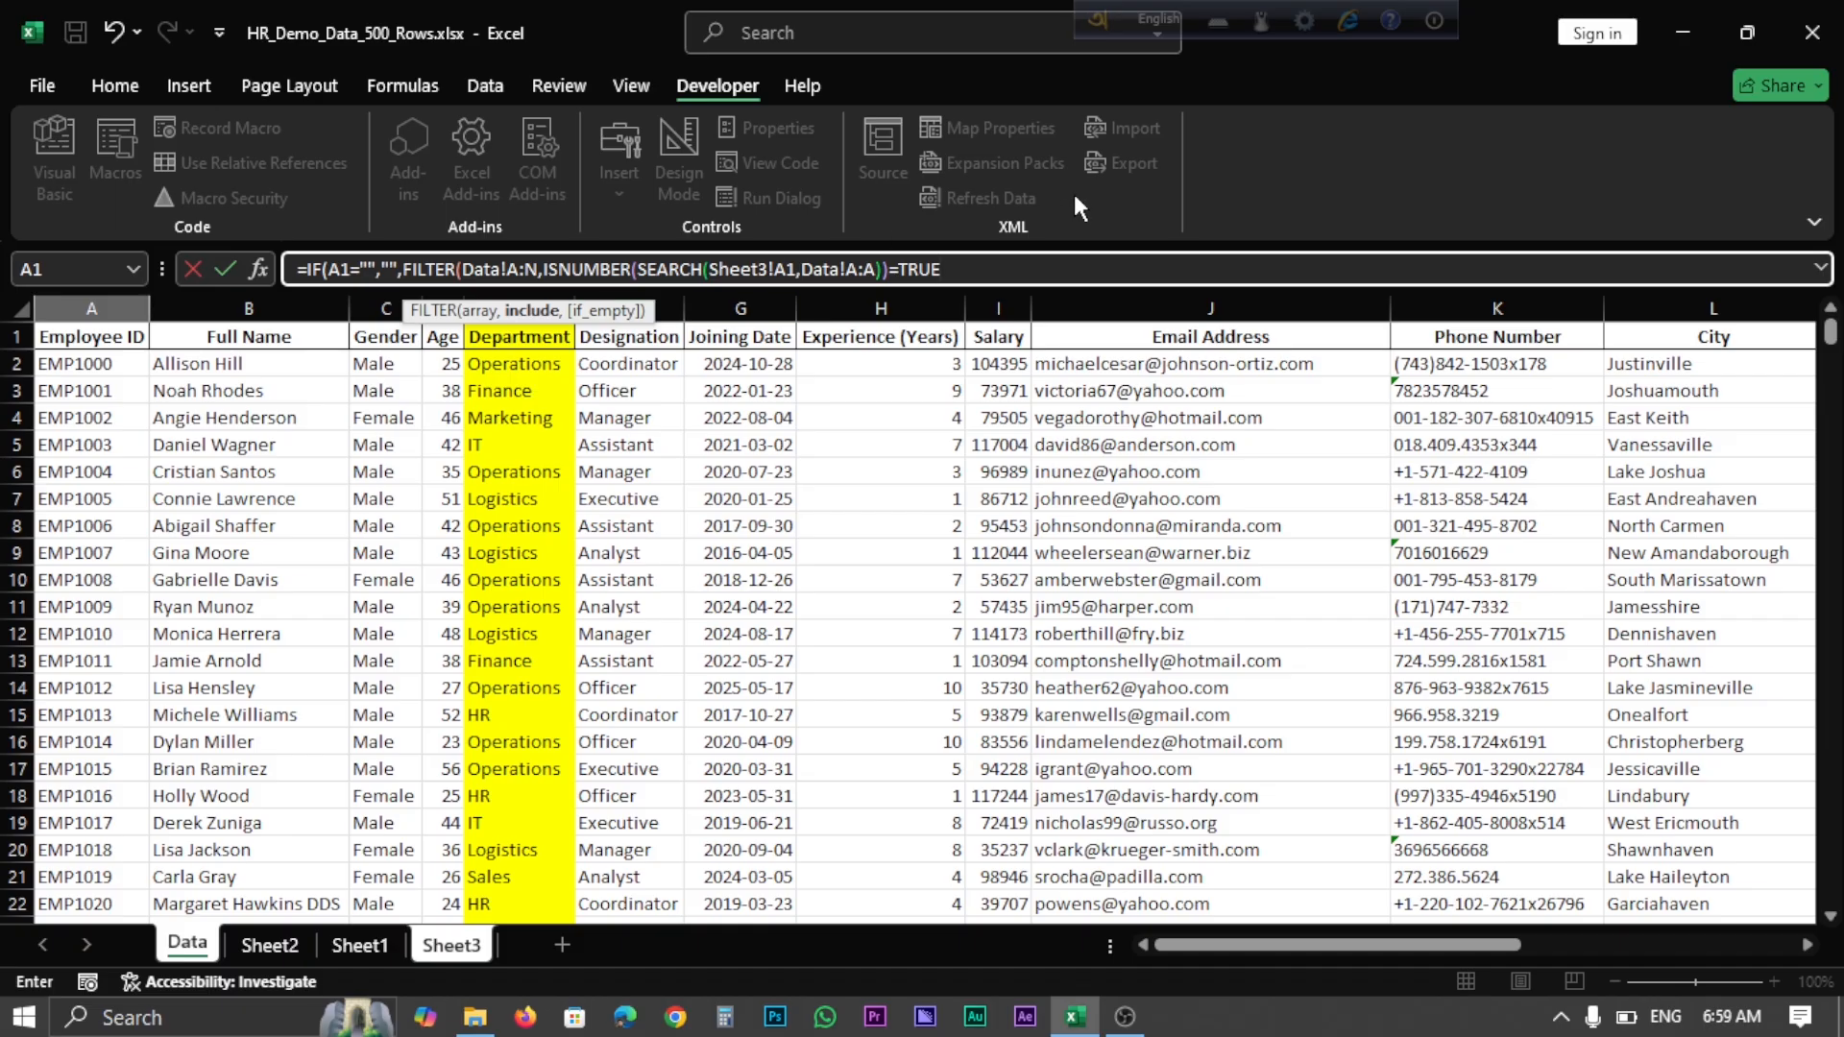
{"action": "left_click", "coordinate": [981, 270]}
{"action": "type", "text": ")"}
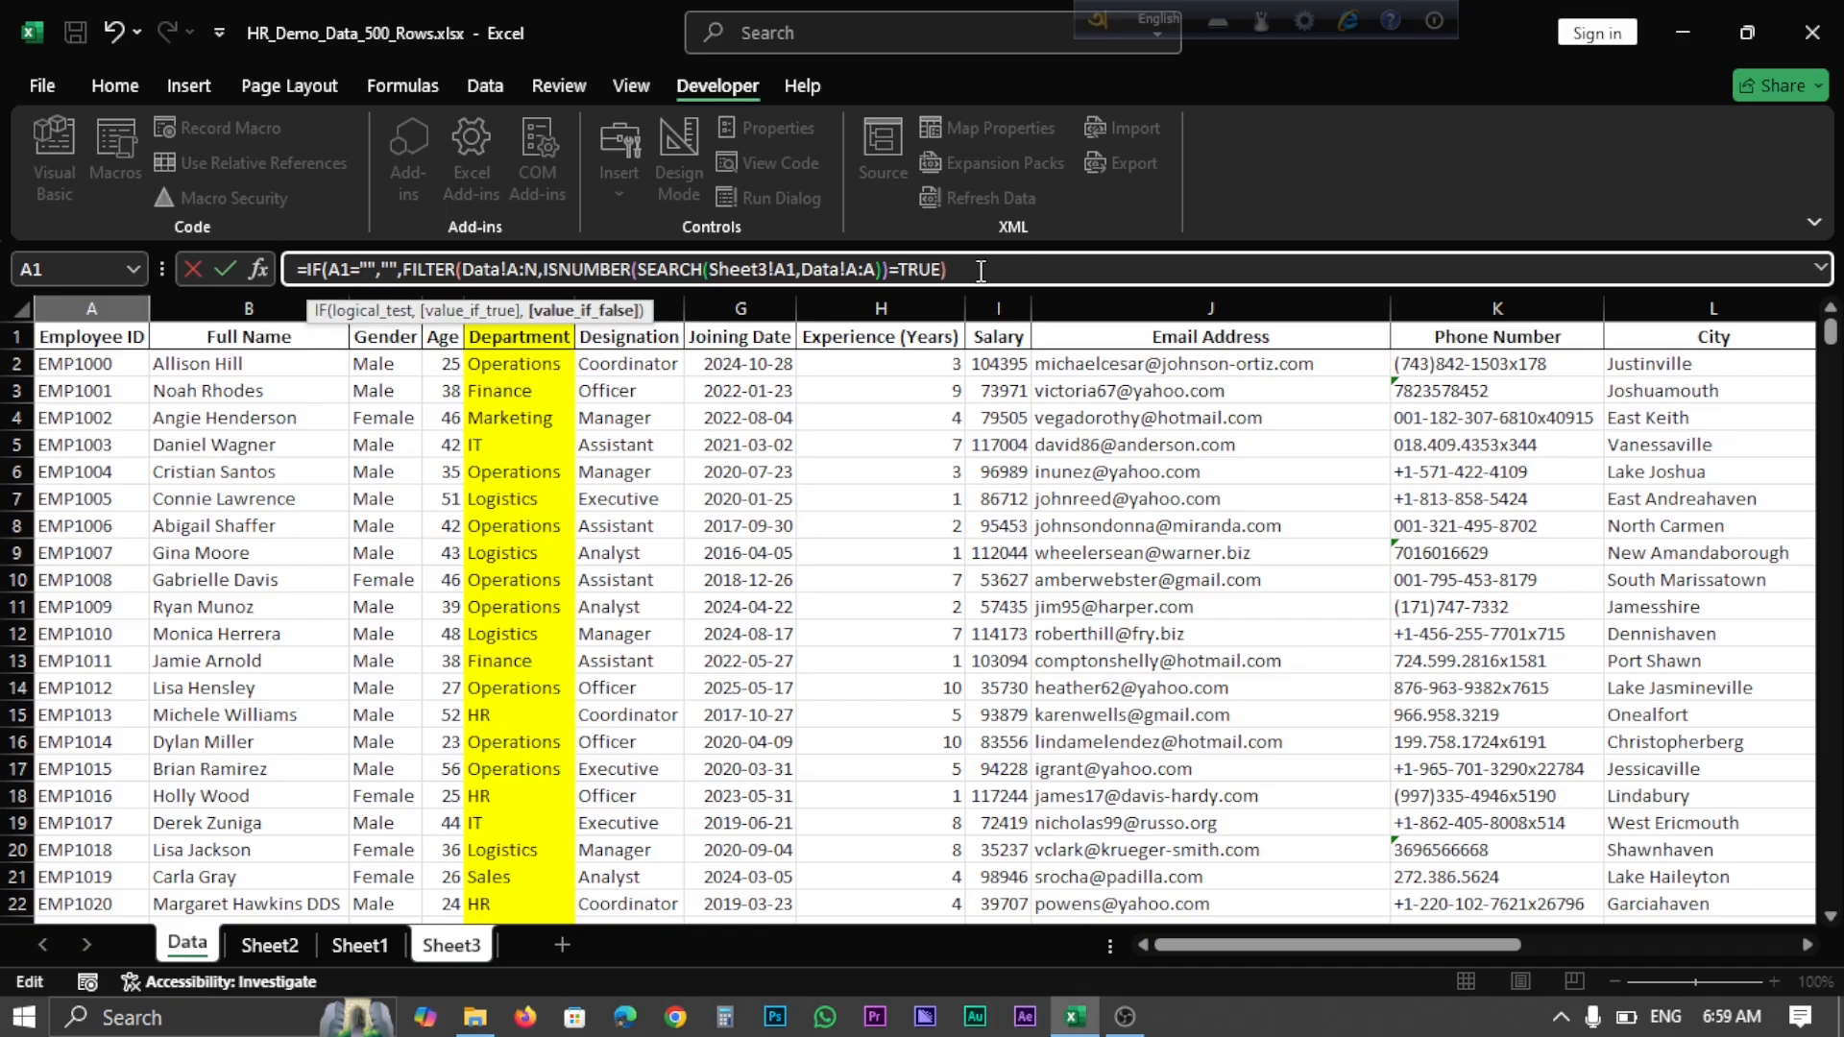
{"action": "type", "text": ")"}
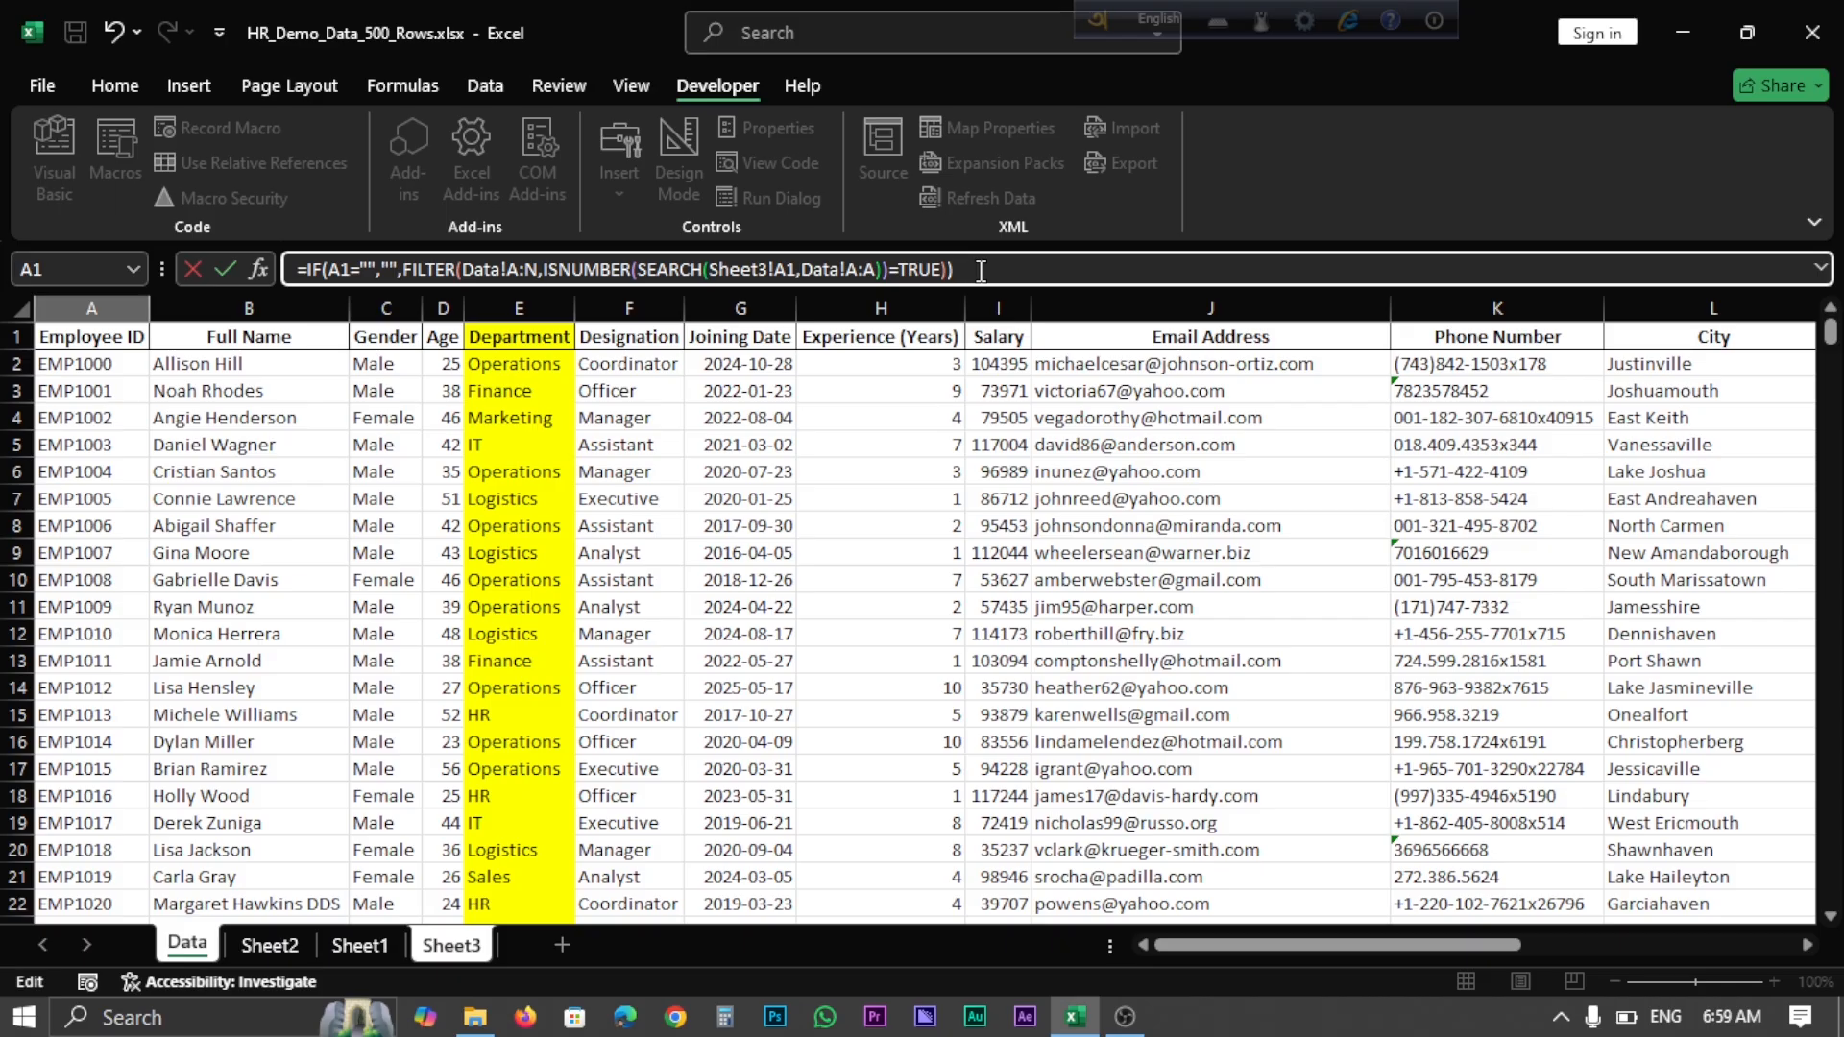
{"action": "key", "text": "Return"}
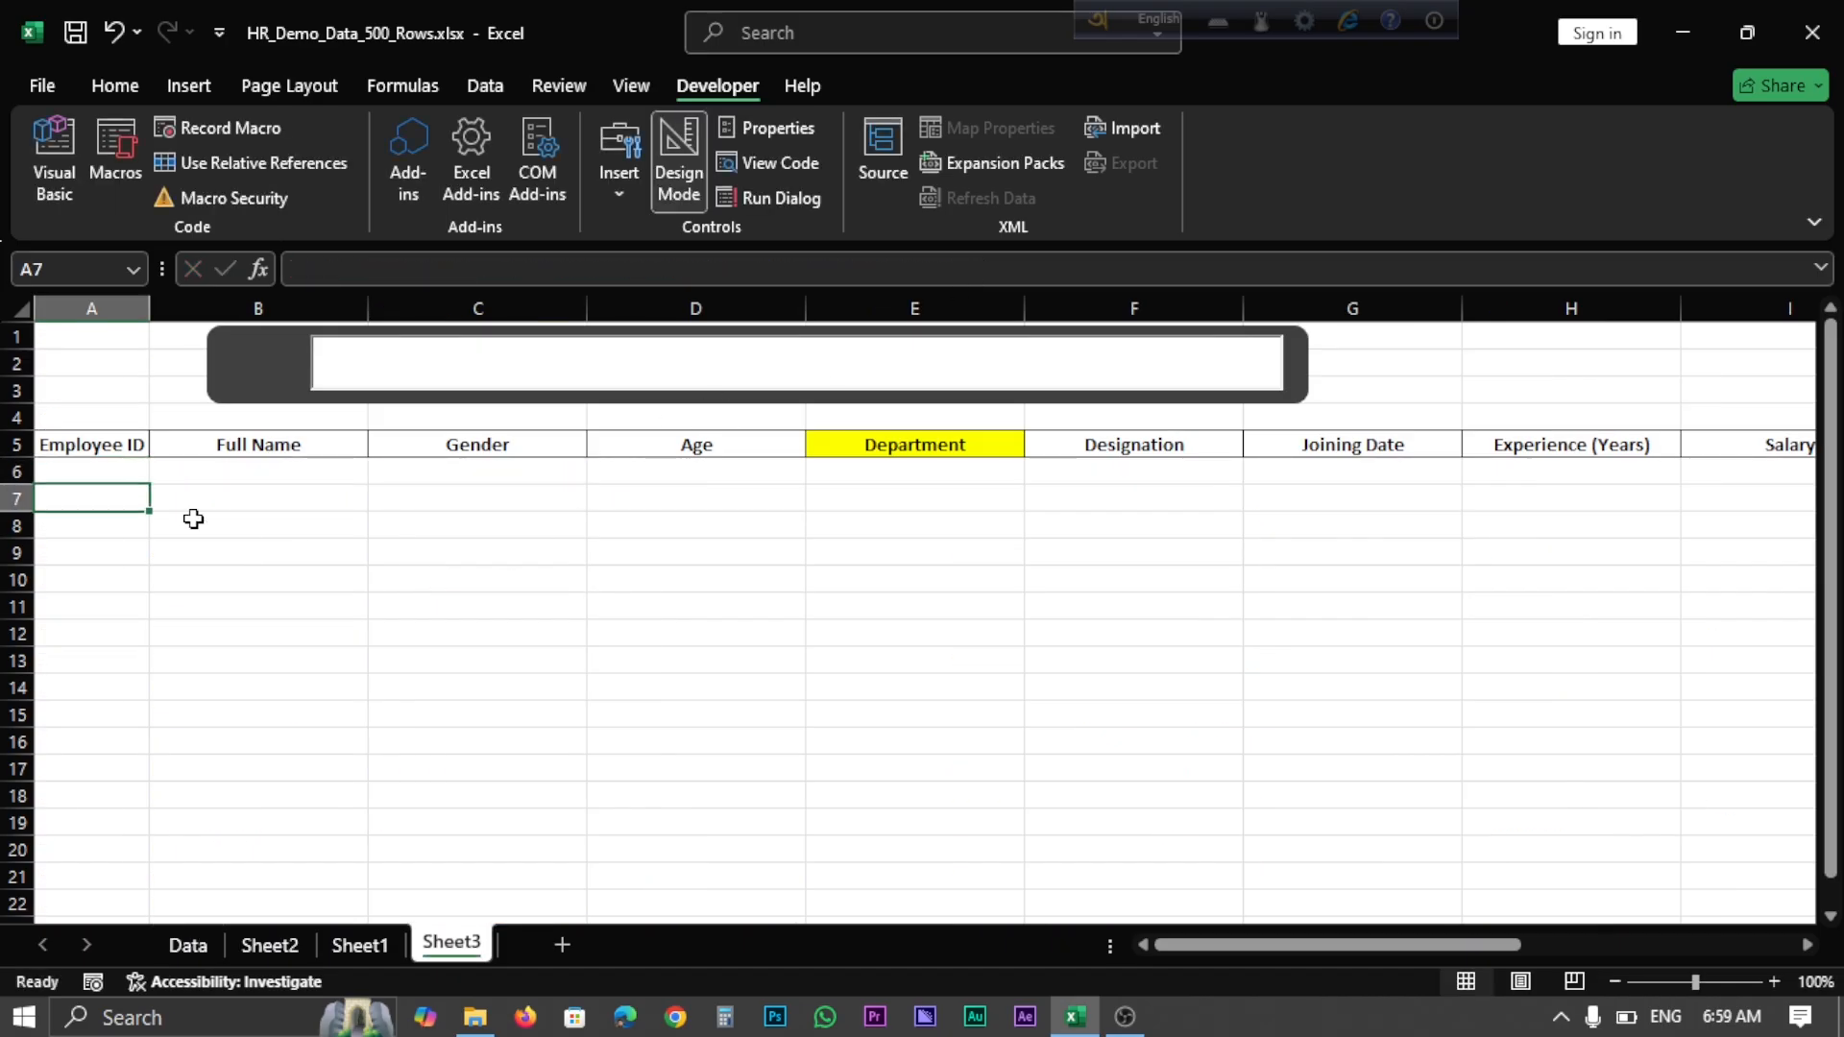
Turn off Design Mode so that the search text box accepts text
{"action": "left_click", "coordinate": [85, 478]}
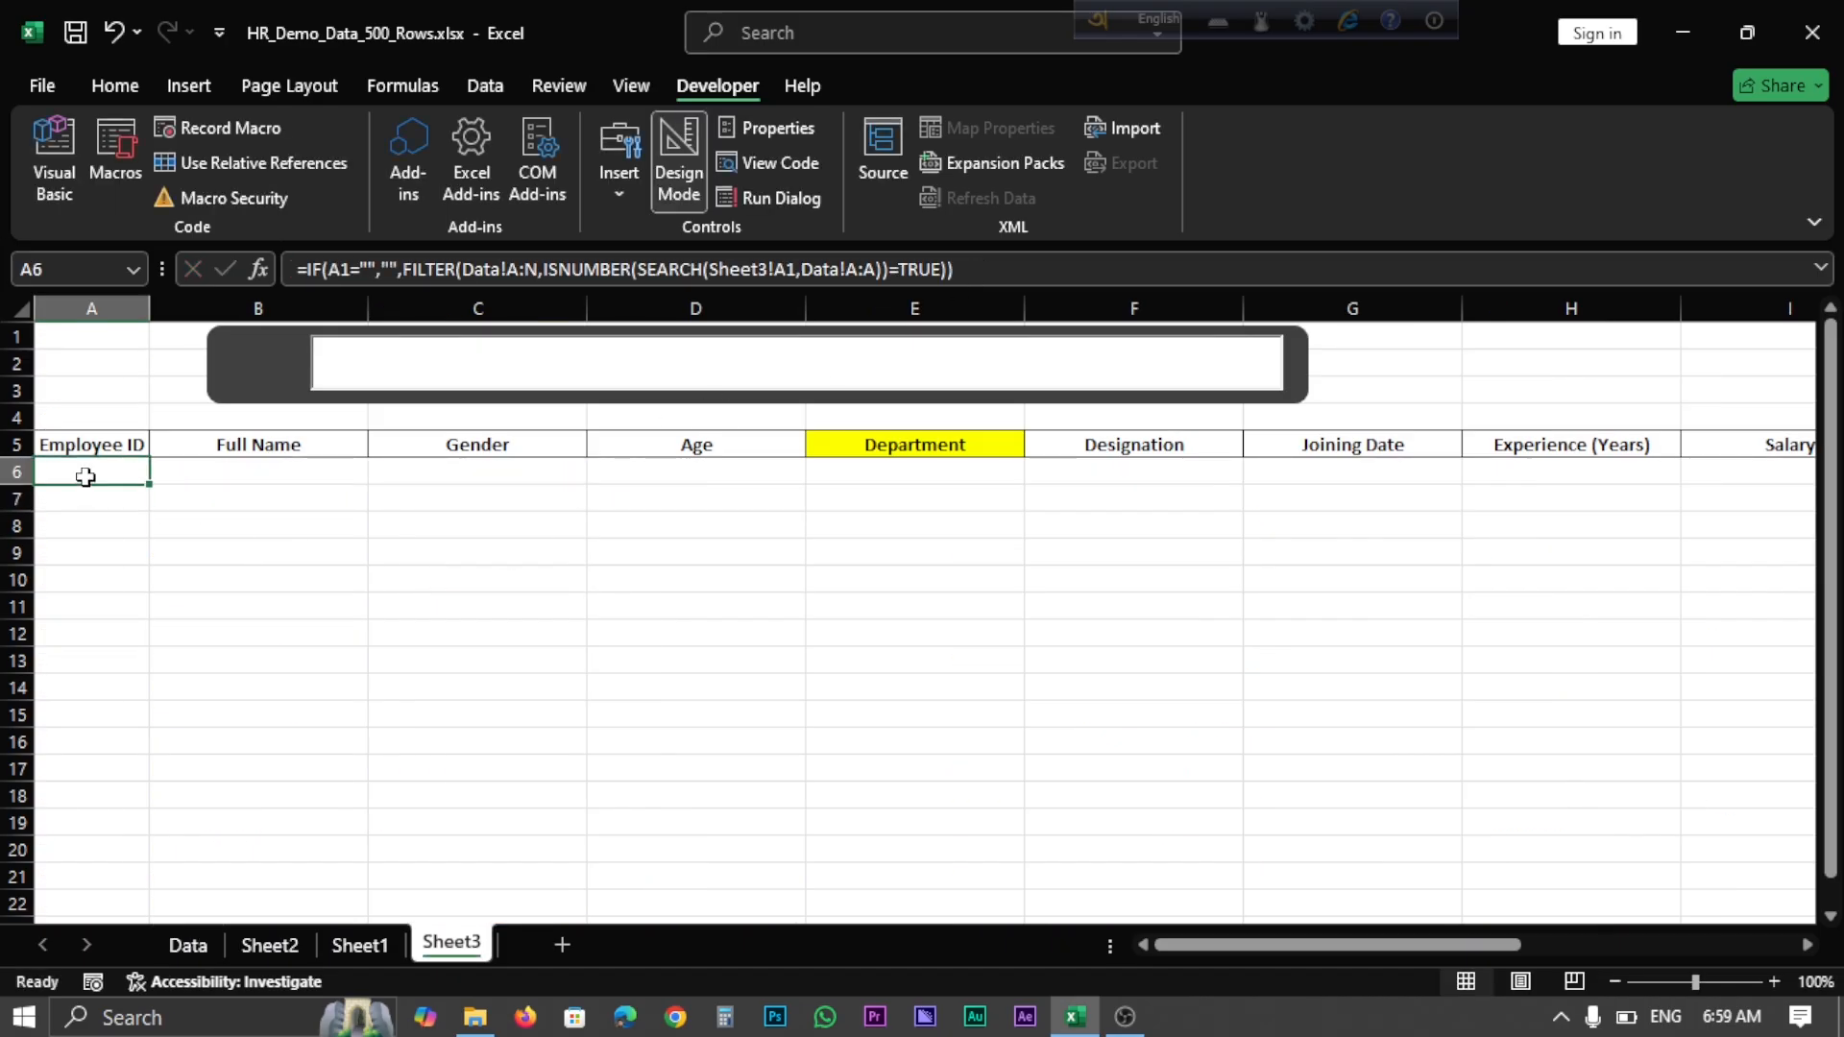
{"action": "left_click", "coordinate": [404, 365]}
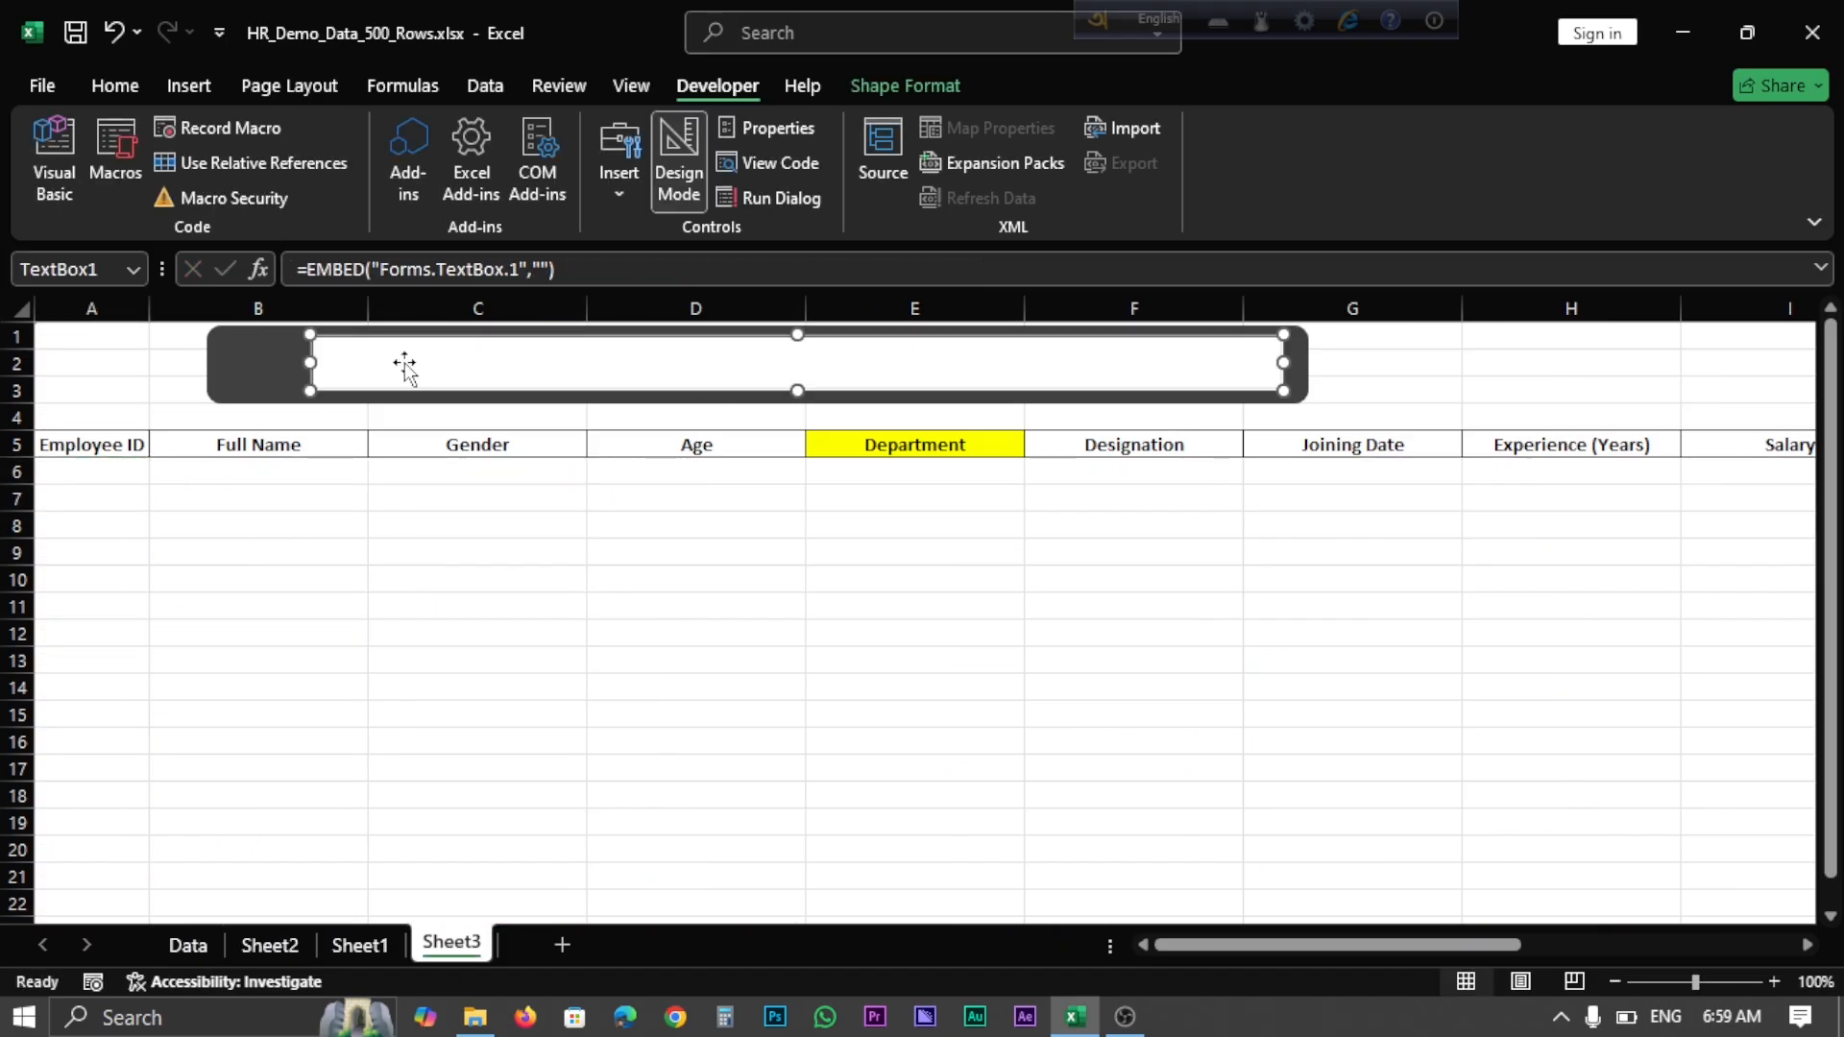
{"action": "left_click", "coordinate": [680, 158]}
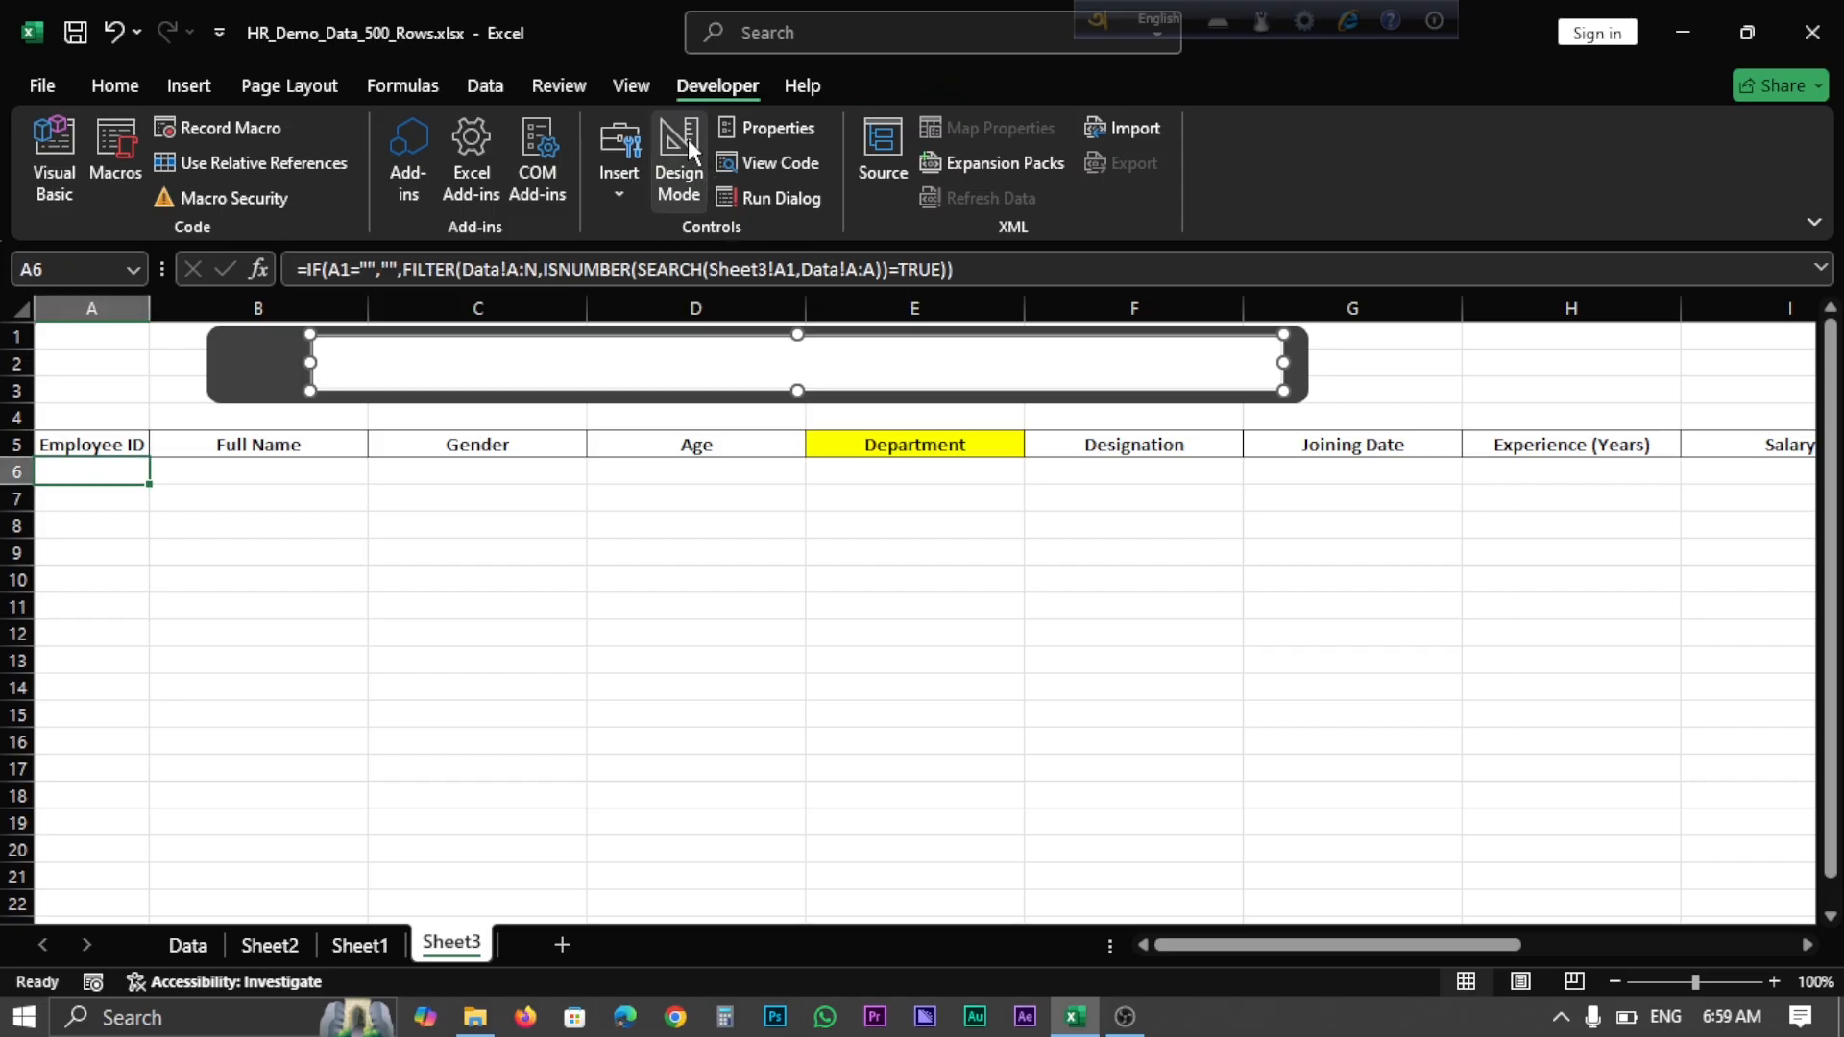
Test the search bar with the prefix EMP, and refine it to one complete four-digit employee ID
{"action": "left_click", "coordinate": [400, 362]}
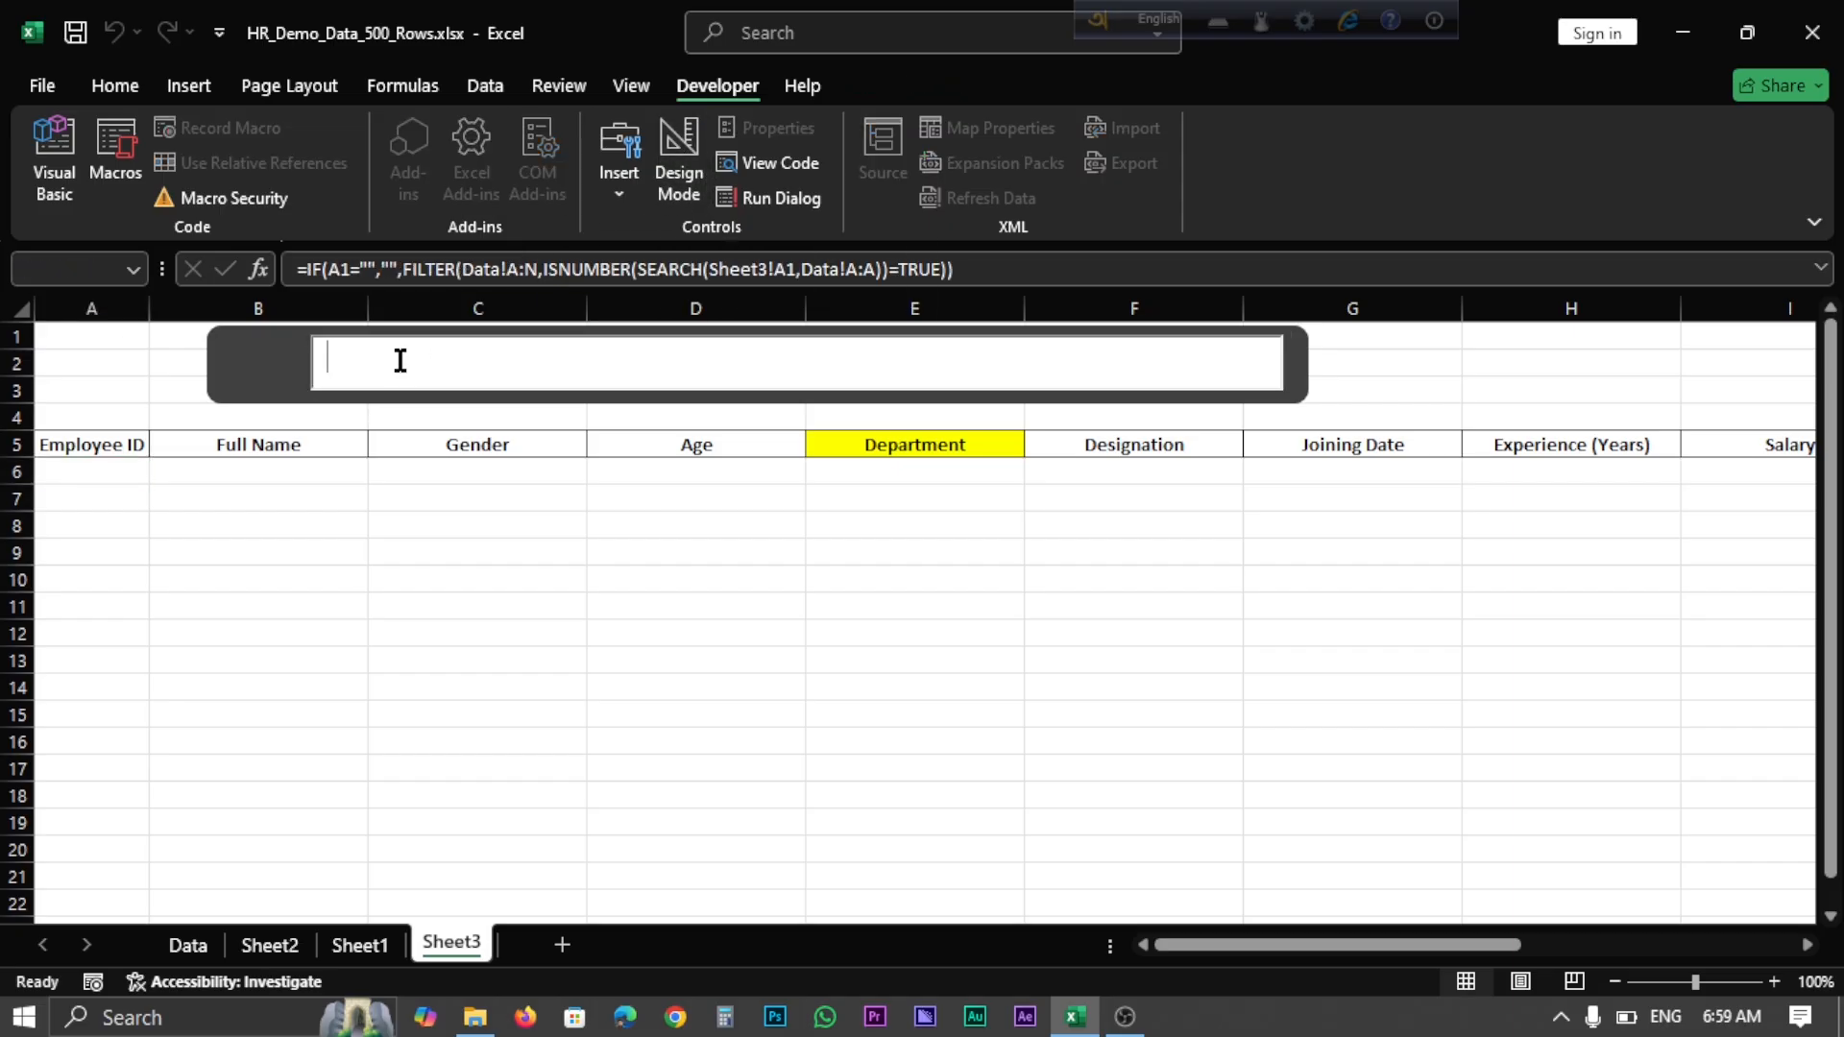
{"action": "type", "text": "EMP"}
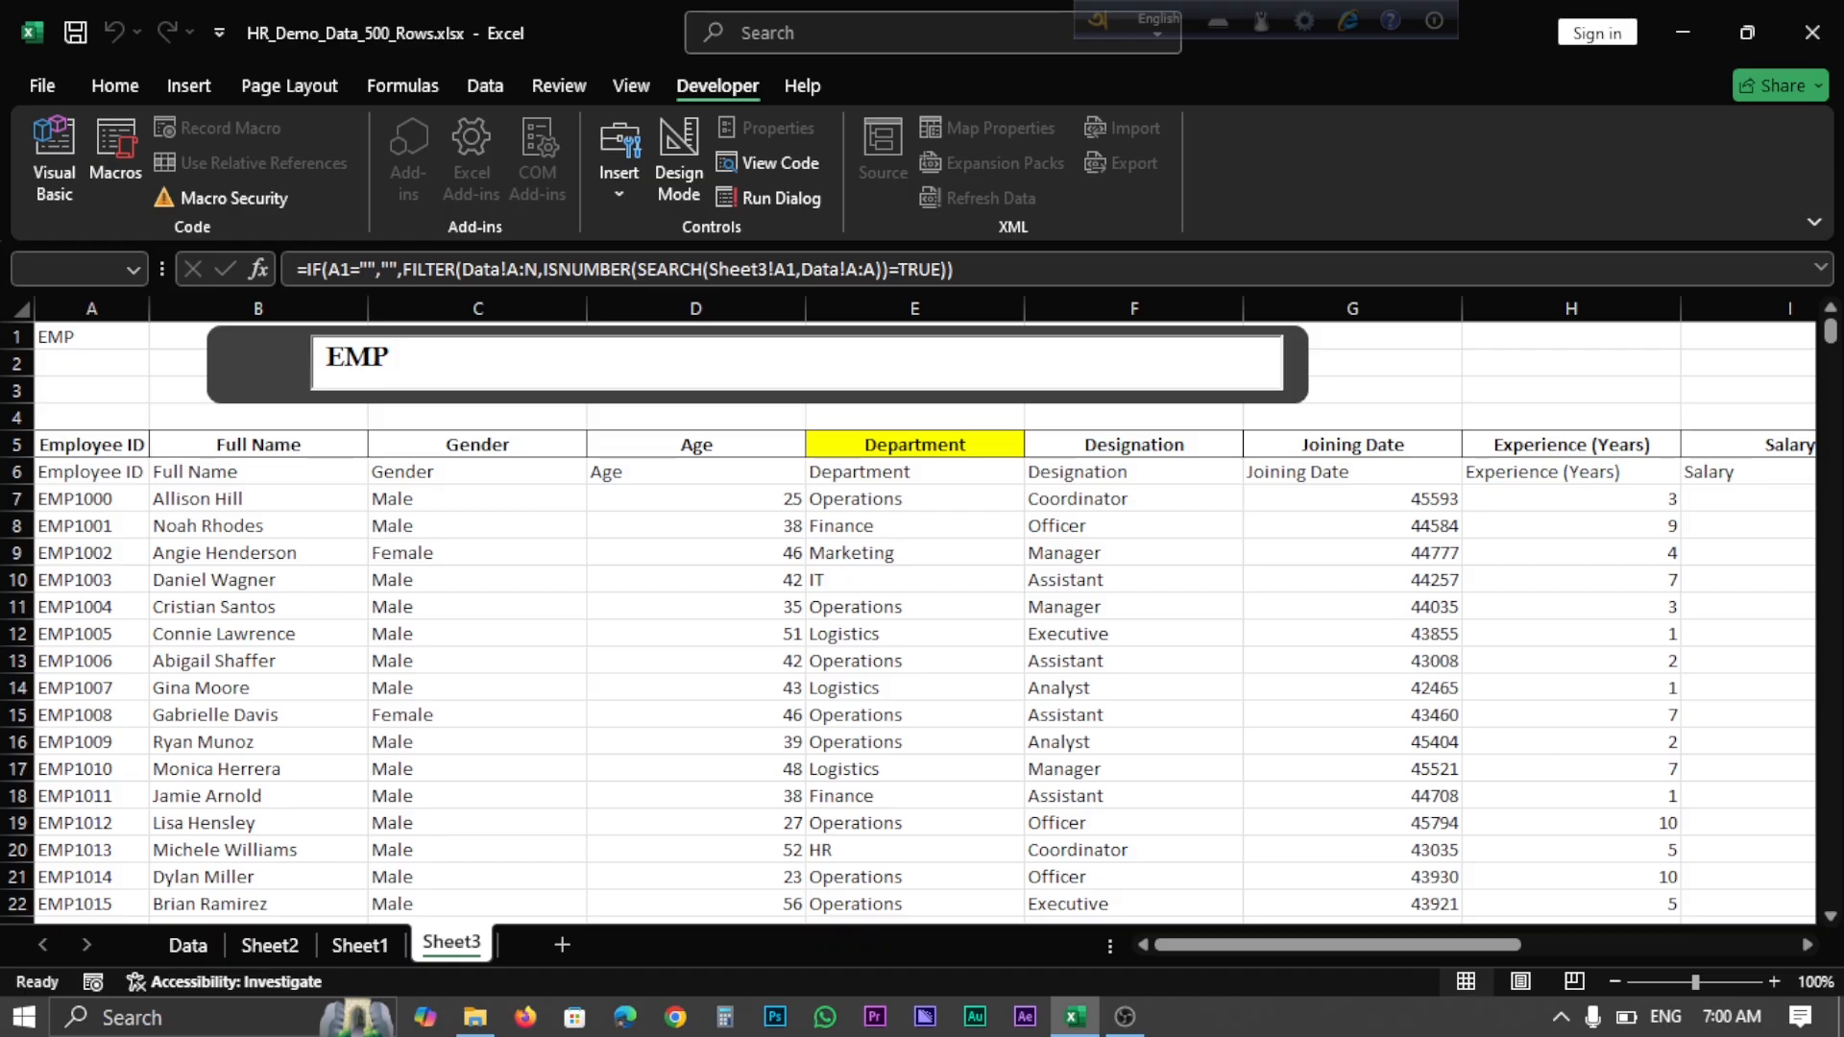
{"action": "type", "text": "001"}
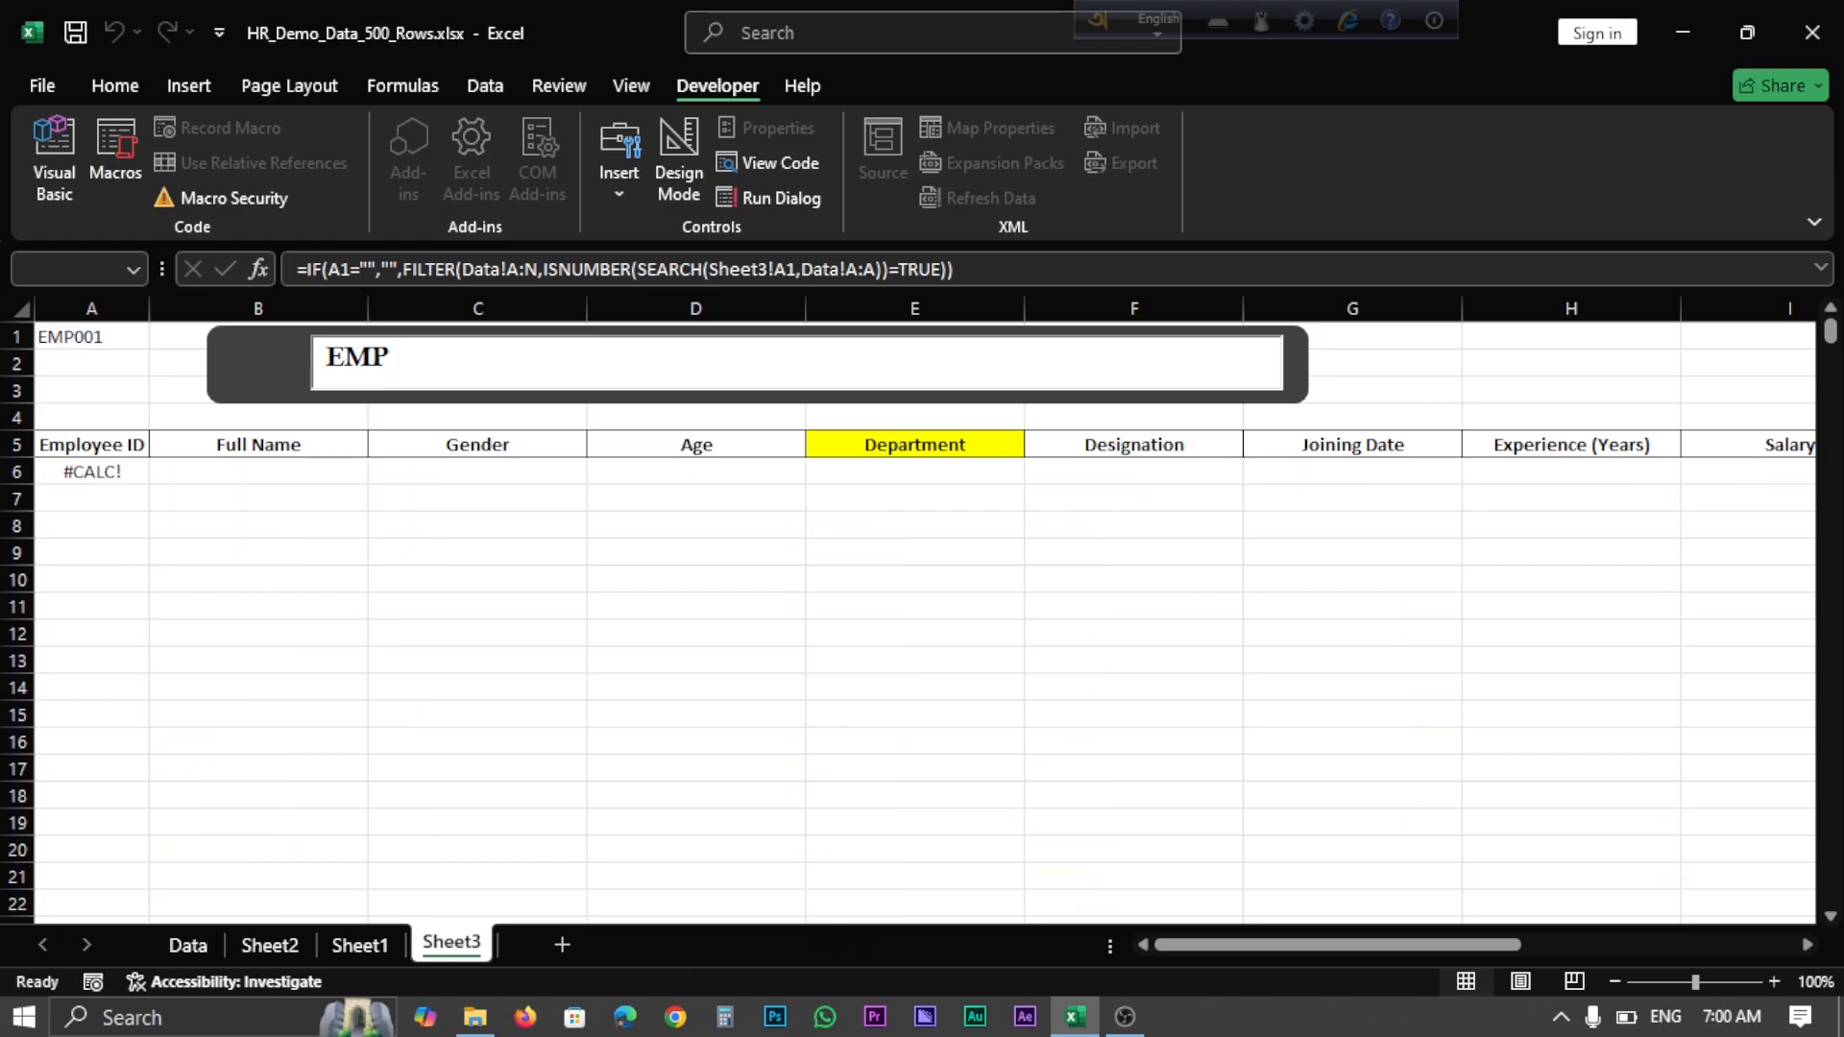
{"action": "key", "text": "BackSpace"}
{"action": "key", "text": "BackSpace"}
{"action": "key", "text": "BackSpace"}
{"action": "type", "text": "1"}
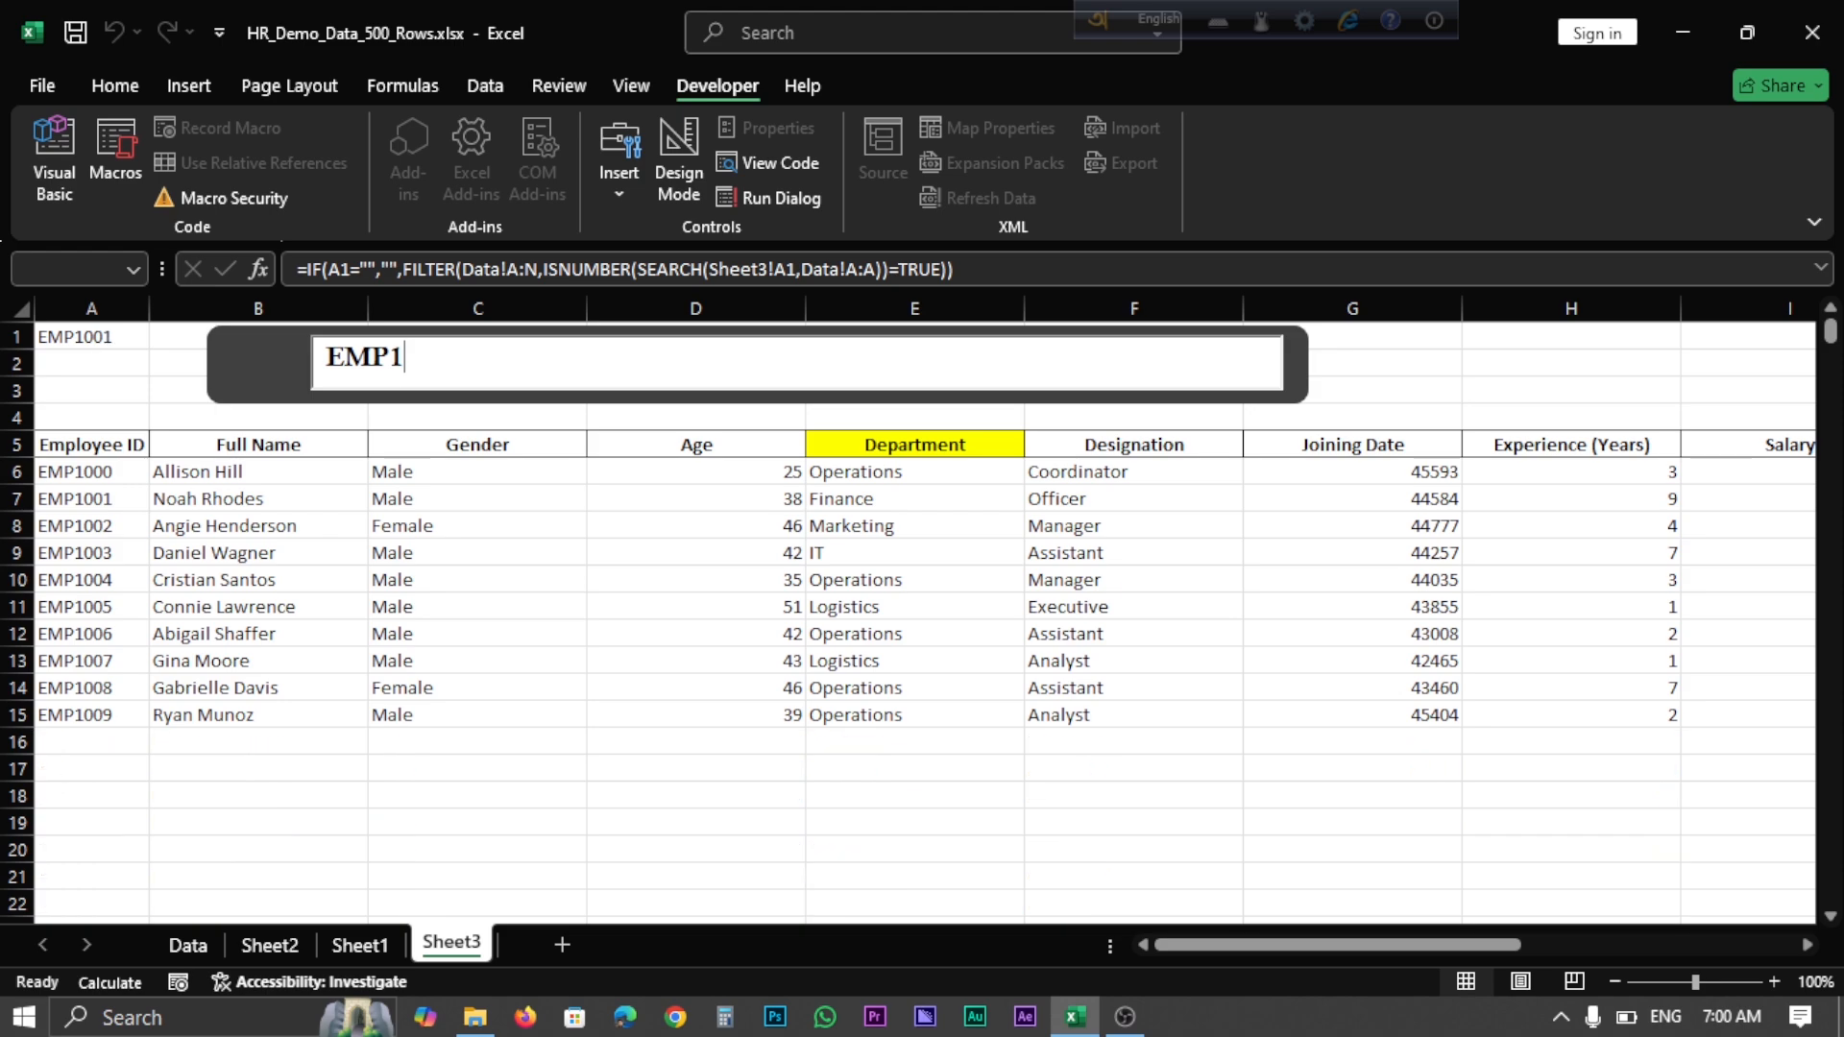
{"action": "type", "text": "001"}
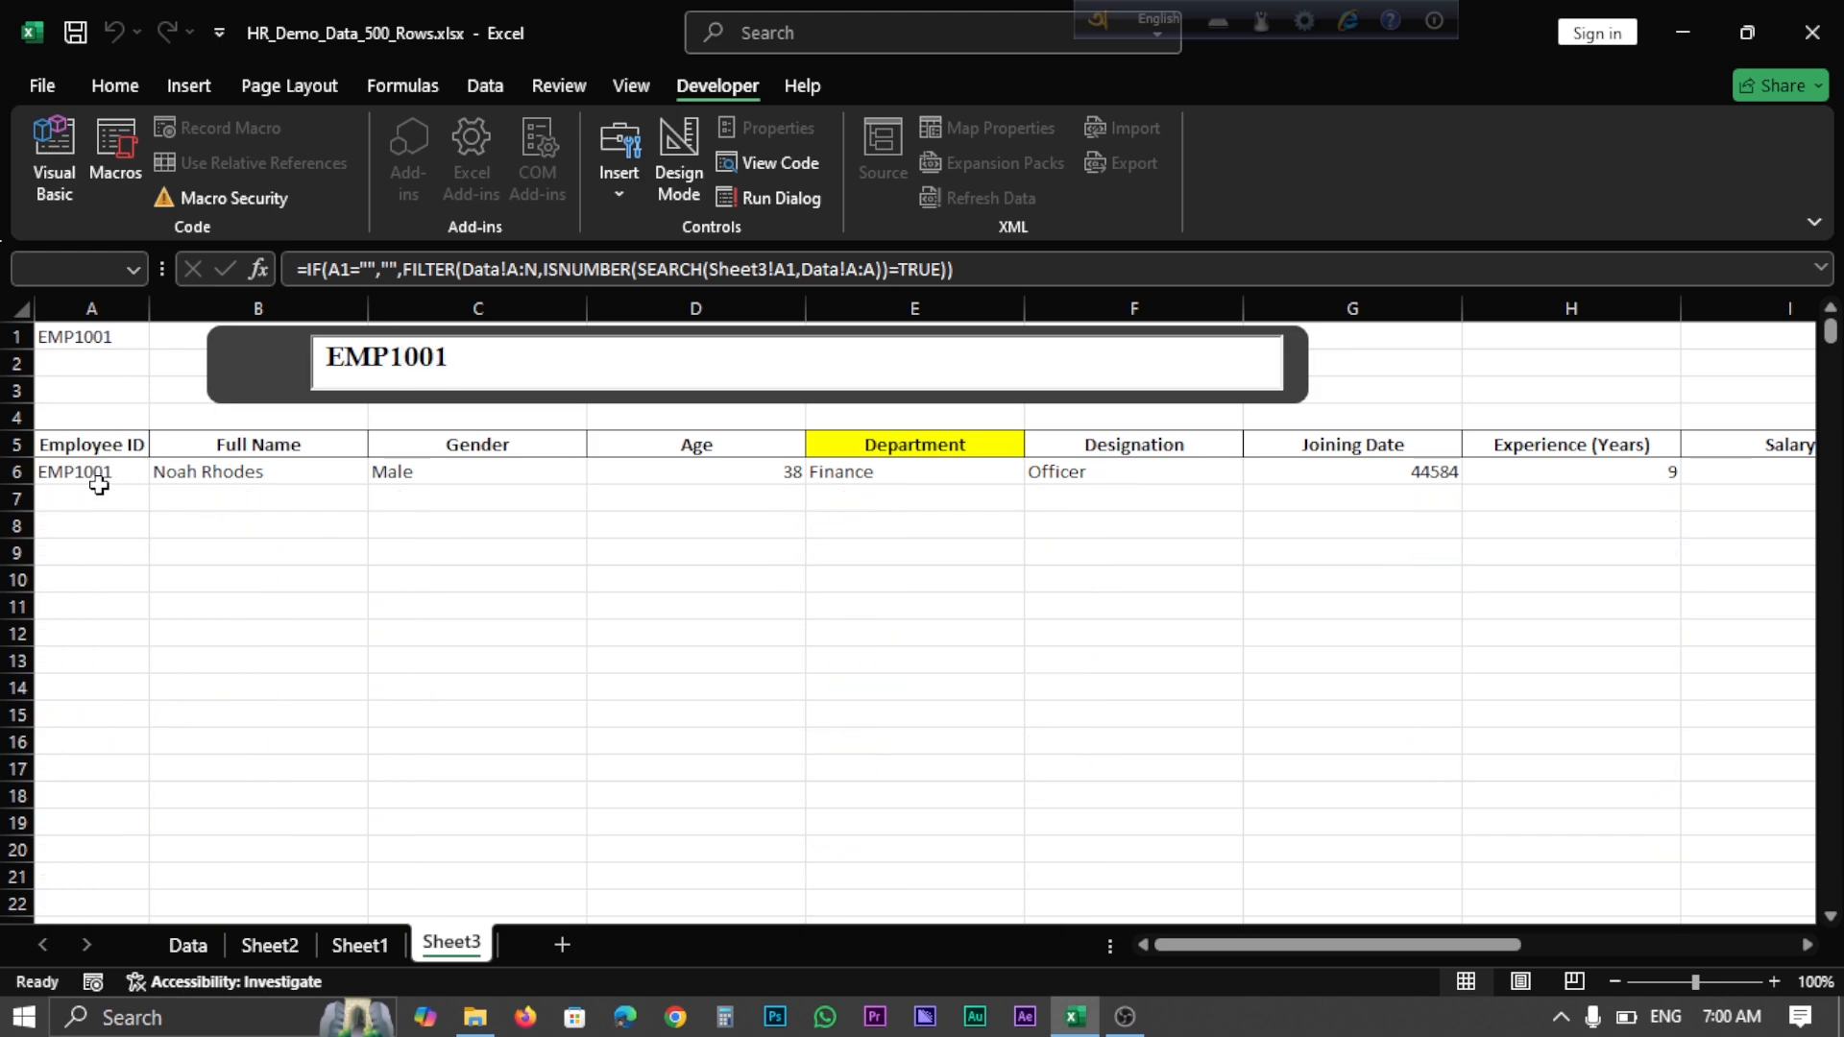
Shorten the search text to EMP10, and complete it to a different employee's ID ending in 7
{"action": "key", "text": "BackSpace"}
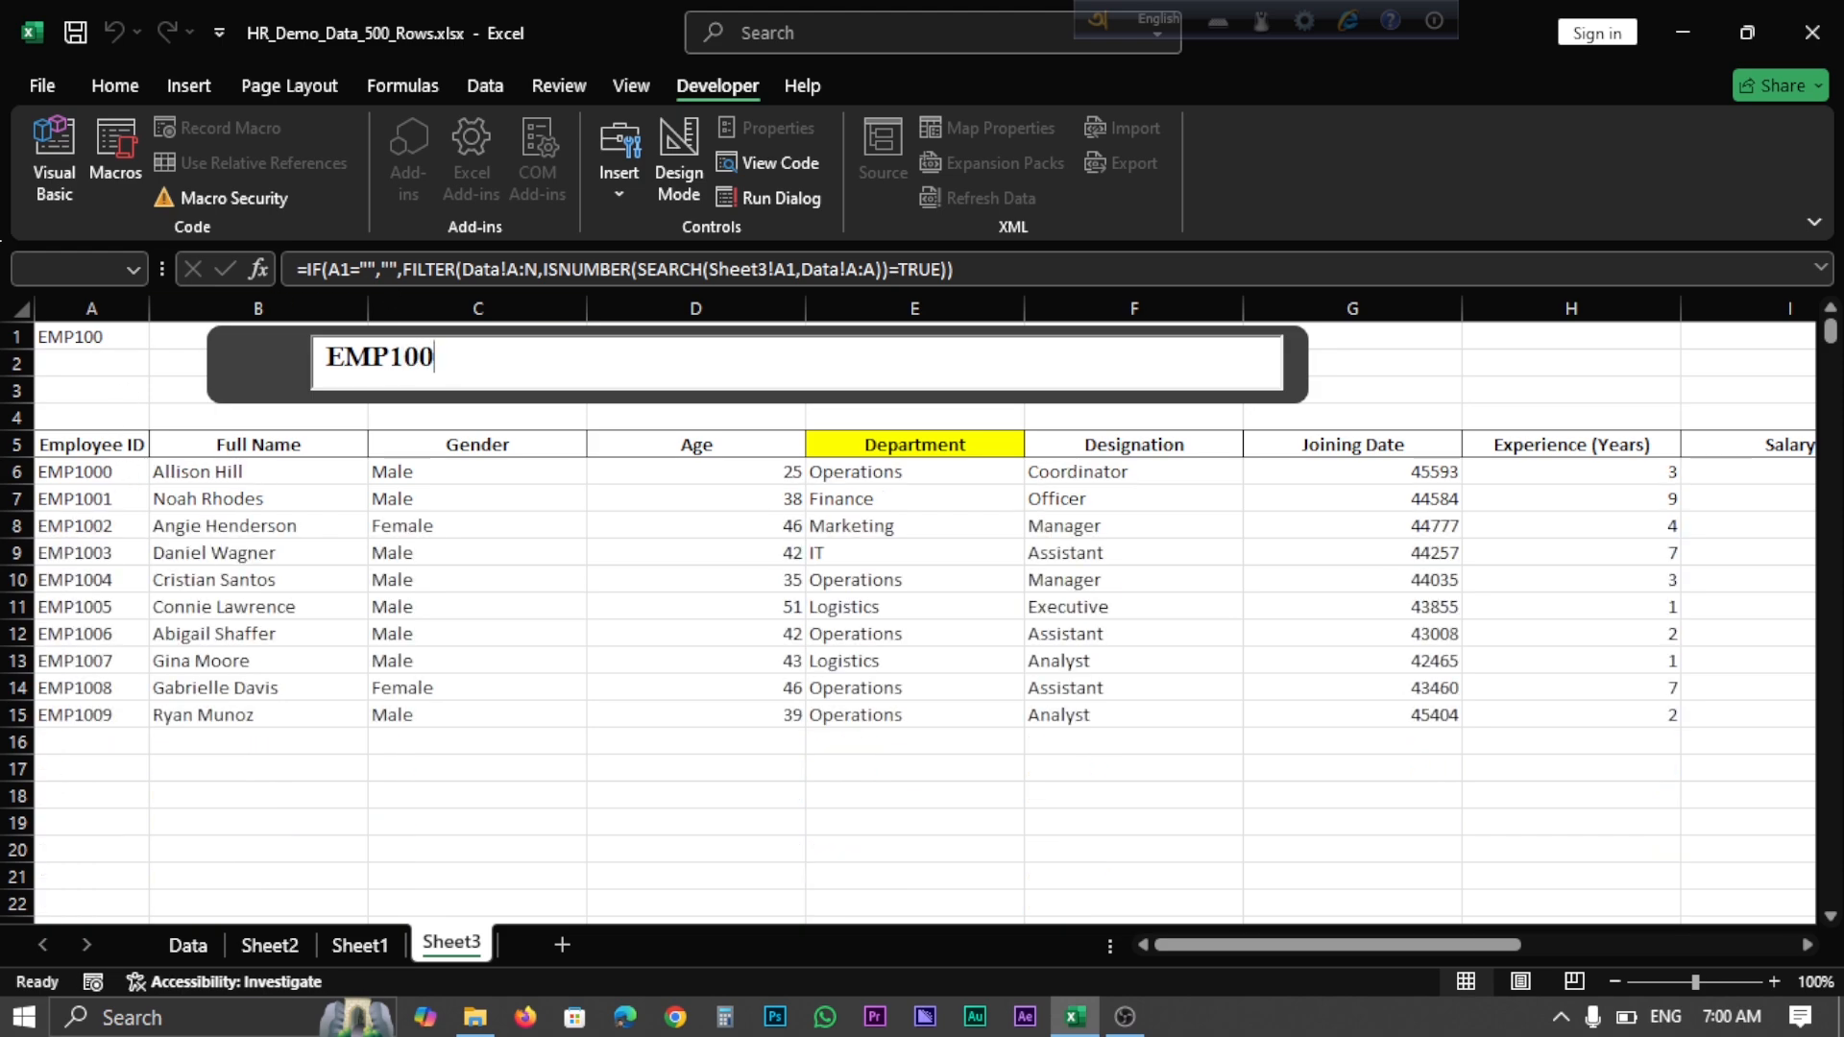
{"action": "key", "text": "BackSpace"}
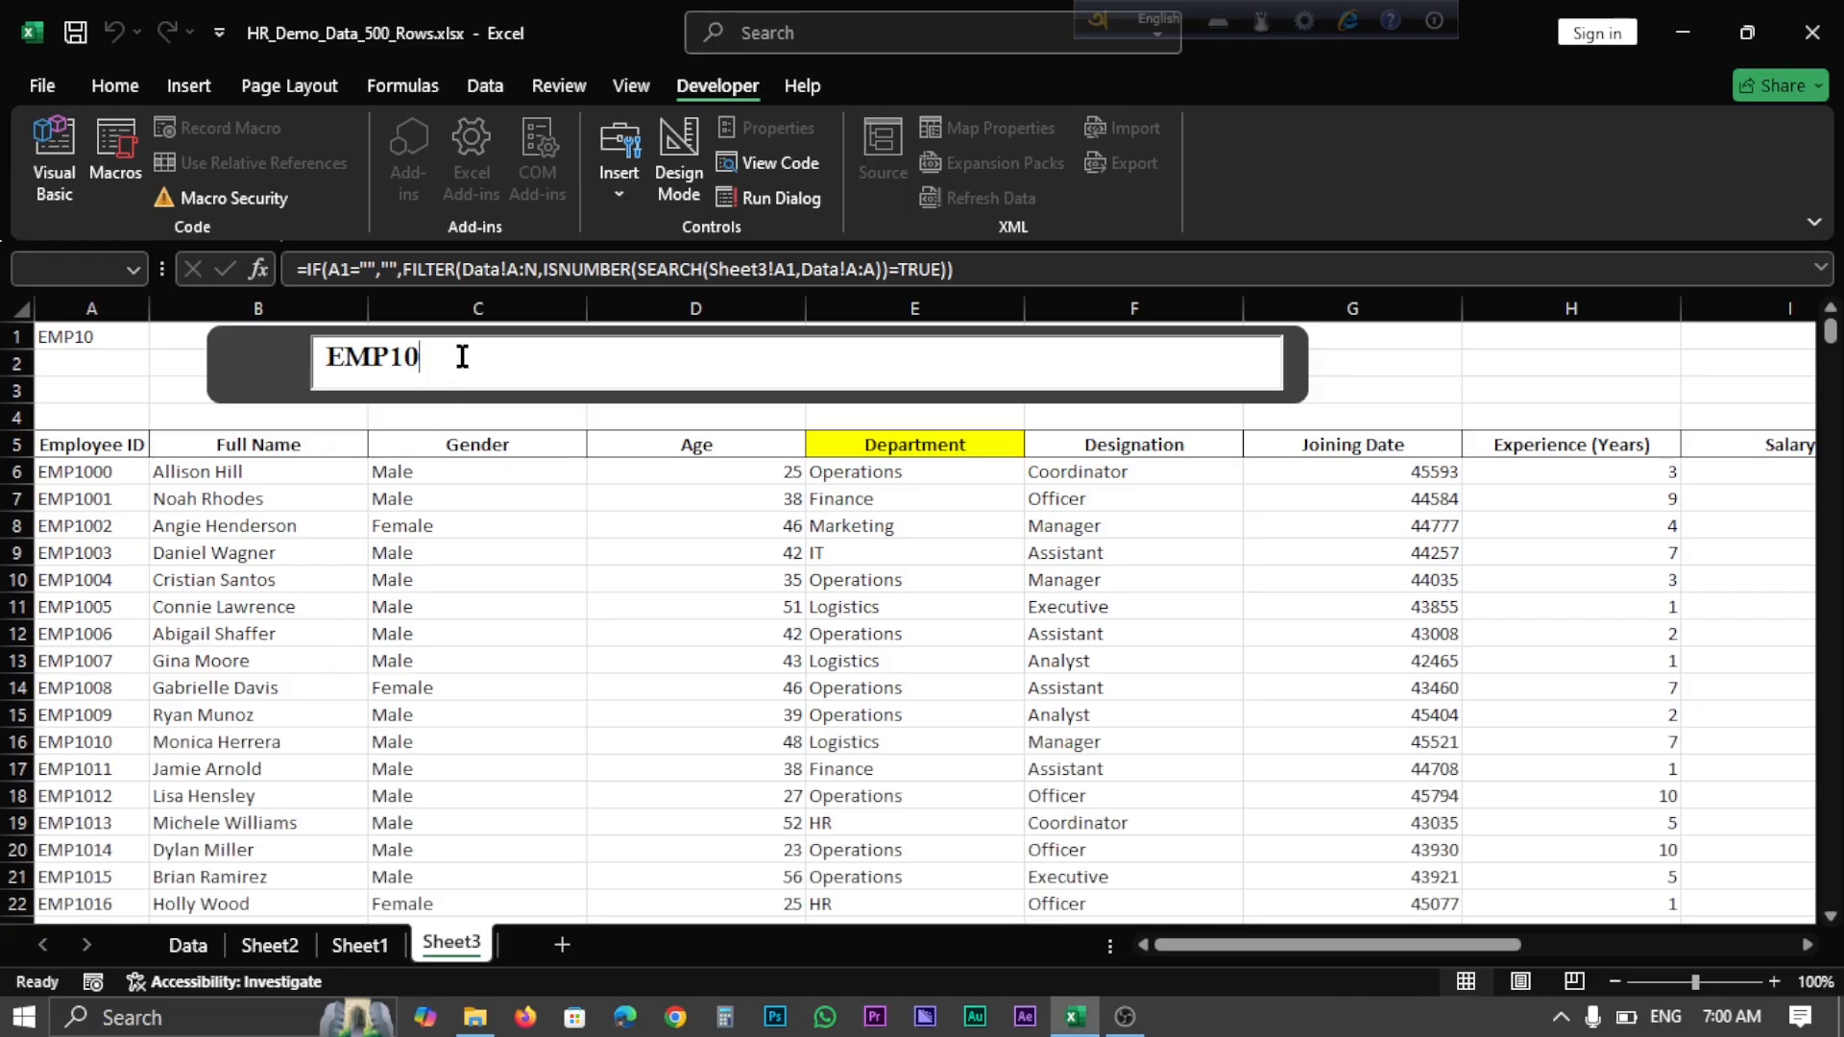
{"action": "type", "text": "0"}
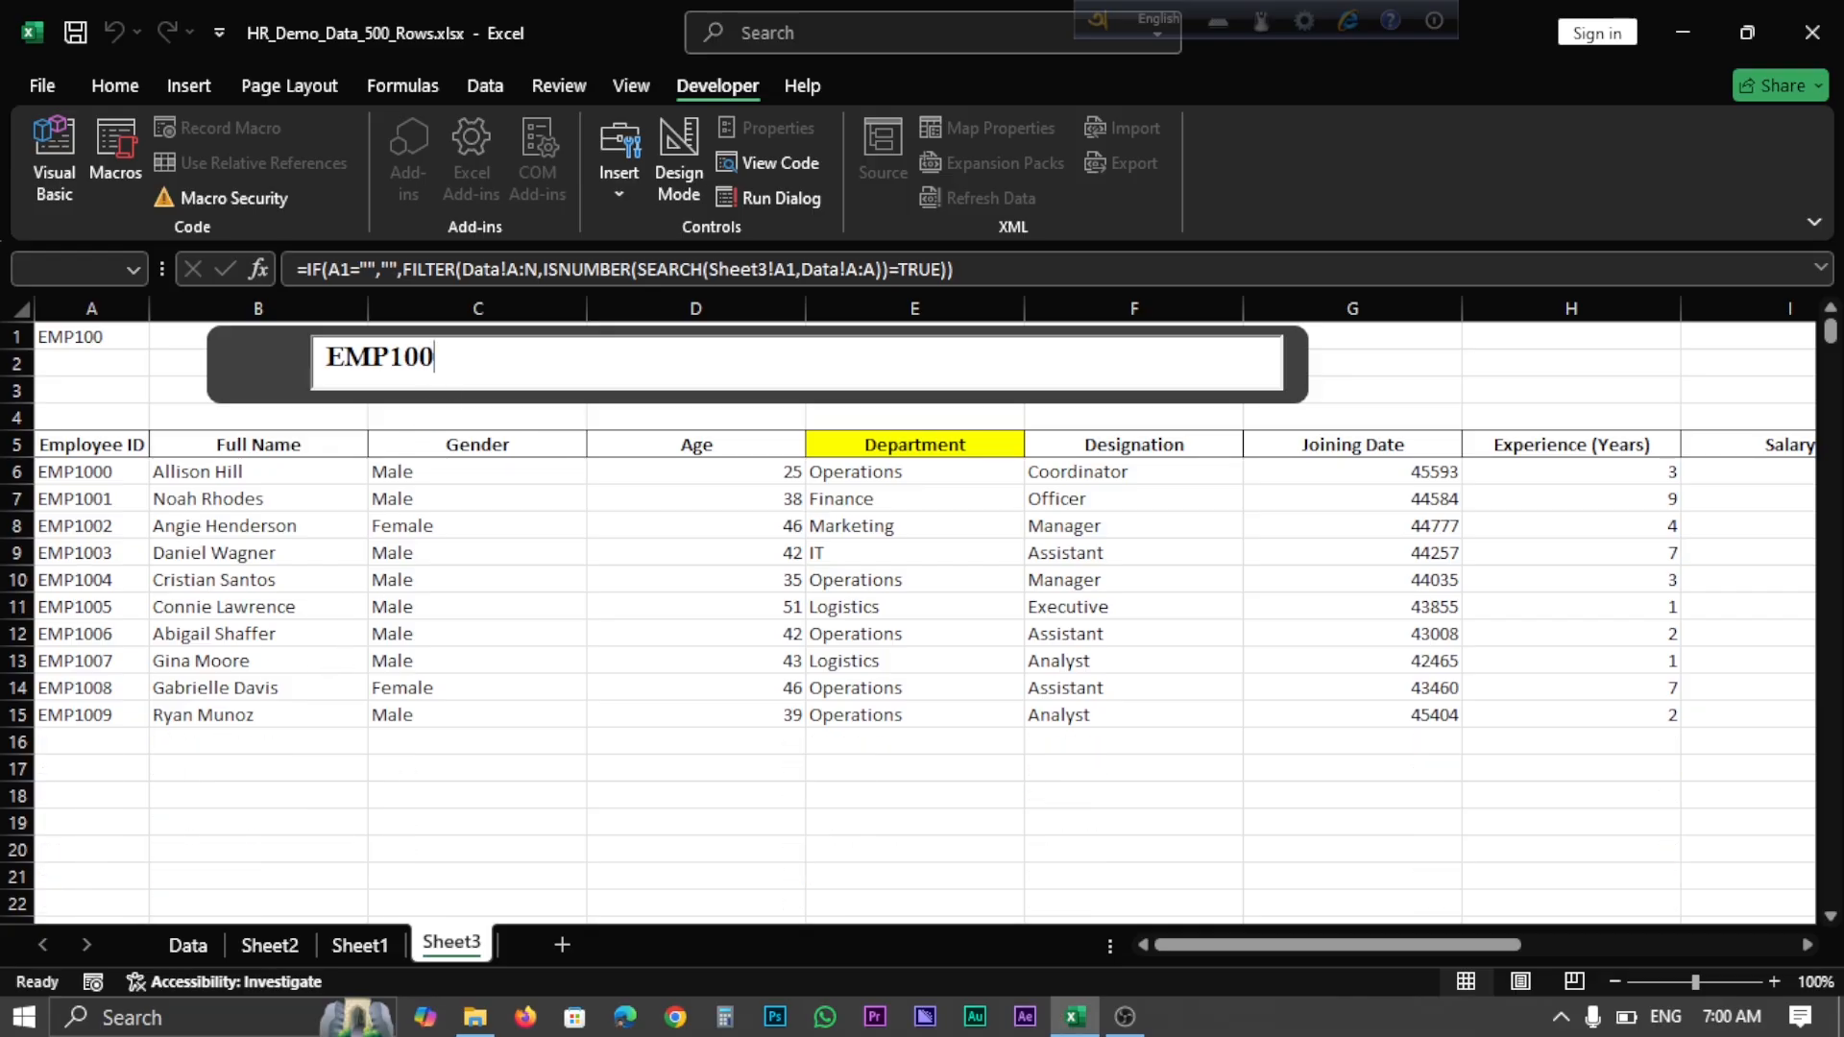
{"action": "type", "text": "7"}
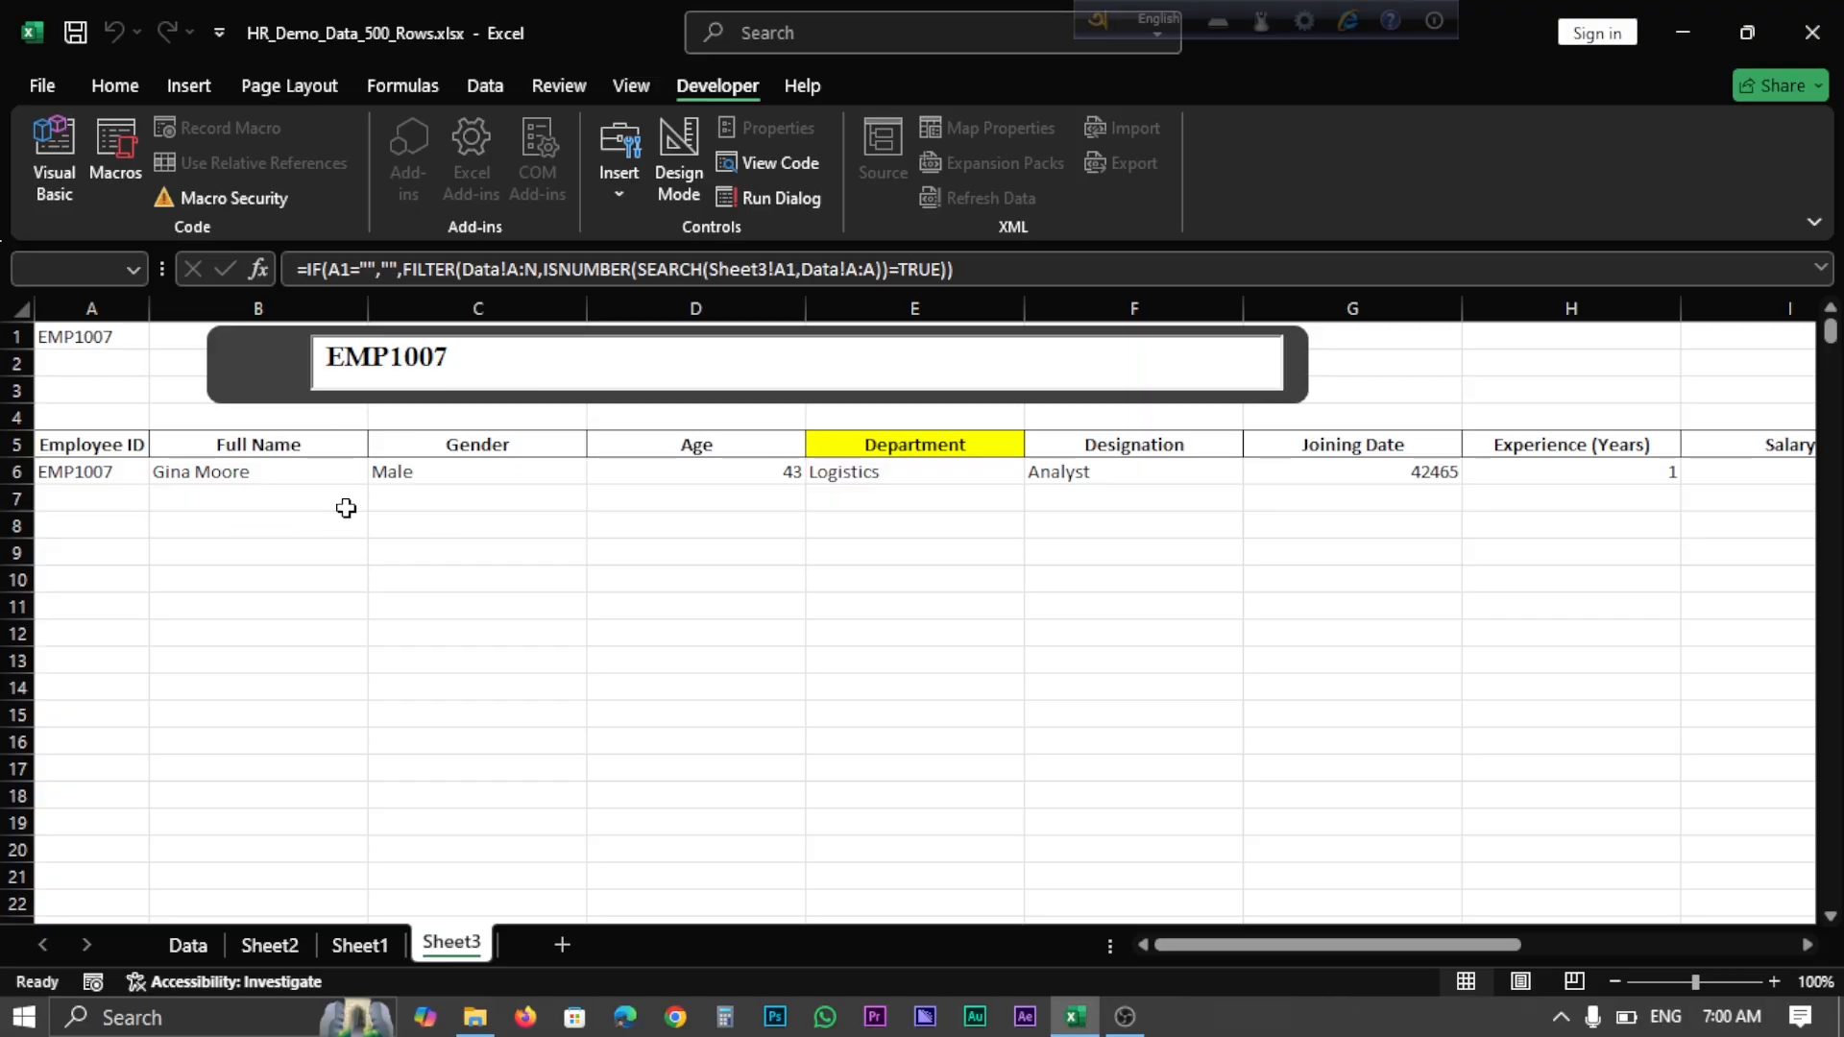
Clear the search bar and filter the employees by the partial ID 07
{"action": "key", "text": "BackSpace"}
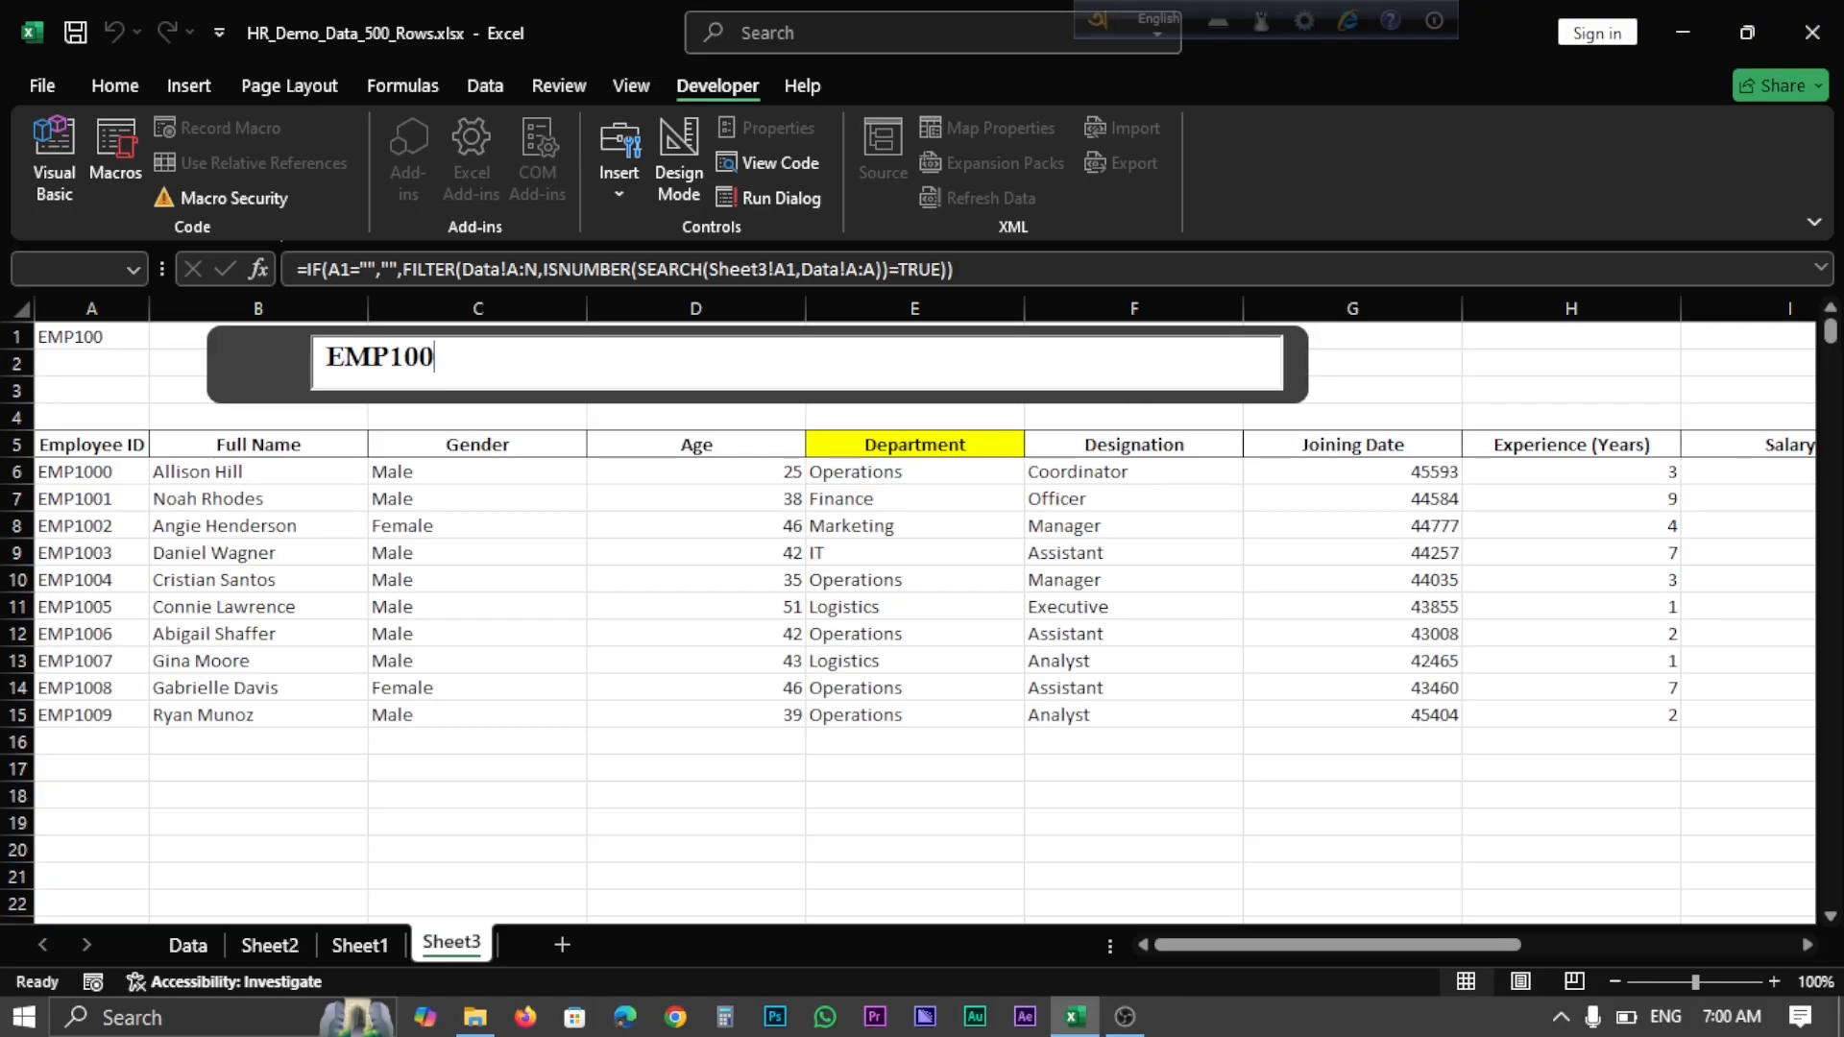
{"action": "key", "text": "BackSpace"}
{"action": "key", "text": "BackSpace"}
{"action": "key", "text": "BackSpace"}
{"action": "key", "text": "BackSpace"}
{"action": "key", "text": "BackSpace"}
{"action": "key", "text": "BackSpace"}
{"action": "key", "text": "BackSpace"}
{"action": "key", "text": "BackSpace"}
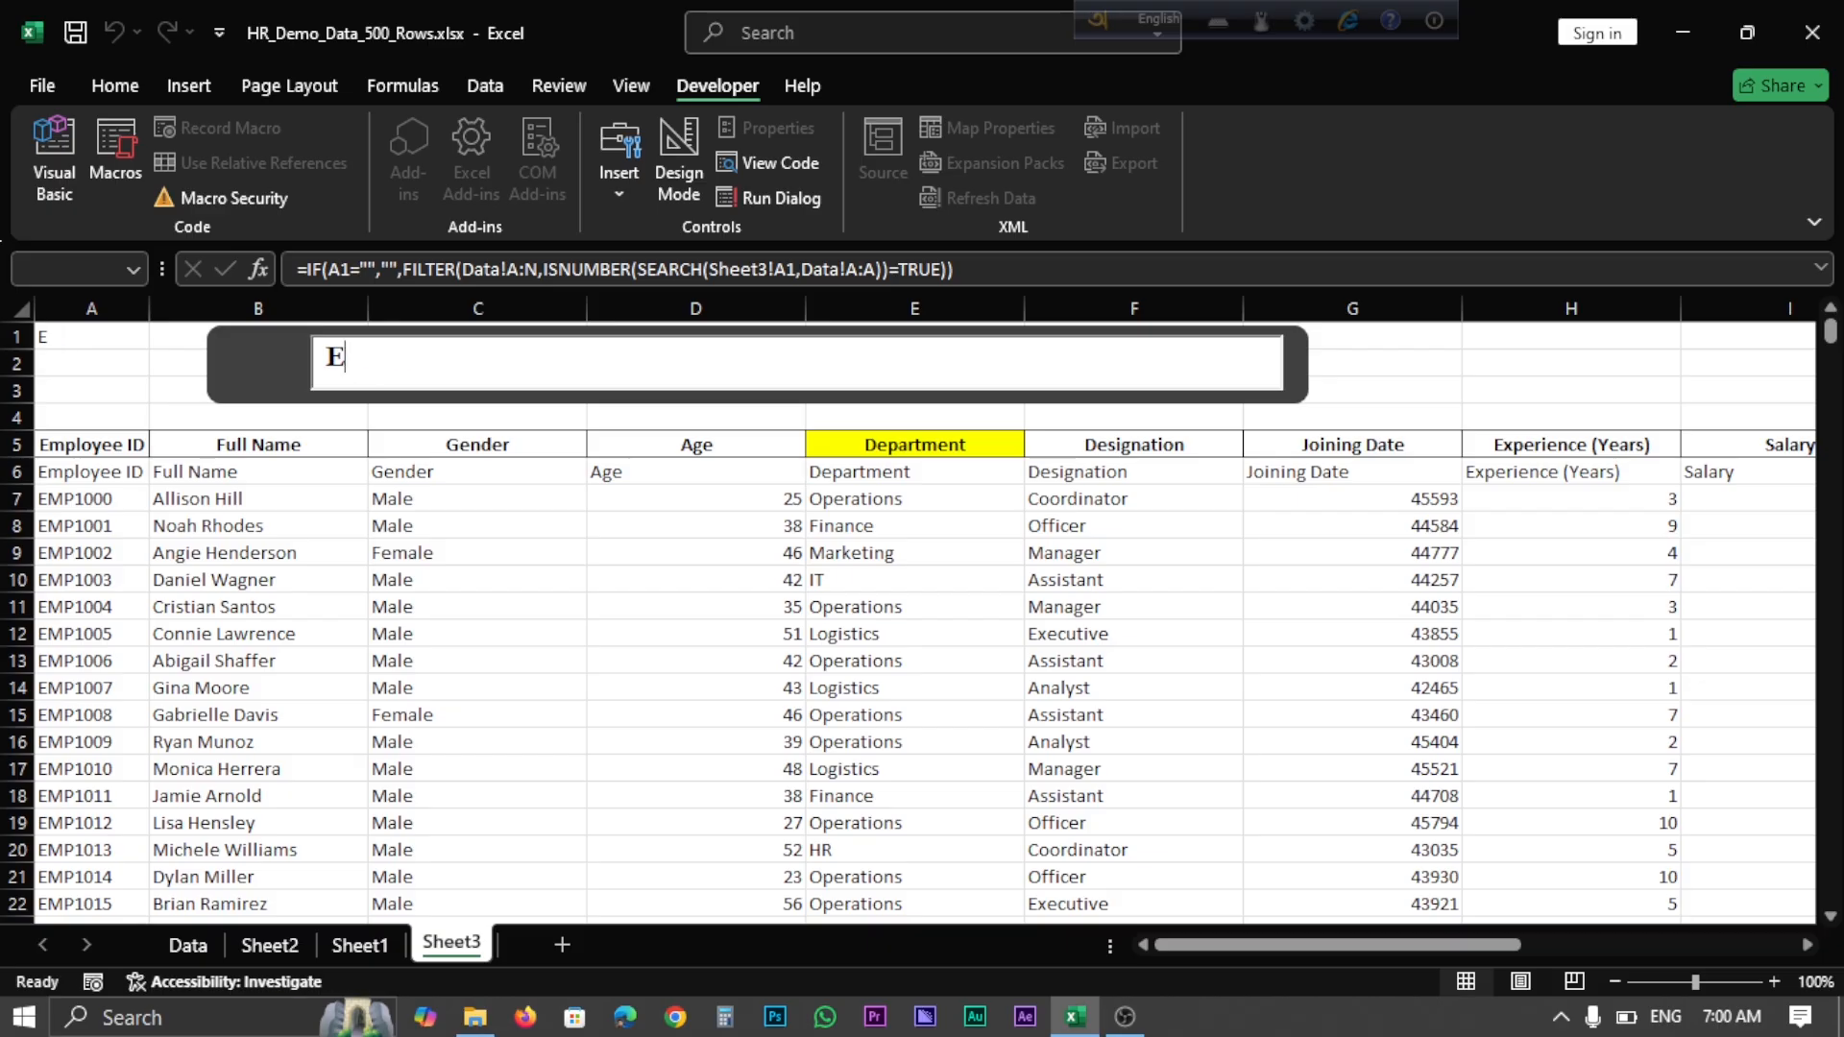
{"action": "type", "text": ",7"}
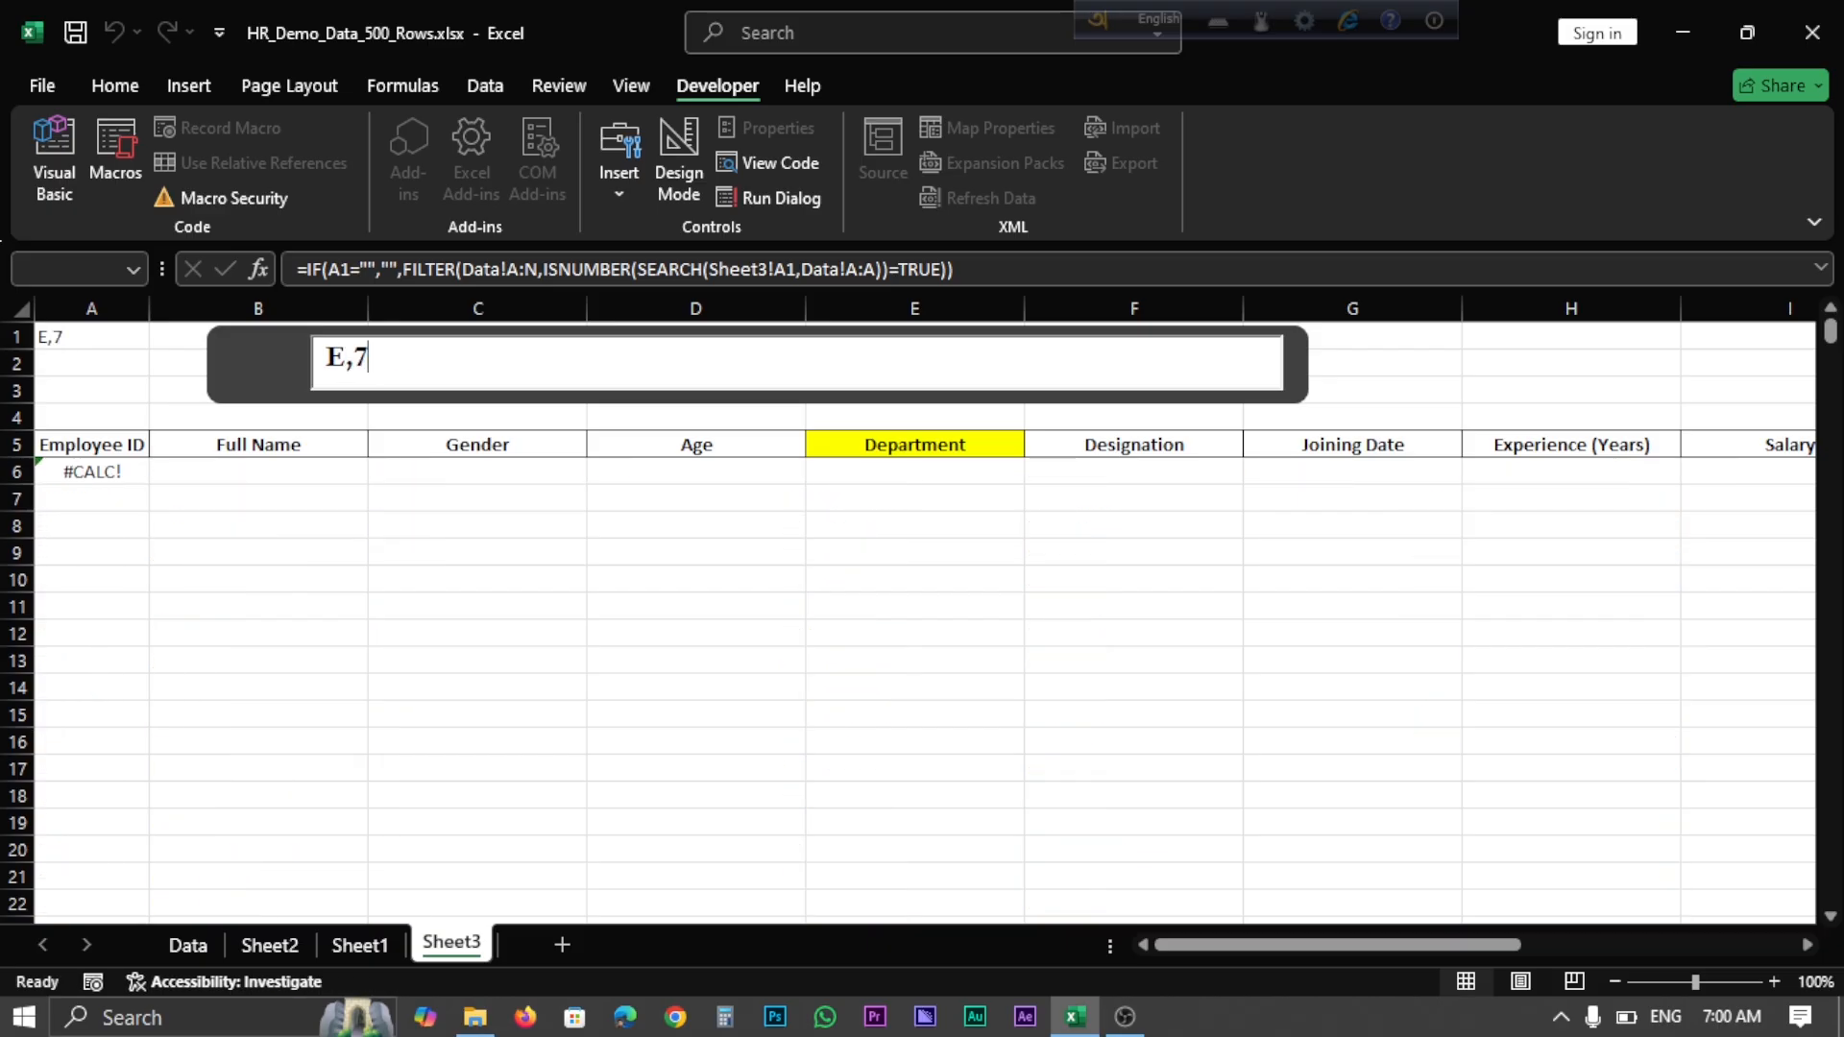
{"action": "key", "text": "BackSpace"}
{"action": "key", "text": "BackSpace"}
{"action": "key", "text": "BackSpace"}
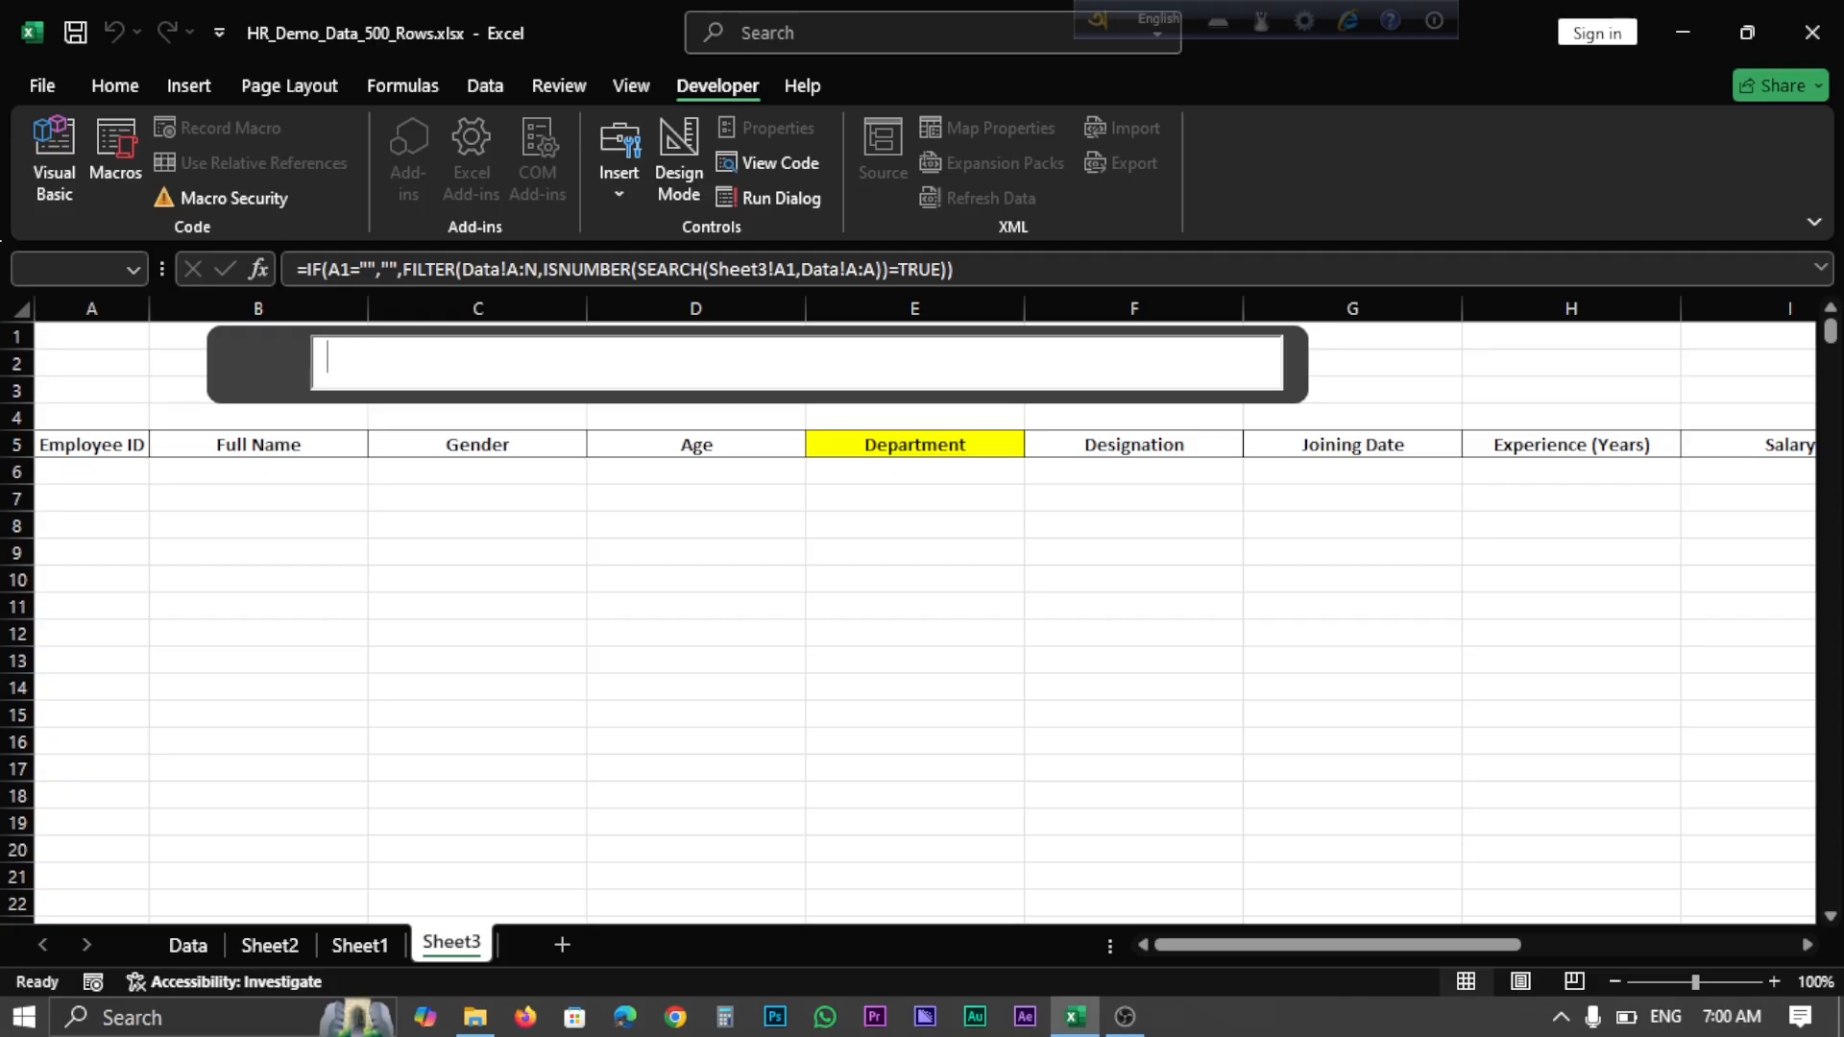
{"action": "type", "text": "0"}
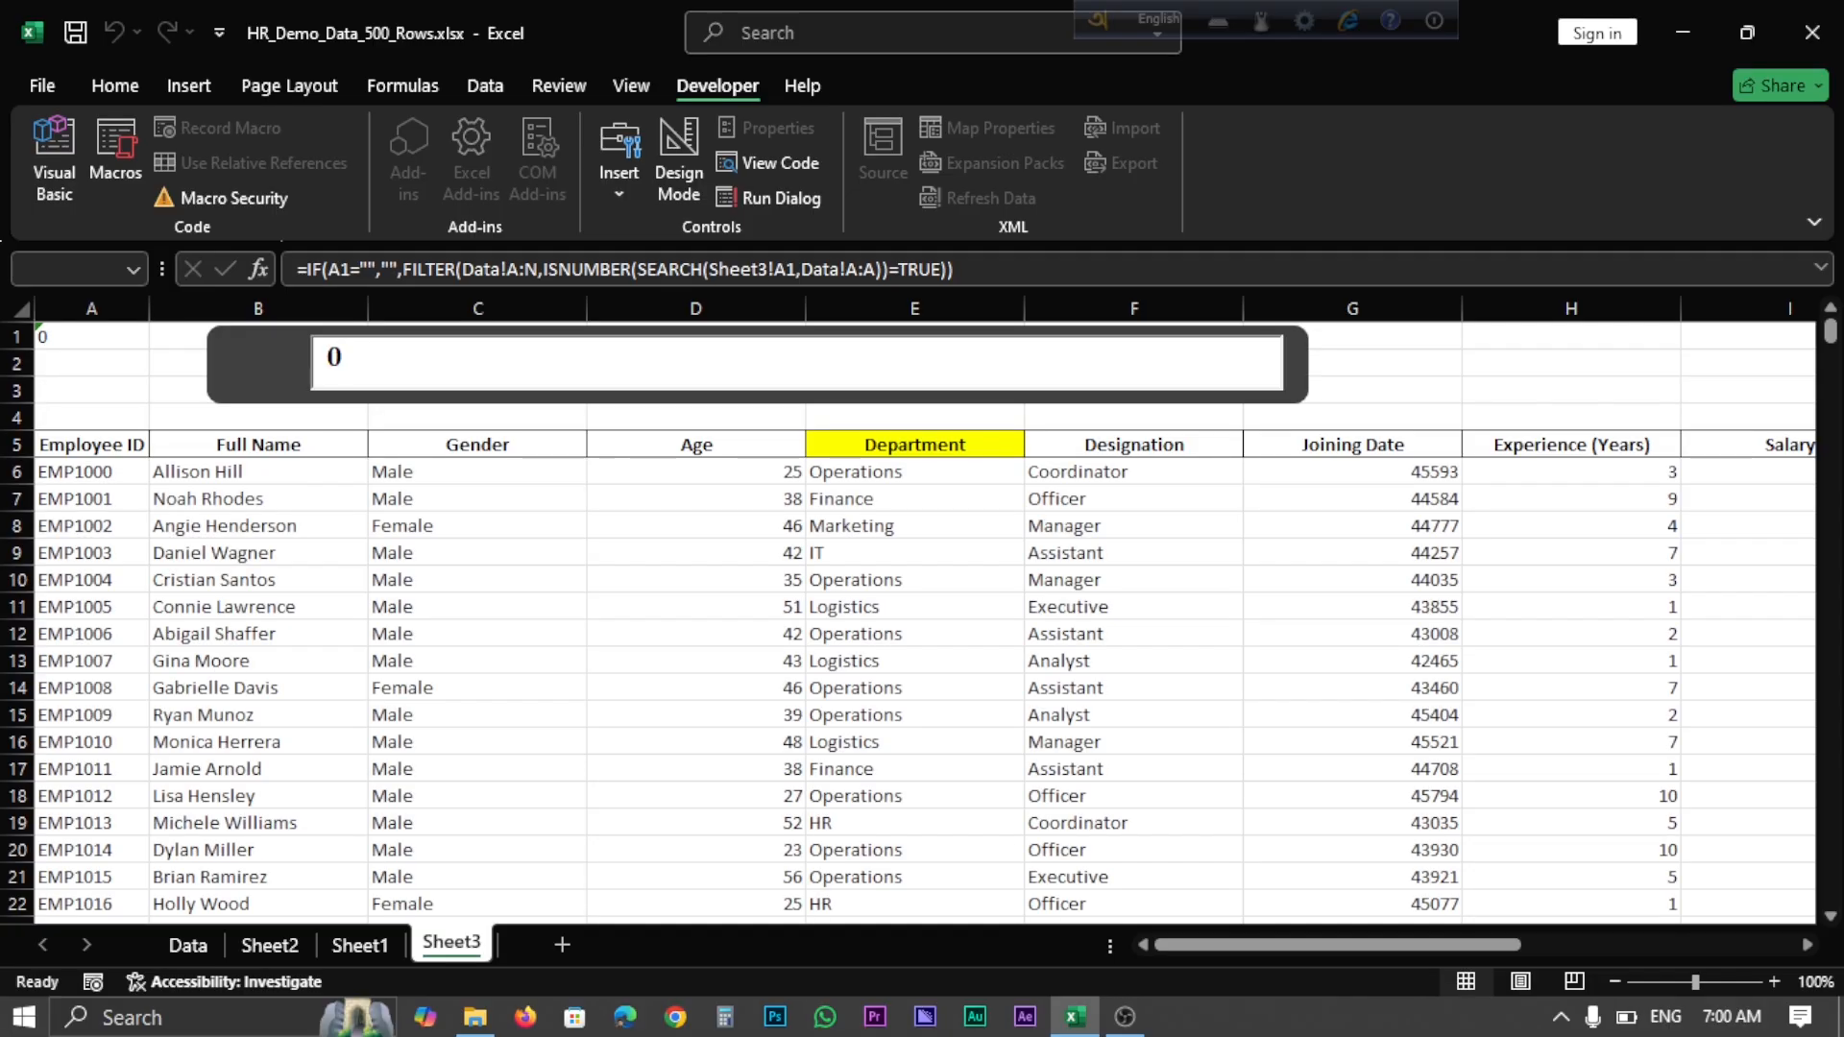
{"action": "type", "text": "7"}
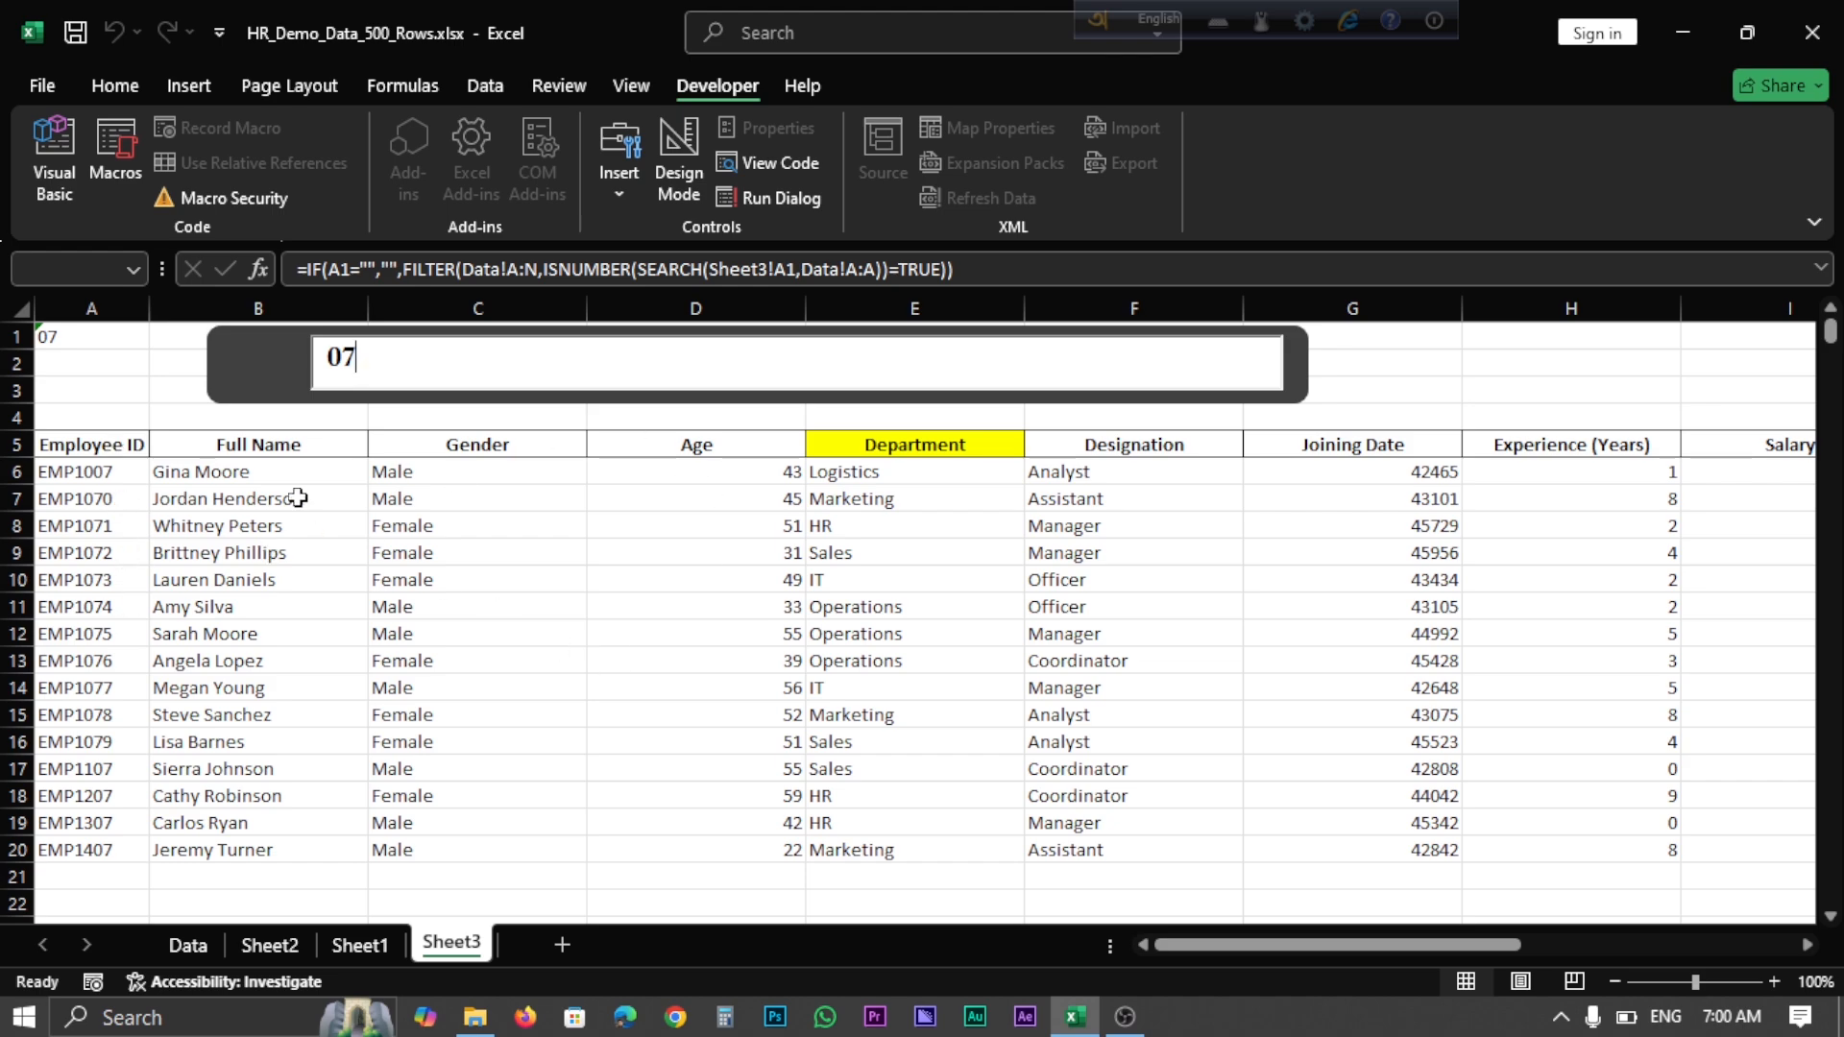
Hide the linked search text in cell A1 by setting its font colour to white
{"action": "left_click", "coordinate": [81, 338]}
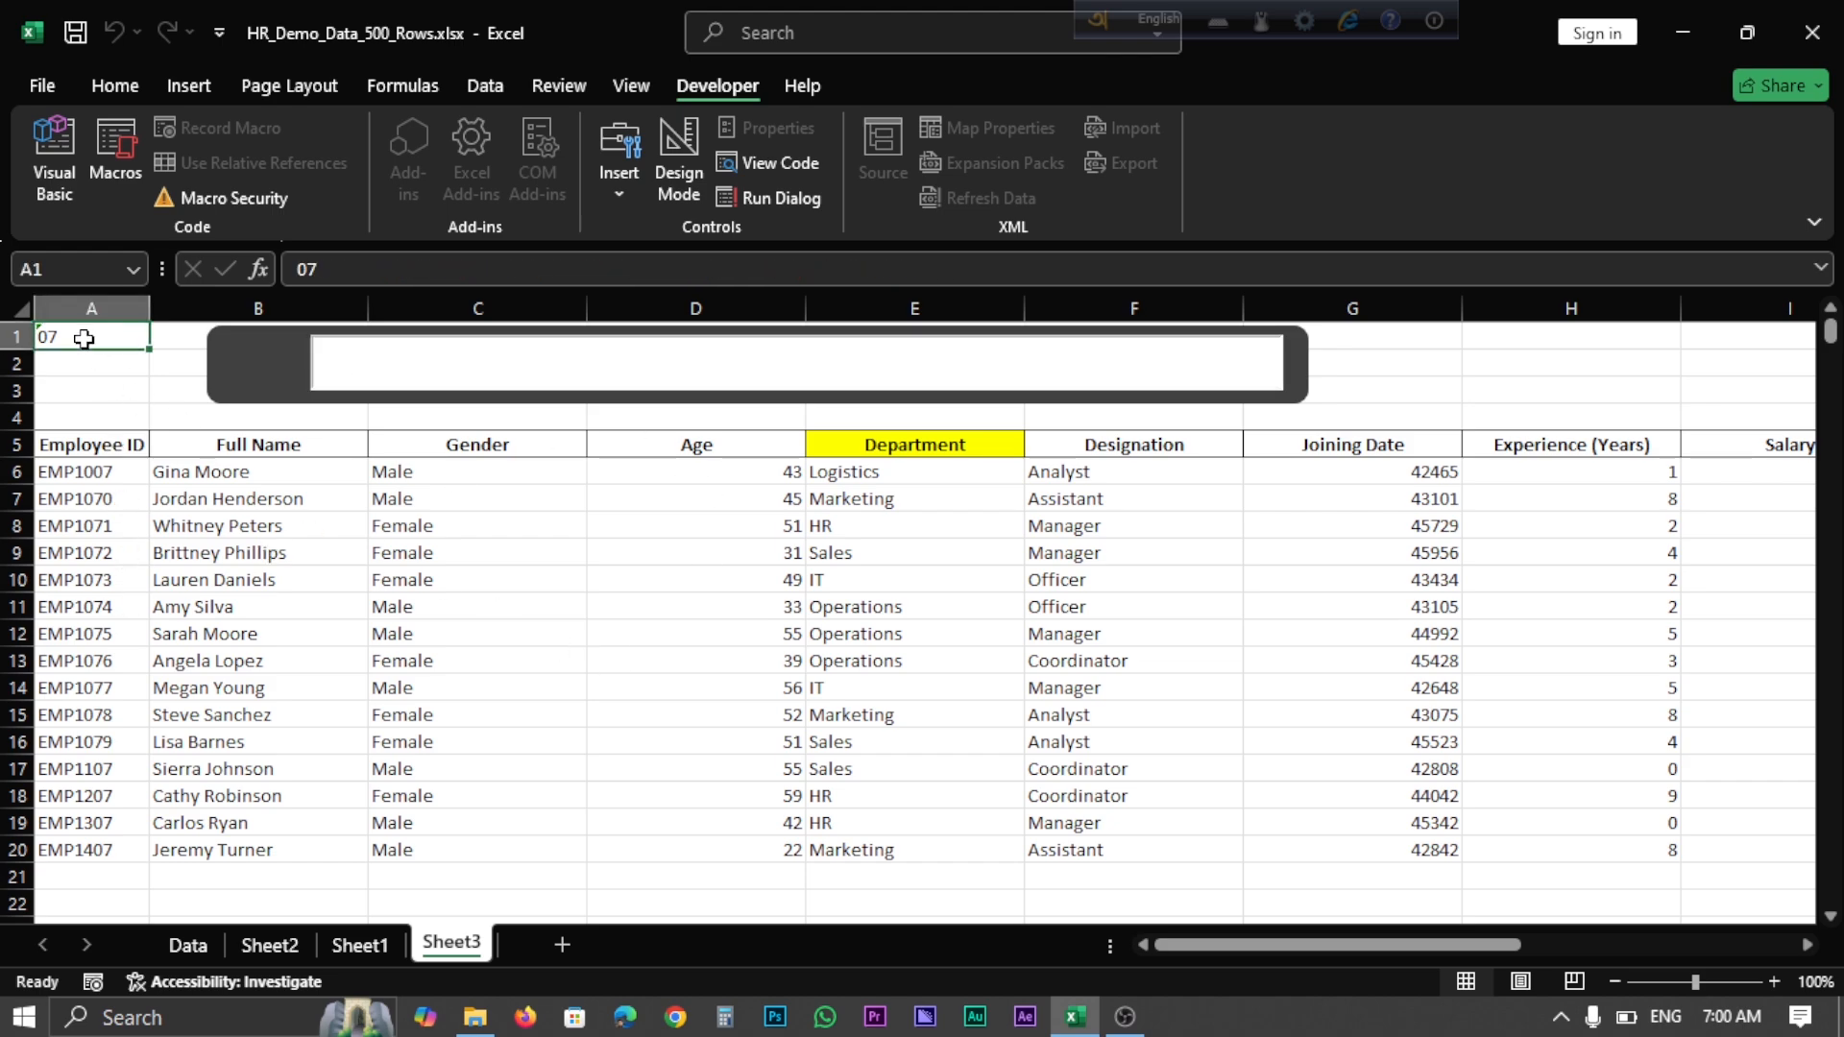
{"action": "left_click", "coordinate": [123, 88]}
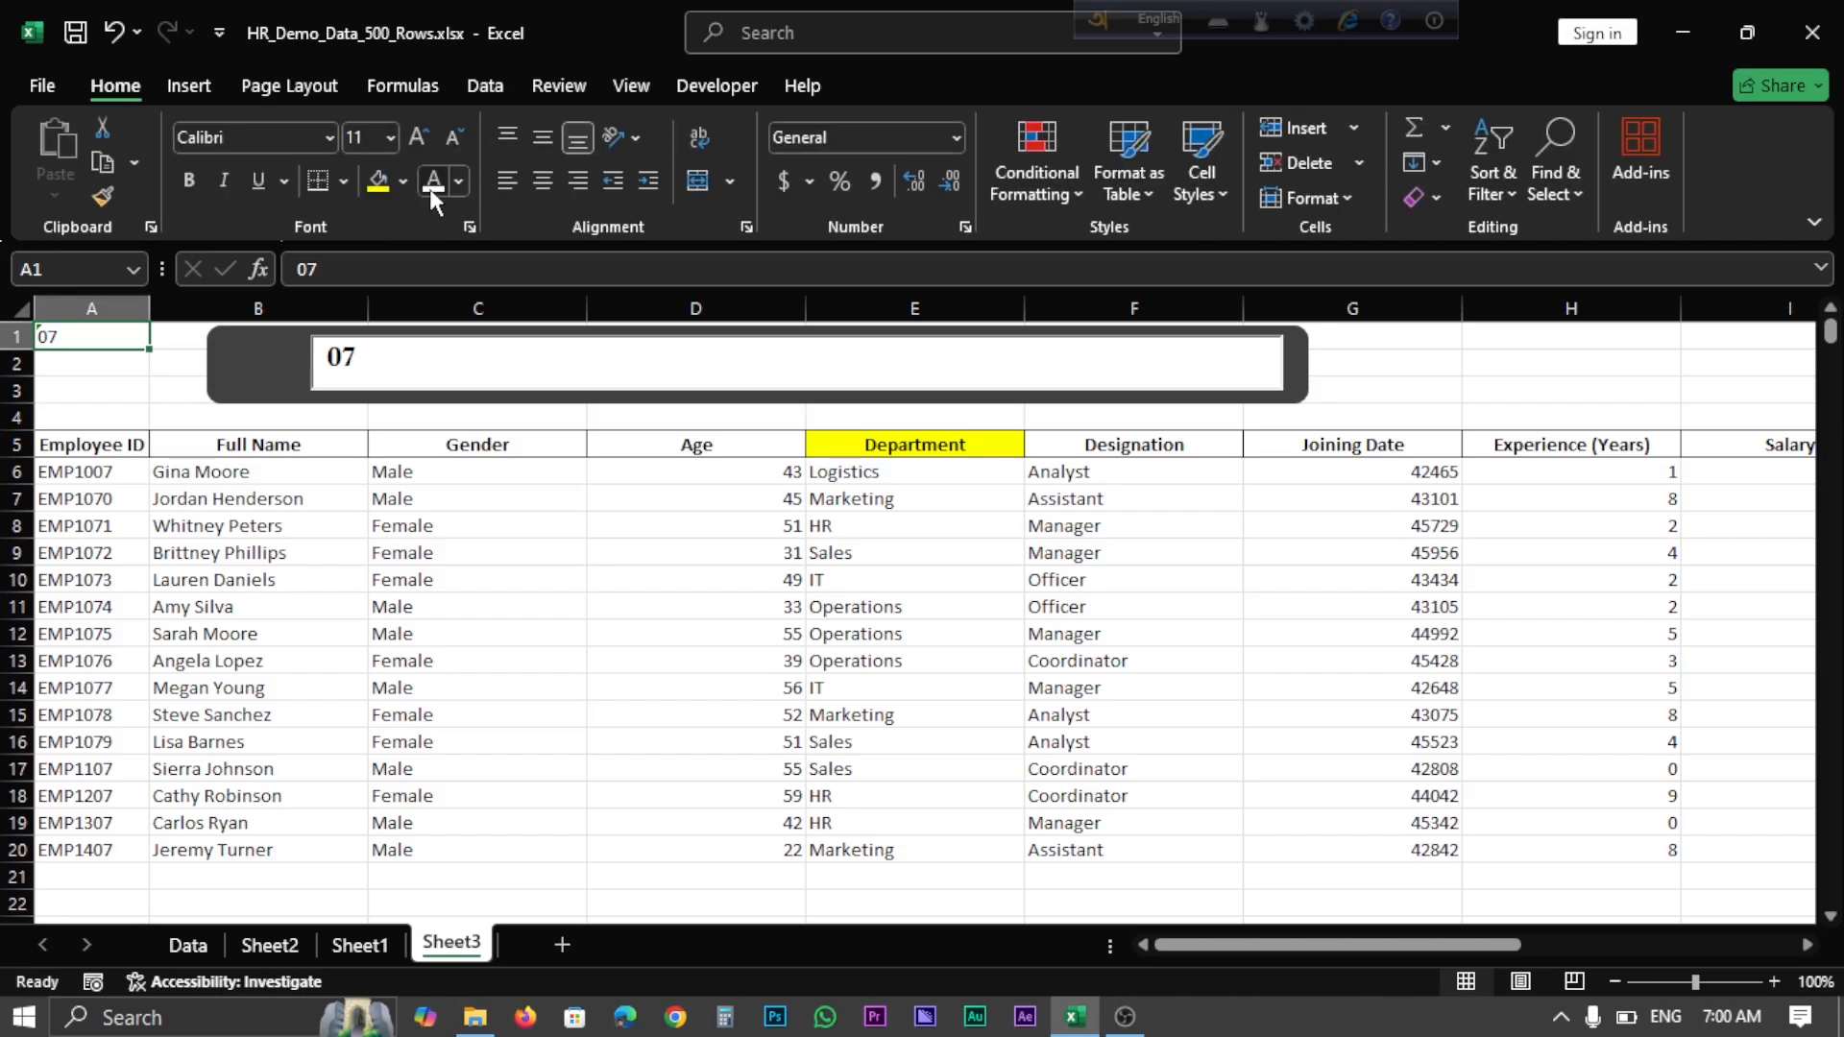
{"action": "key", "text": "Delete"}
{"action": "left_click", "coordinate": [164, 413]}
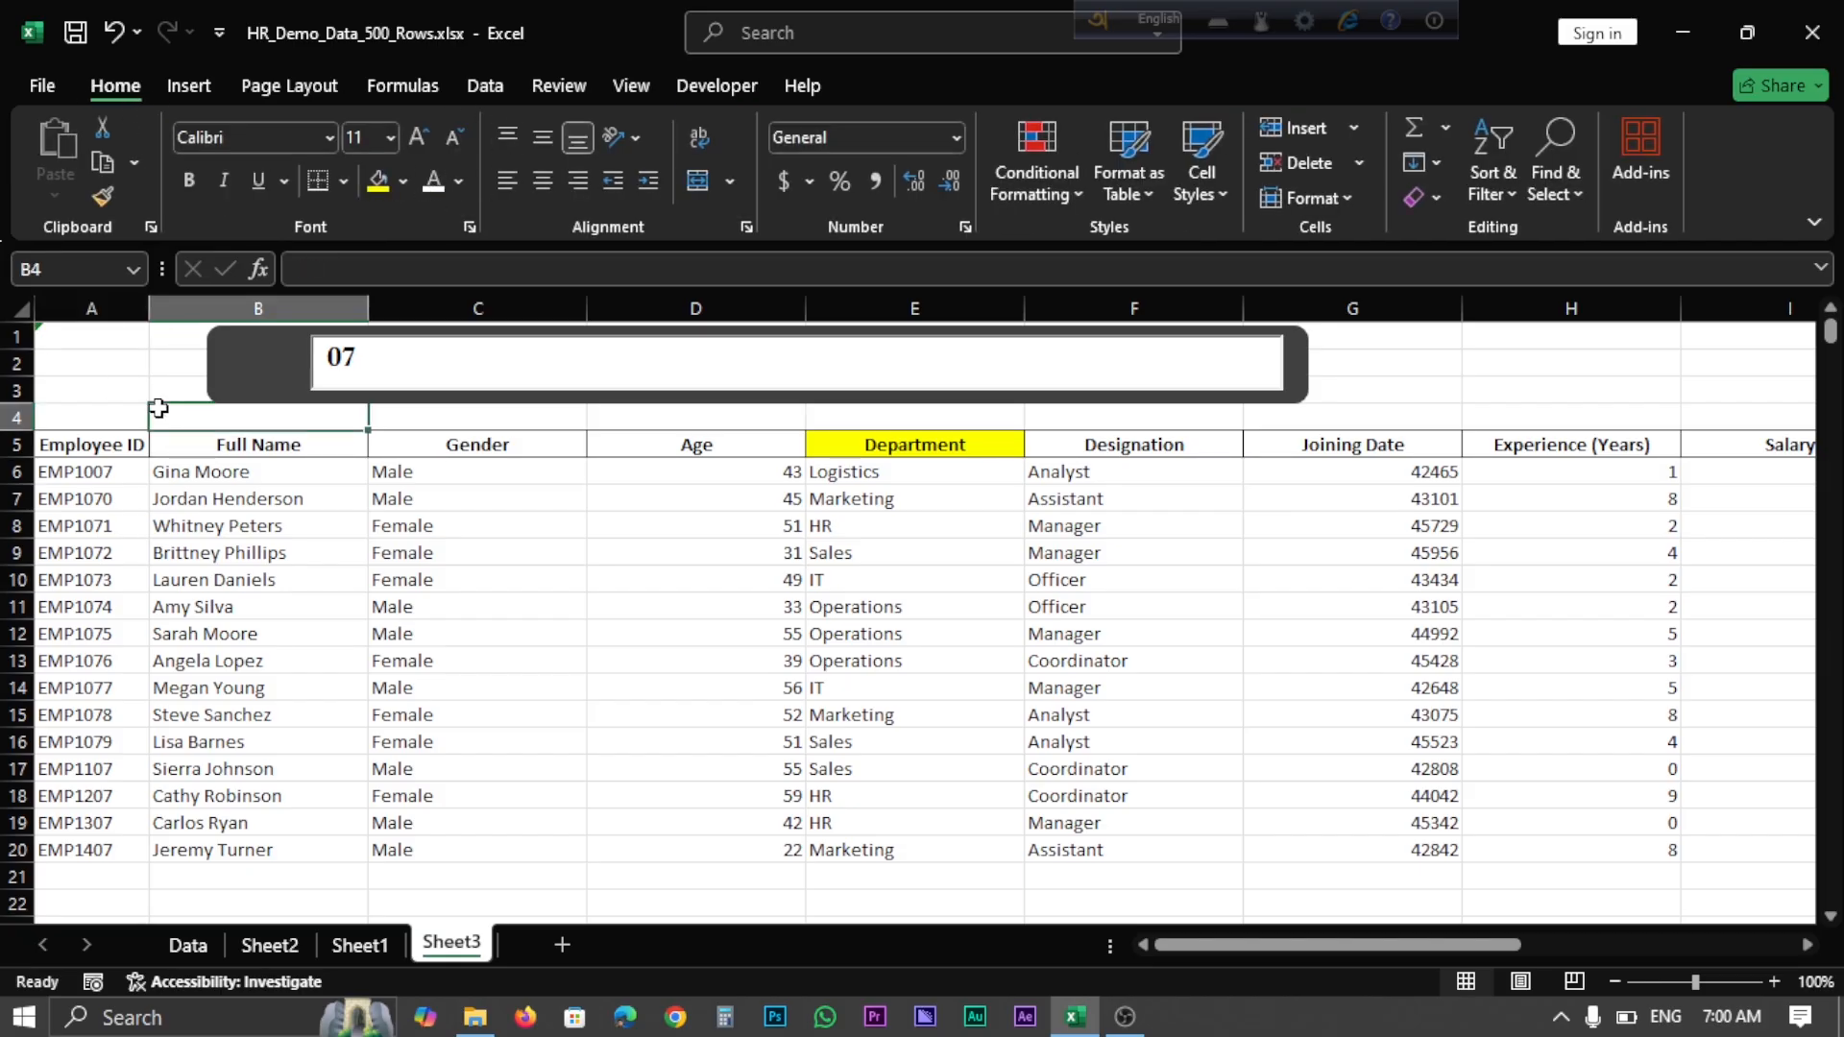
{"action": "left_click", "coordinate": [711, 717]}
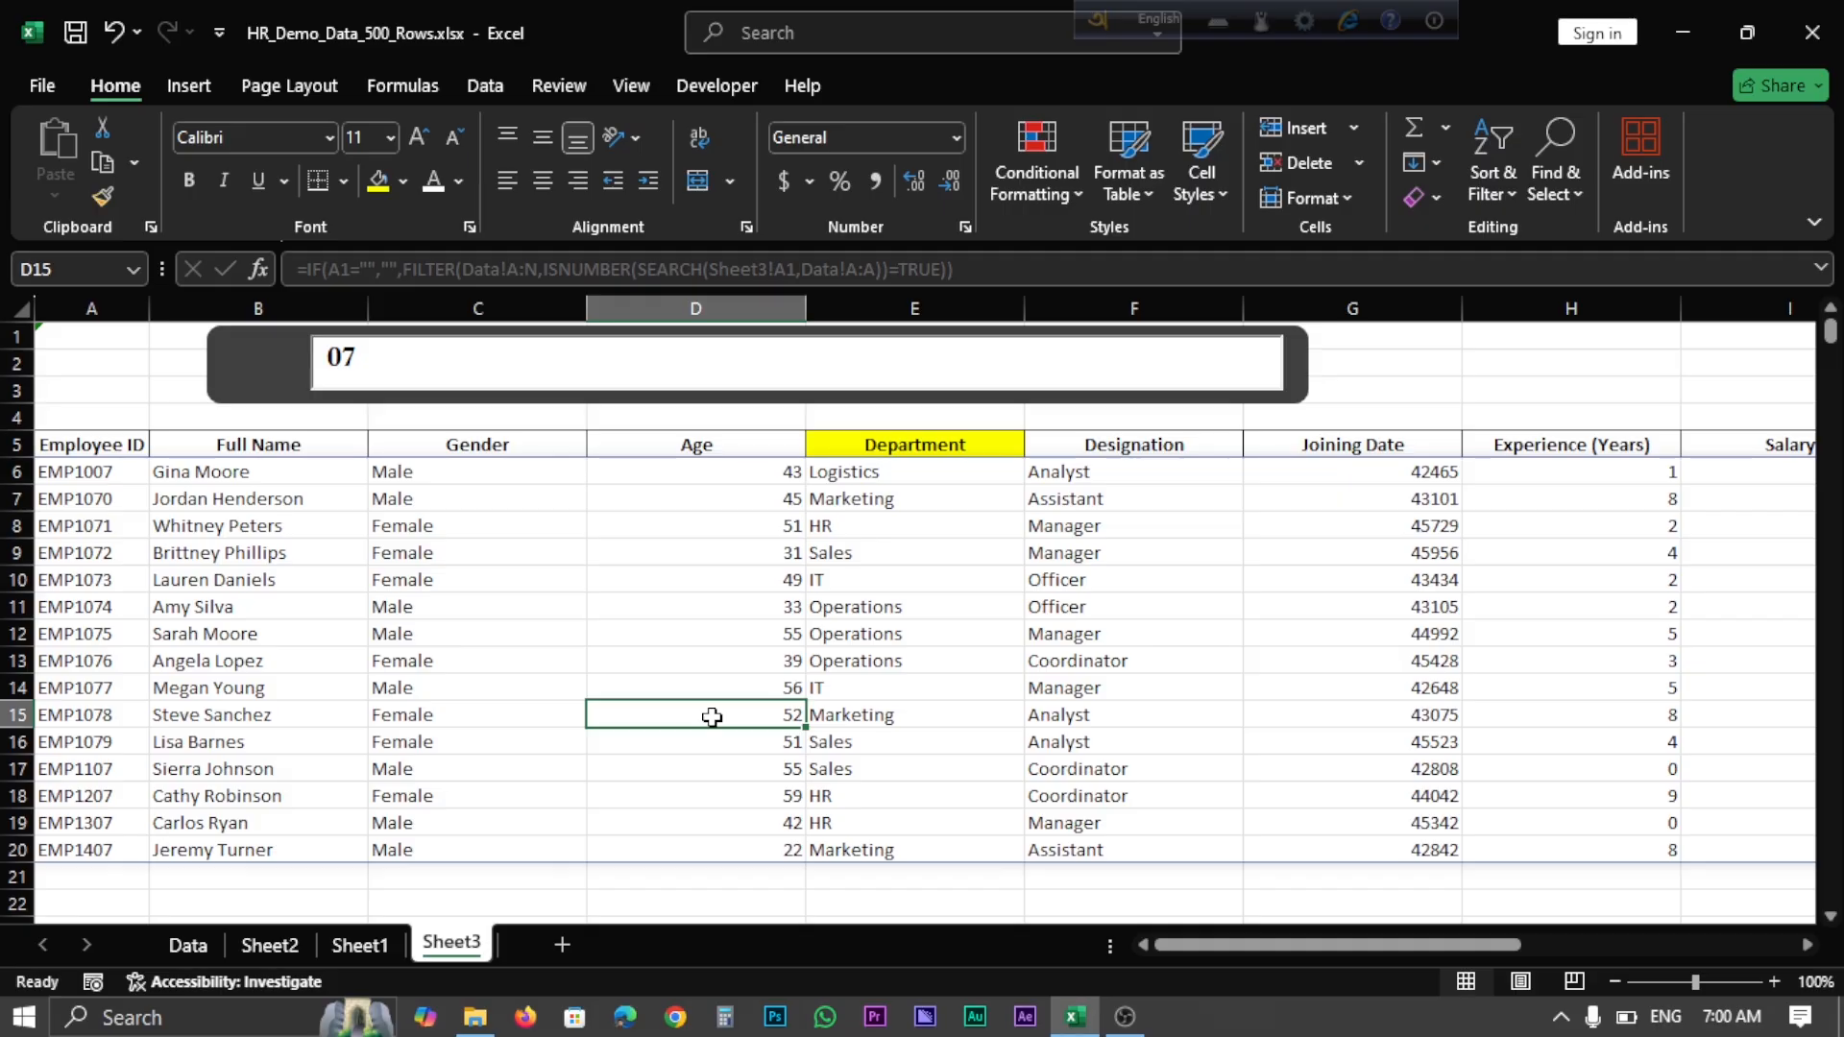